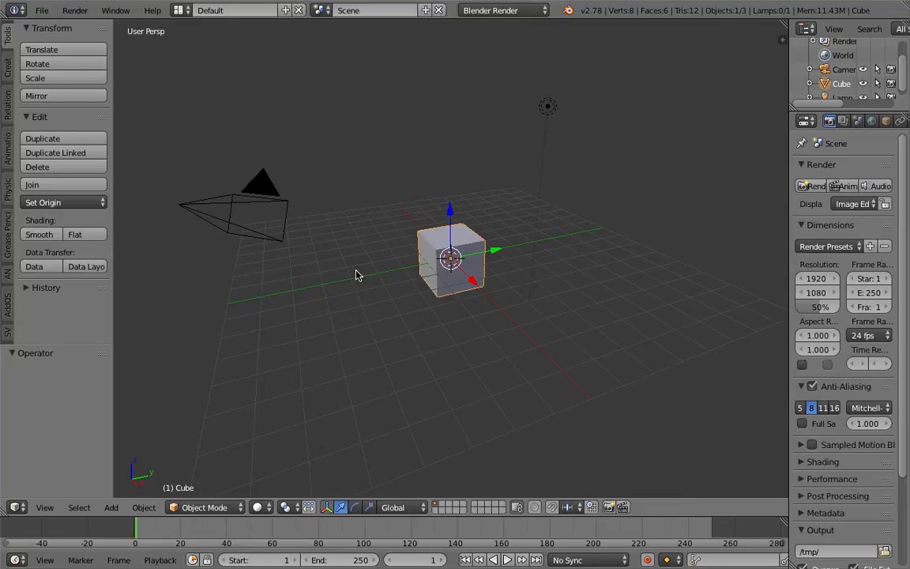
# Move the camera and the lamp together to the second layer
pyautogui.rightClick(281, 185)
pyautogui.keyDown('shift'); pyautogui.rightClick(538, 104); pyautogui.keyUp('shift')
pyautogui.press('m')
pyautogui.click(659, 129)
pyautogui.click(385, 130)
pyautogui.moveTo(399, 158); pyautogui.dragTo(694, 186, button='middle')
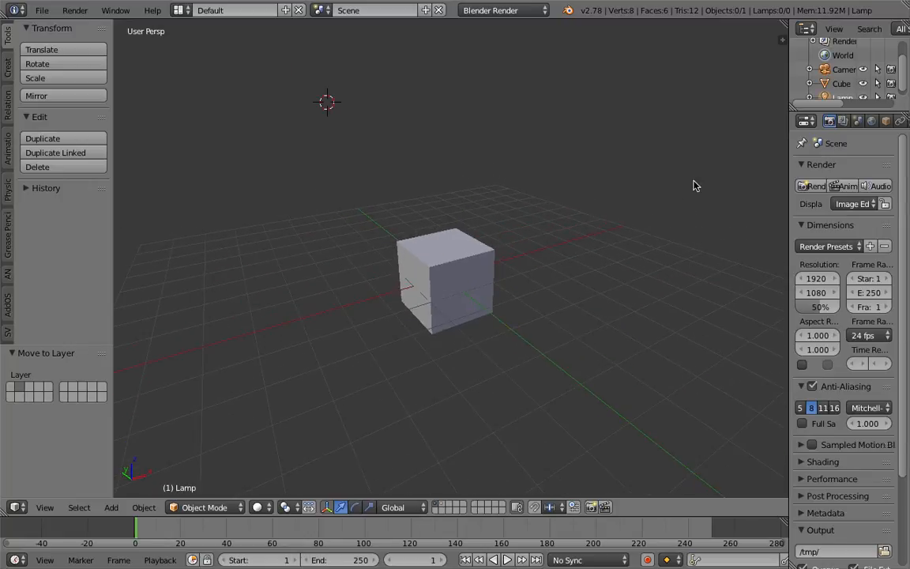
# Add a Ball metaball to the scene alongside the default cube
pyautogui.rightClick(451, 241)
pyautogui.moveTo(451, 241); pyautogui.dragTo(469, 210, button='middle')
pyautogui.hotkey('shift', 'a')
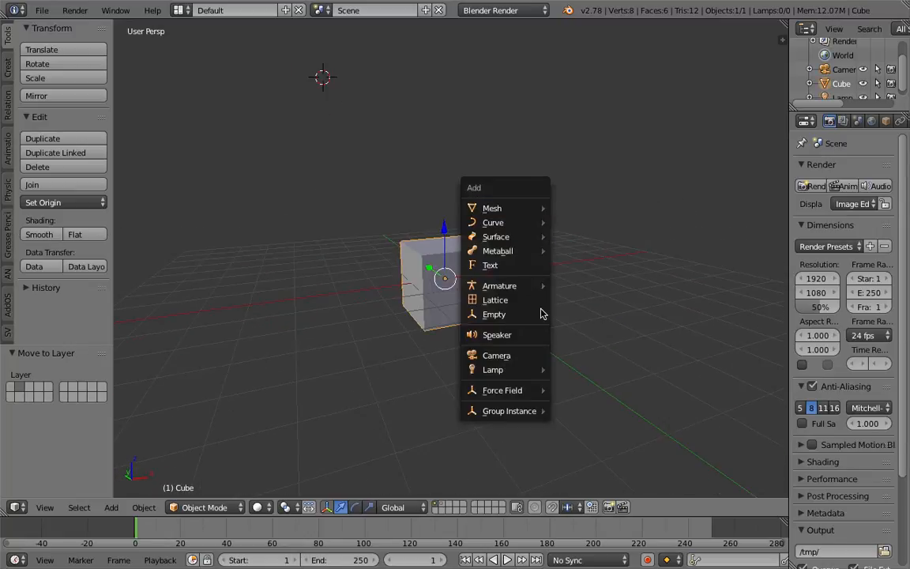
pyautogui.moveTo(542, 313)
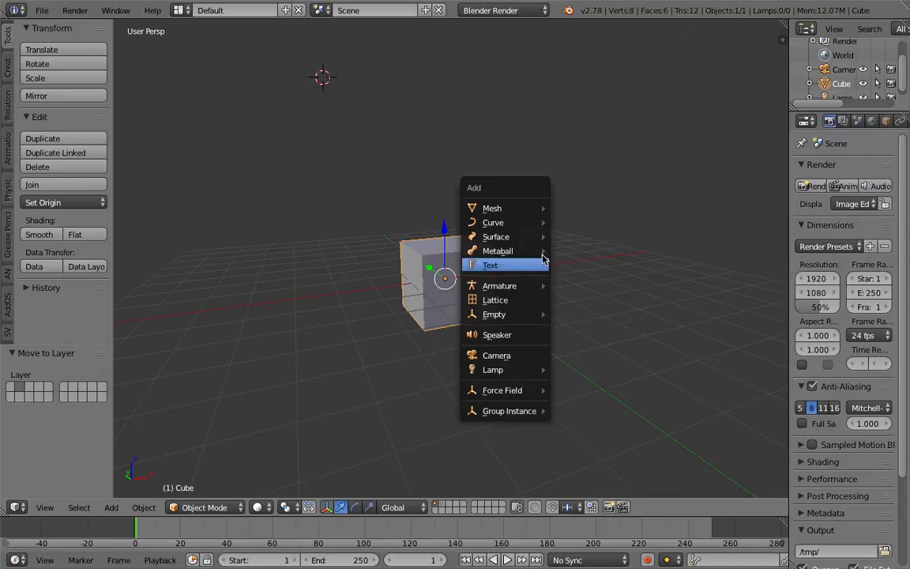
pyautogui.moveTo(531, 253)
pyautogui.click(578, 251)
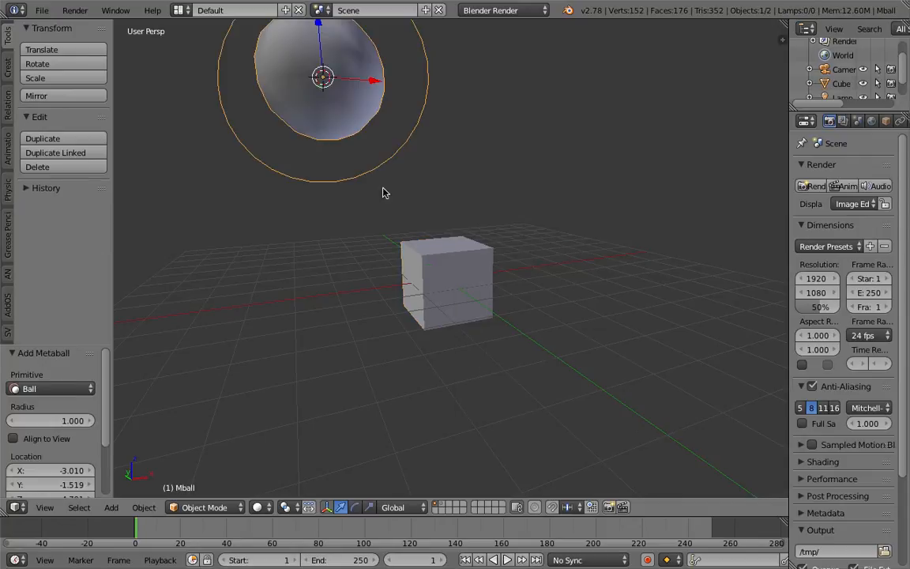
# Scale the metaball down to about 0.475 and position it in the air beside the cube
pyautogui.press('g')
pyautogui.click(570, 252)
pyautogui.press('s')
pyautogui.click(560, 222)
pyautogui.moveTo(559, 221); pyautogui.dragTo(601, 284, button='middle')
pyautogui.press('g')
pyautogui.click(634, 258)
# Parent the metaball to the cube with the Object option and select only the cube
pyautogui.keyDown('shift'); pyautogui.rightClick(492, 263); pyautogui.keyUp('shift')
pyautogui.moveTo(491, 262); pyautogui.dragTo(517, 264, button='middle')
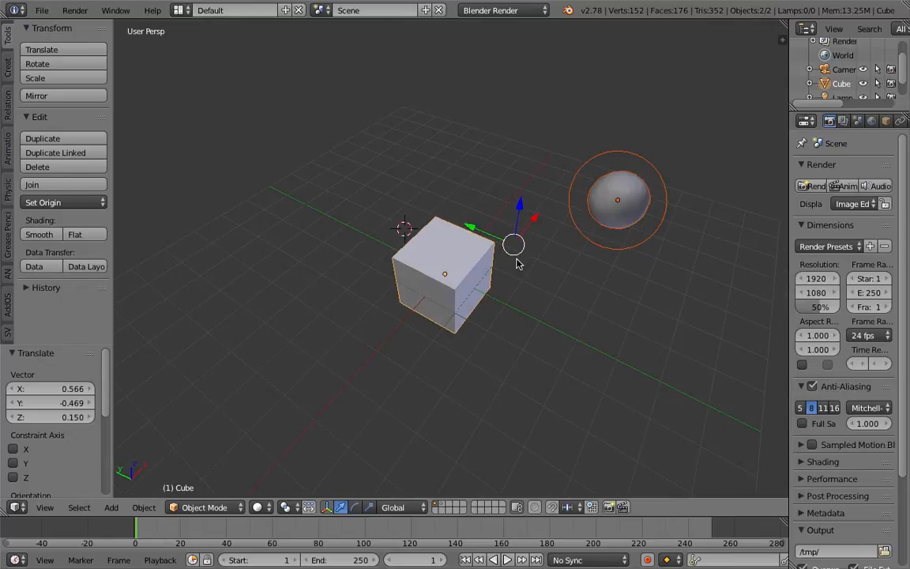
pyautogui.hotkey('ctrl', 'p')
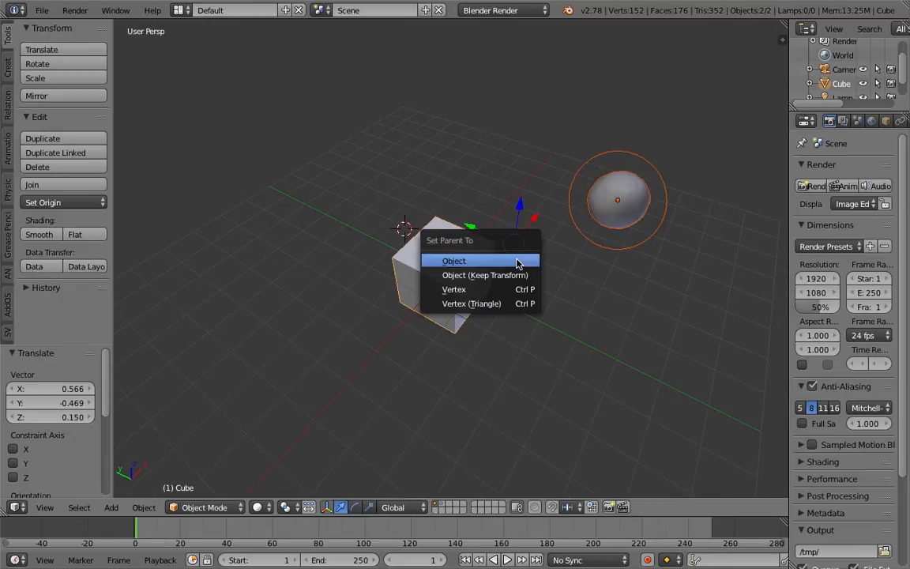
pyautogui.click(518, 263)
pyautogui.moveTo(517, 264); pyautogui.dragTo(506, 231, button='middle')
pyautogui.rightClick(489, 256)
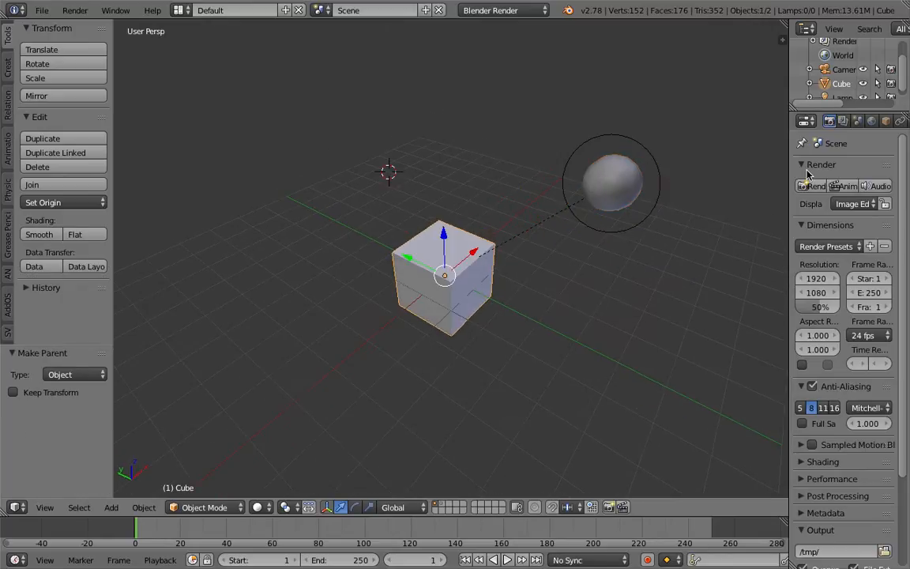
# Set the cube's duplication to Verts in a widened object properties area
pyautogui.moveTo(788, 86); pyautogui.dragTo(664, 82)
pyautogui.click(760, 120)
pyautogui.scroll(-5, 757, 486)
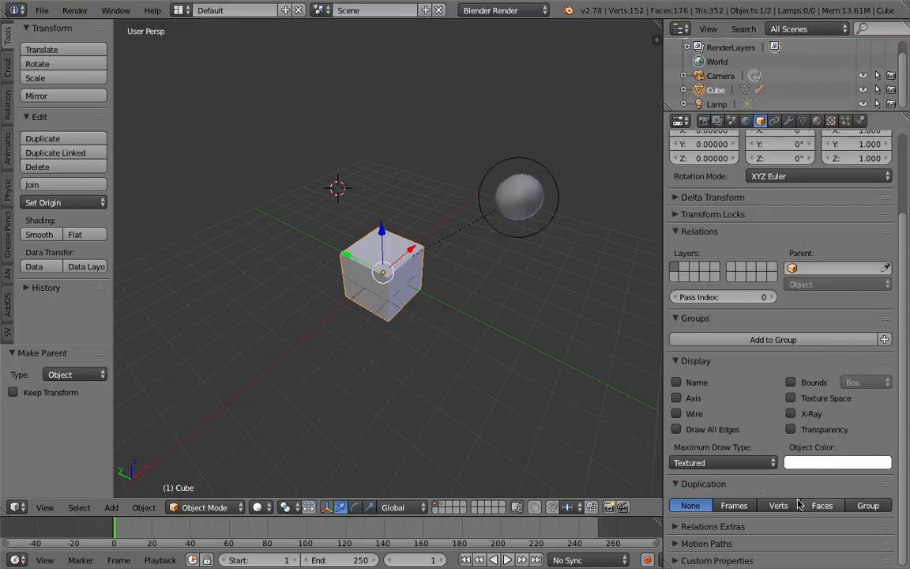
pyautogui.click(734, 506)
pyautogui.click(778, 506)
pyautogui.moveTo(310, 146); pyautogui.dragTo(513, 188, button='middle')
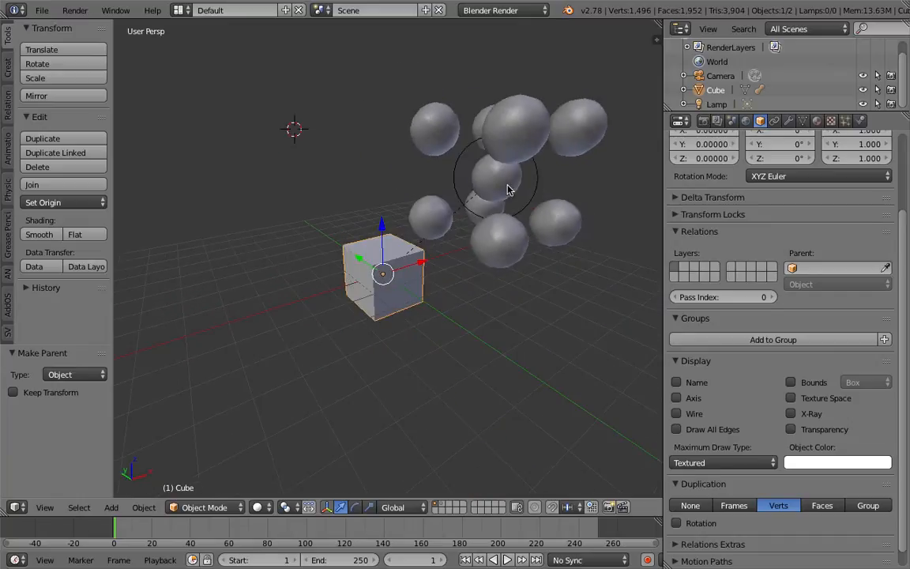
# Move the source metaball by about 0.63 in X, -0.39 in Y and 0.05 in Z
pyautogui.rightClick(520, 190)
pyautogui.press('g')
pyautogui.click(529, 181)
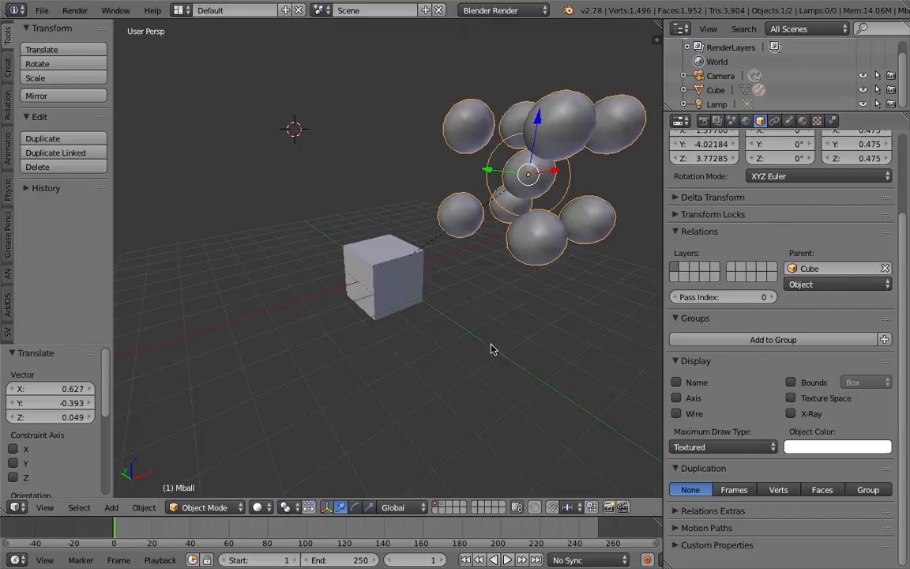
# Switch the cube's duplication to Faces and enable its Scale option
pyautogui.rightClick(409, 286)
pyautogui.click(823, 508)
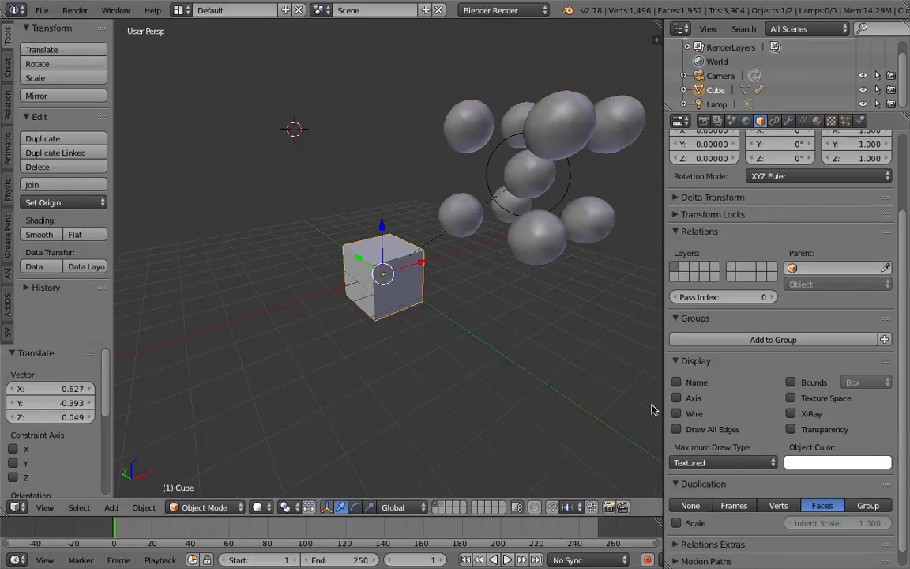
pyautogui.moveTo(533, 367); pyautogui.dragTo(489, 335, button='middle')
pyautogui.click(690, 522)
pyautogui.click(689, 521)
pyautogui.click(689, 522)
# Go to frame 32 and switch the cube's duplication to Verts and back to Faces
pyautogui.click(175, 527)
pyautogui.moveTo(402, 263)
pyautogui.mouseDown(button='middle')
pyautogui.moveTo(391, 289)
pyautogui.moveTo(397, 279)
pyautogui.moveTo(445, 289)
pyautogui.moveTo(403, 263)
pyautogui.moveTo(437, 246)
pyautogui.moveTo(412, 248)
pyautogui.mouseUp(button='middle')
pyautogui.scroll(-1, 707, 440)
pyautogui.hotkey('ctrl', 'Tab')
pyautogui.press('Escape')
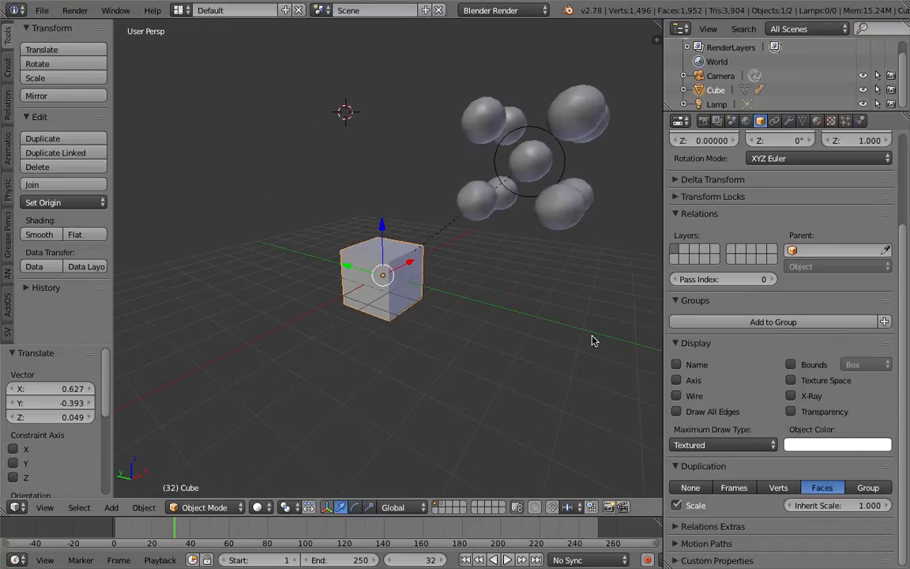
pyautogui.click(782, 491)
pyautogui.click(822, 488)
pyautogui.moveTo(459, 259); pyautogui.dragTo(456, 268, button='middle')
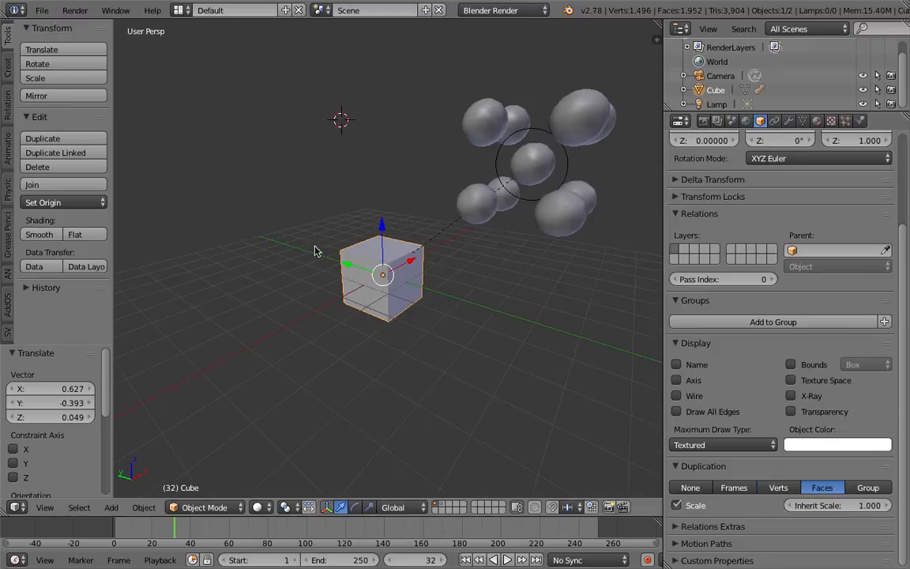
# Raise one top corner vertex of the cube in Edit Mode and set its duplication to Verts
pyautogui.moveTo(426, 265); pyautogui.dragTo(402, 244, button='middle')
pyautogui.press('Tab')
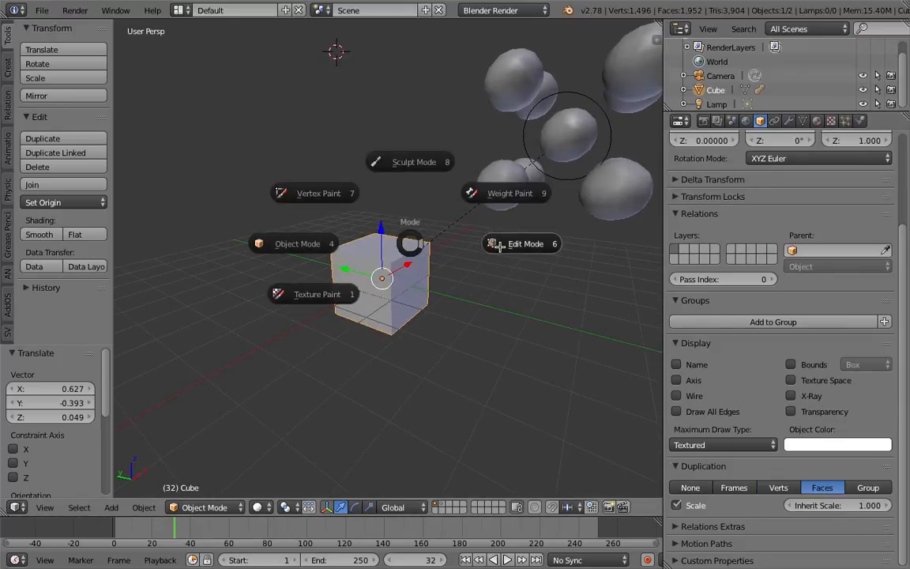
pyautogui.click(500, 250)
pyautogui.moveTo(427, 242); pyautogui.dragTo(445, 179, button='right')
pyautogui.press('Tab')
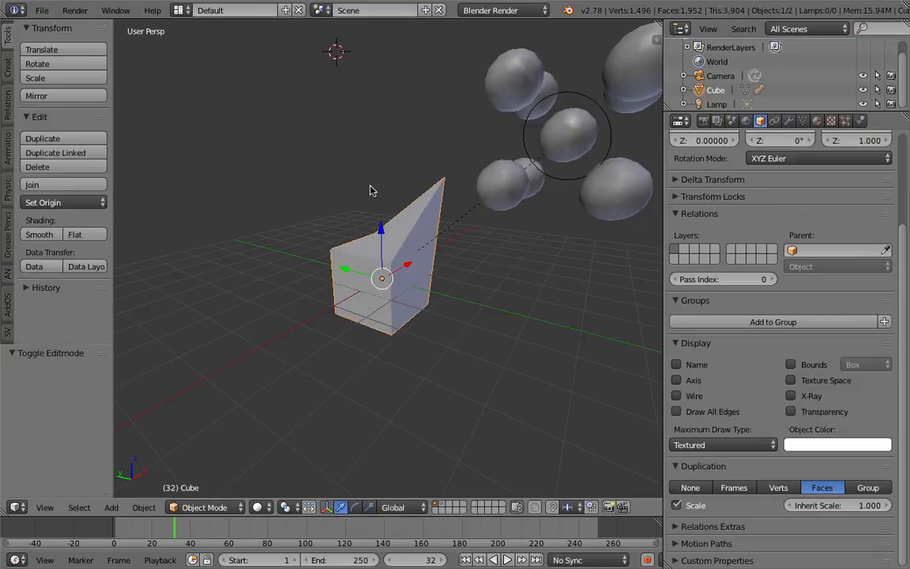
pyautogui.click(778, 487)
pyautogui.moveTo(450, 269); pyautogui.dragTo(416, 229, button='middle')
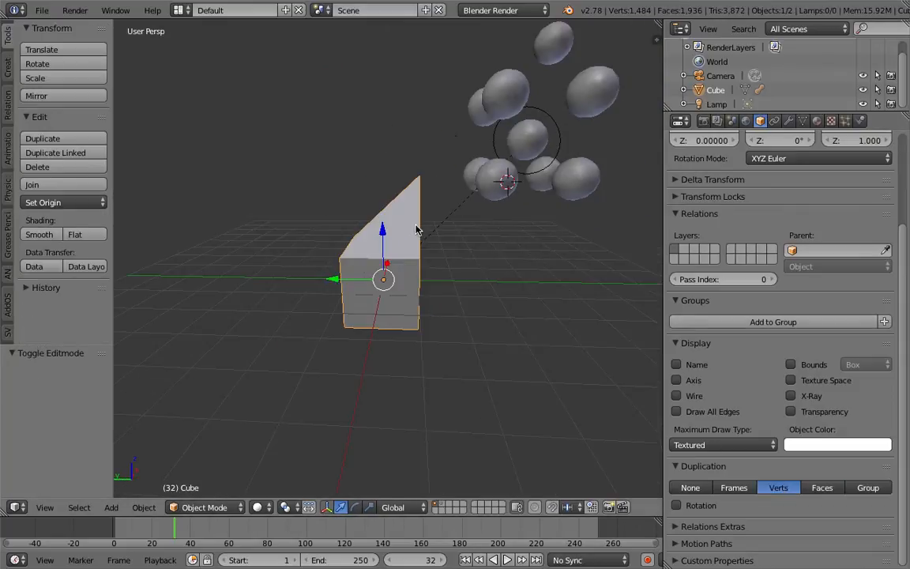
# Go to frame 27 and move the deformed cube freely in Object Mode
pyautogui.press('Tab')
pyautogui.click(190, 530)
pyautogui.moveTo(178, 528)
pyautogui.mouseDown()
pyautogui.moveTo(154, 528)
pyautogui.moveTo(165, 526)
pyautogui.mouseUp()
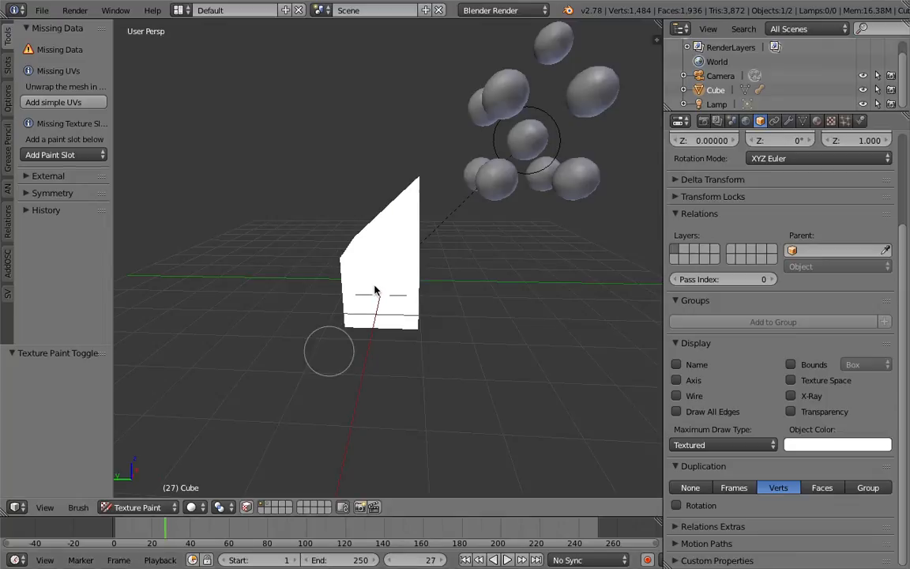
pyautogui.moveTo(401, 273); pyautogui.dragTo(364, 281, button='middle')
pyautogui.press('Tab')
pyautogui.press('4')
pyautogui.moveTo(431, 258)
pyautogui.mouseDown(button='middle')
pyautogui.moveTo(335, 226)
pyautogui.moveTo(396, 238)
pyautogui.moveTo(514, 316)
pyautogui.moveTo(370, 245)
pyautogui.moveTo(376, 271)
pyautogui.mouseUp(button='middle')
# Pull two more top corner vertices of the cube outward in Edit Mode and return to Object Mode
pyautogui.press('Tab')
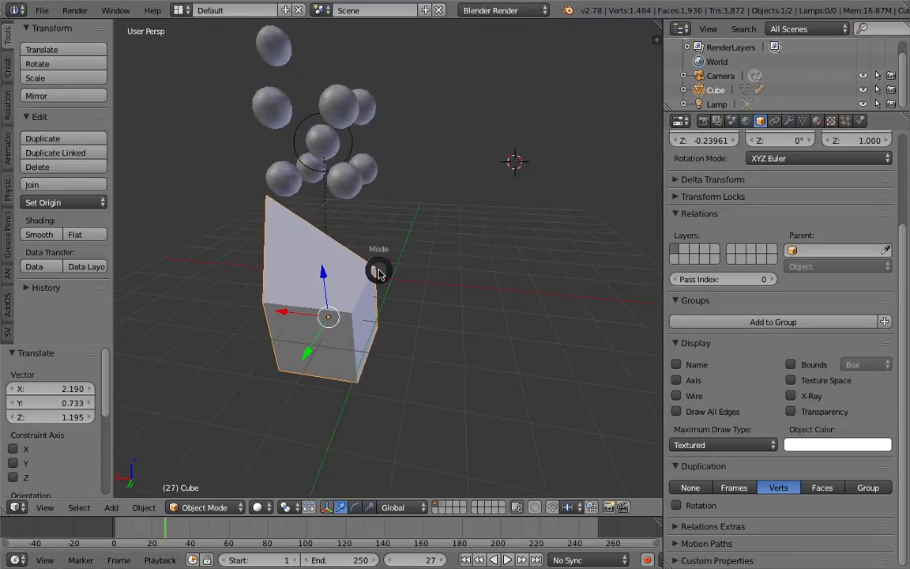
pyautogui.click(489, 271)
pyautogui.press('g')
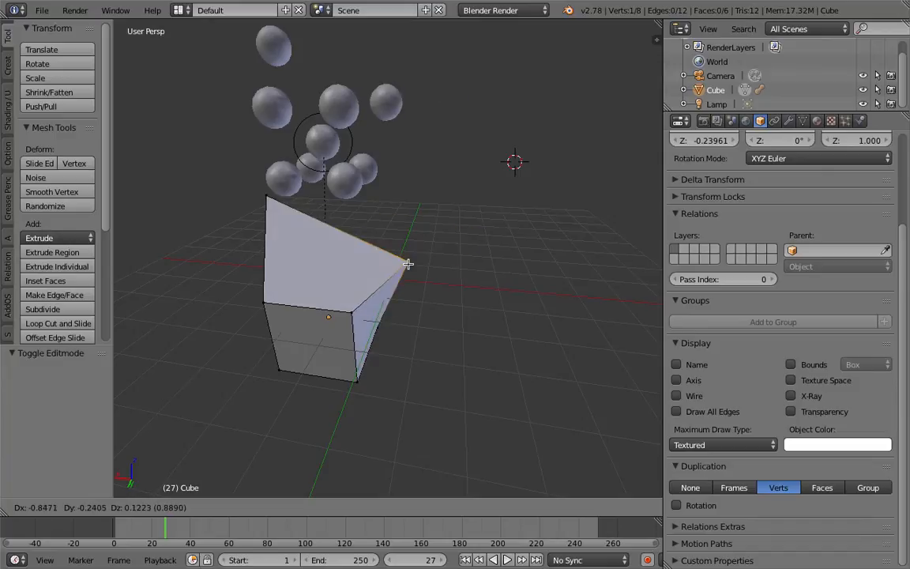
pyautogui.click(353, 296)
pyautogui.press('g')
pyautogui.click(431, 254)
pyautogui.press('Tab')
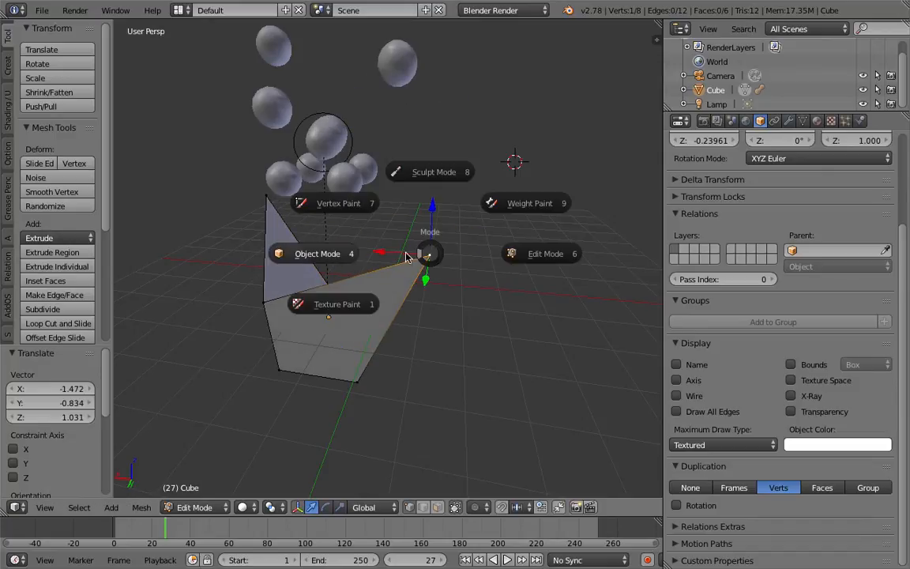
pyautogui.press('4')
pyautogui.moveTo(454, 212); pyautogui.dragTo(389, 250, button='middle')
pyautogui.press('Tab')
pyautogui.click(311, 254)
pyautogui.moveTo(311, 254); pyautogui.dragTo(419, 229, button='middle')
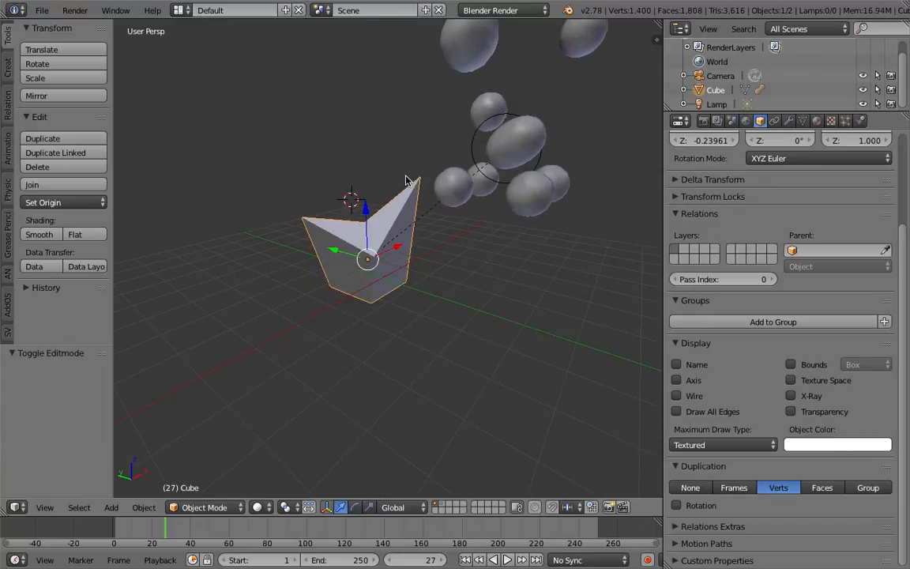
# Select everything on the visible layer and delete the cube and the metaball
pyautogui.press('a')
pyautogui.press('a')
pyautogui.press('Delete')
pyautogui.click(253, 197)
# Switch to the Compositing screen layout and create a new Sverchok node tree
pyautogui.click(180, 11)
pyautogui.click(203, 60)
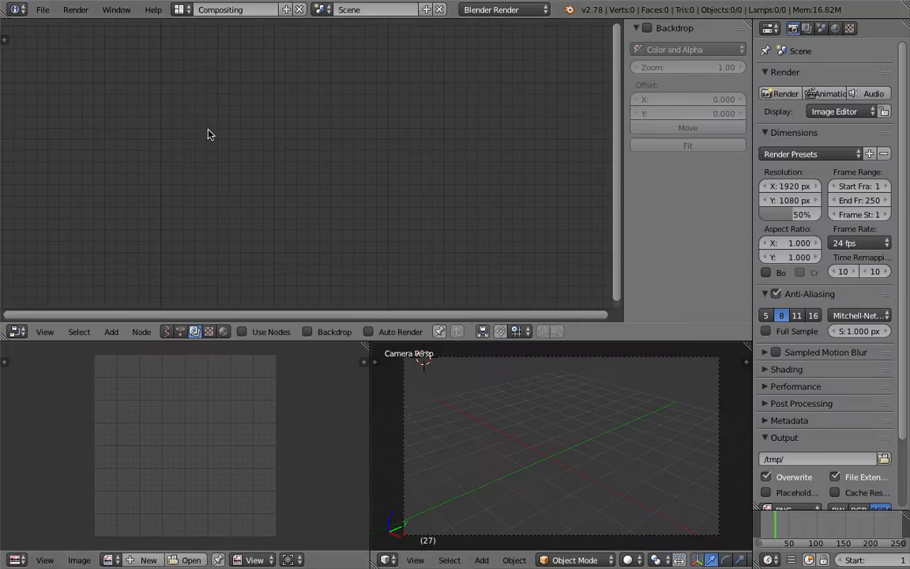
pyautogui.click(166, 332)
pyautogui.click(300, 331)
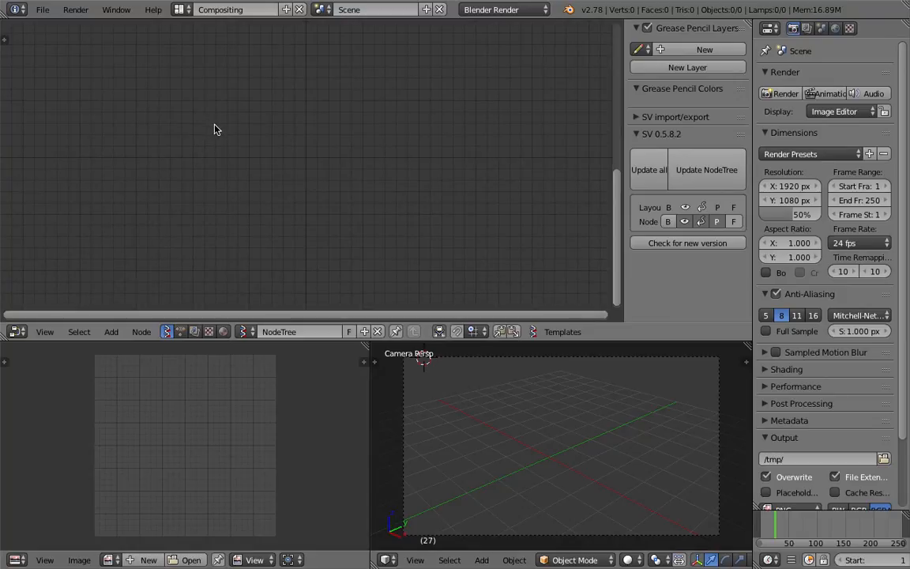
# Add a Random Vector MK2 node to the Sverchok node tree
pyautogui.press('space')
pyautogui.write('random')
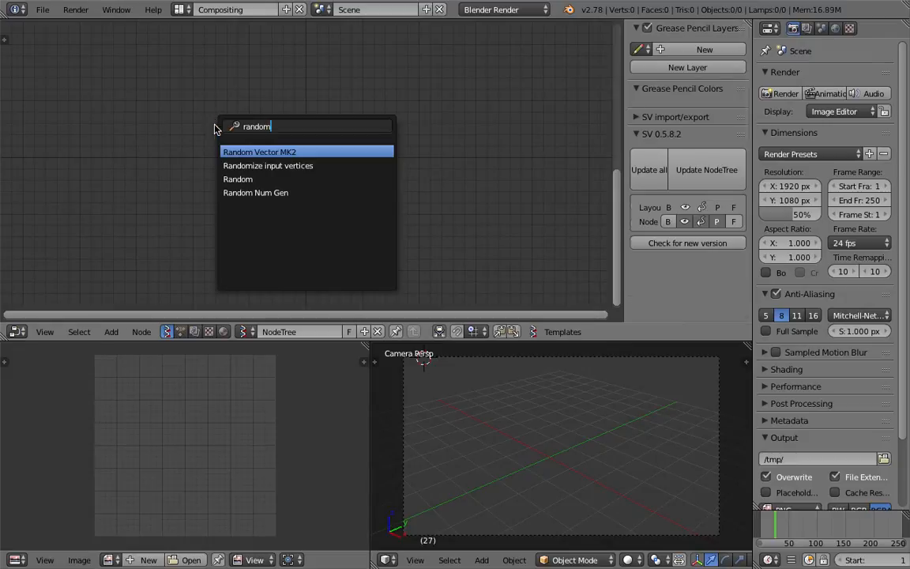
pyautogui.press('Return')
pyautogui.click(198, 131)
# Save the scene in the Desktop folder as the next numbered version after sv_metaballs_advanced_000.blend
pyautogui.hotkey('ctrl', 's')
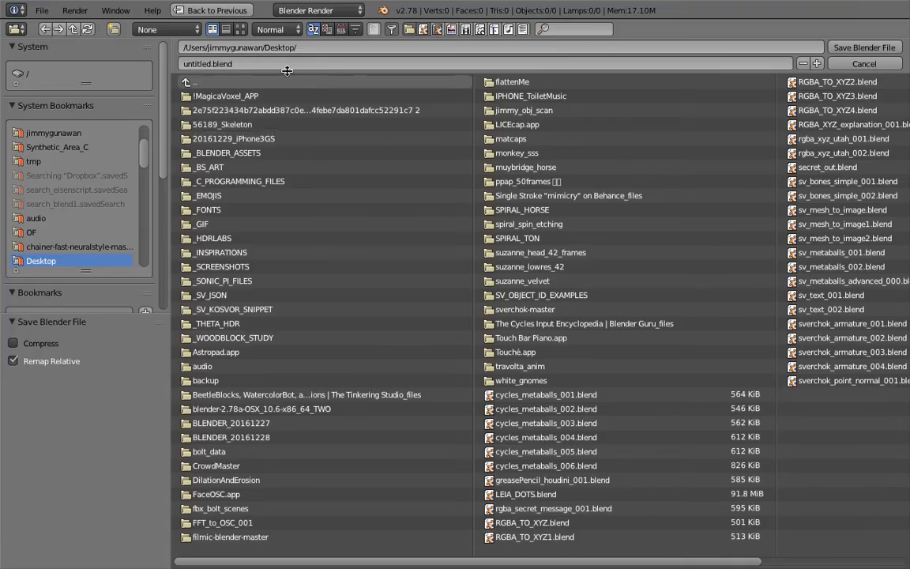
pyautogui.moveTo(628, 563); pyautogui.dragTo(731, 563)
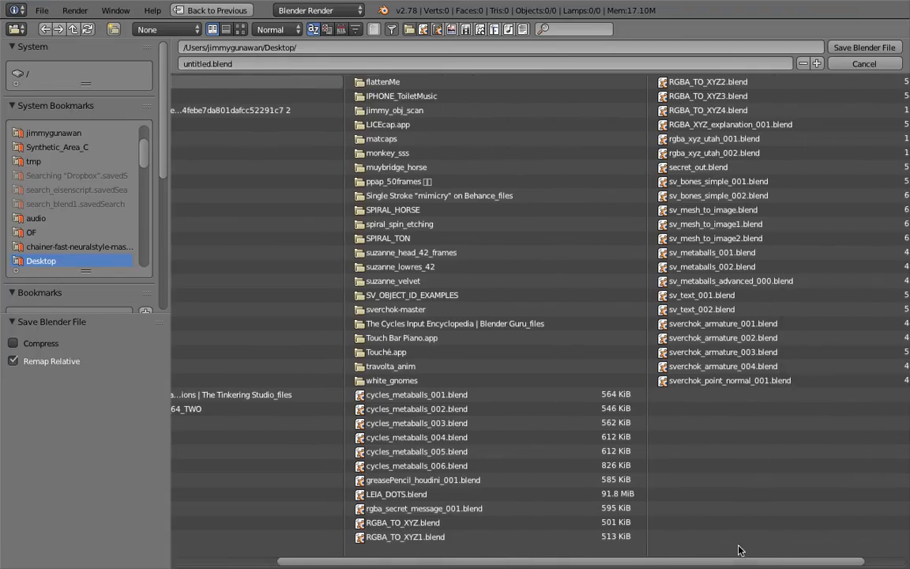
pyautogui.click(729, 283)
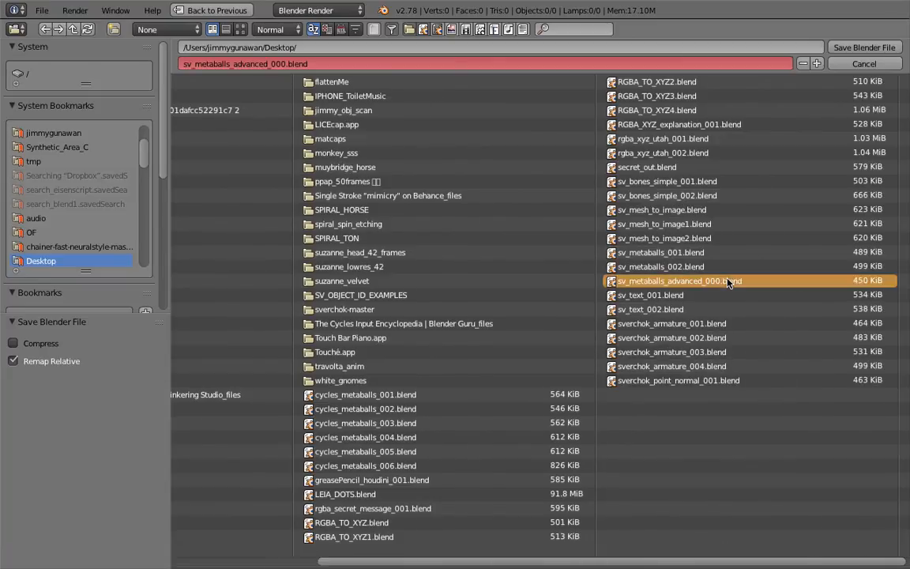
pyautogui.click(818, 63)
pyautogui.click(864, 47)
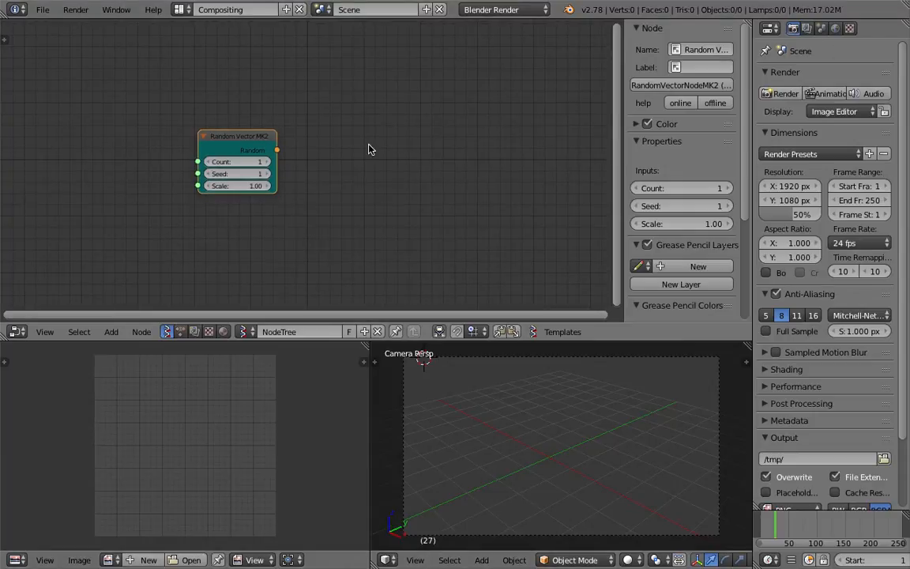
# Add a Viewer Draw node and connect the Random Vector node's Random output to its vertices input
pyautogui.press('space')
pyautogui.write('vi')
pyautogui.press('Return')
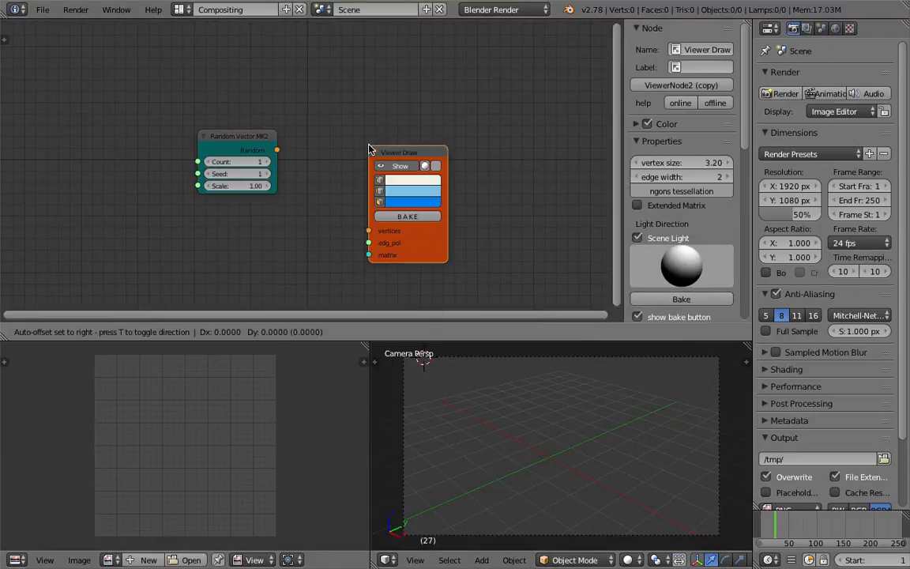
pyautogui.click(381, 124)
pyautogui.moveTo(203, 145); pyautogui.dragTo(196, 145)
pyautogui.moveTo(277, 150); pyautogui.dragTo(380, 205)
pyautogui.scroll(2, 415, 379)
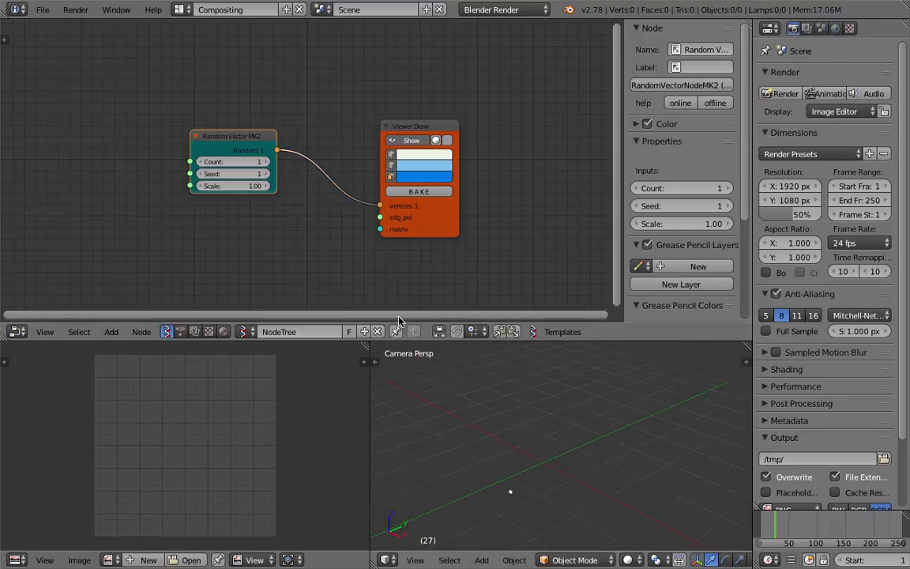
# Raise the Random Vector node's Count to 339 and inspect the points in the 3D view
pyautogui.click(265, 163)
pyautogui.click(266, 163)
pyautogui.click(266, 163)
pyautogui.click(262, 163)
pyautogui.click(262, 162)
pyautogui.click(262, 162)
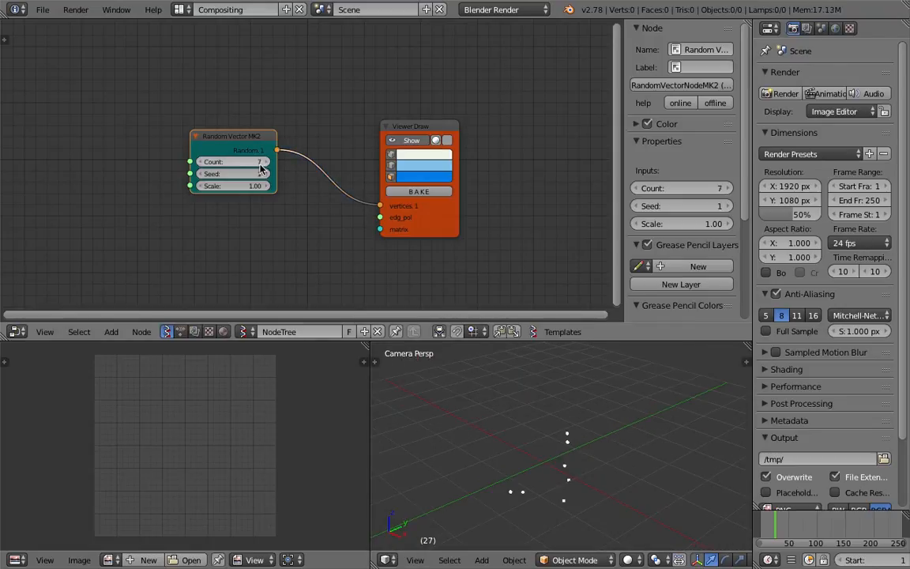
pyautogui.moveTo(262, 167); pyautogui.dragTo(300, 166)
pyautogui.moveTo(597, 515); pyautogui.dragTo(571, 486, button='middle')
pyautogui.scroll(4, 572, 486)
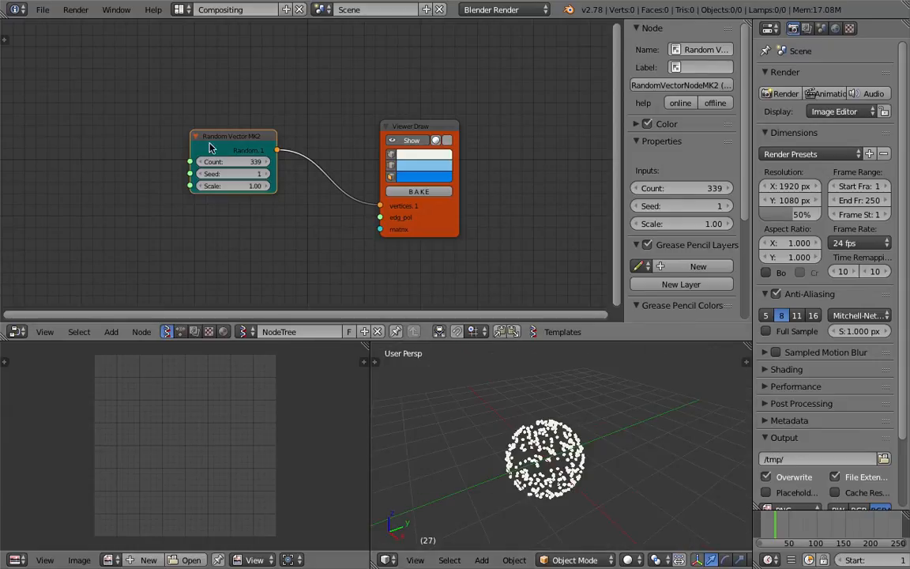
# Set the Random Vector node's Count to 100 and save the file
pyautogui.moveTo(210, 146); pyautogui.dragTo(162, 147)
pyautogui.write('100')
pyautogui.press('Return')
pyautogui.hotkey('ctrl', 's')
# Move the Viewer Draw node aside and insert a Randomize input vertices node between Random Vector and Viewer Draw
pyautogui.click(189, 163)
pyautogui.click(416, 131)
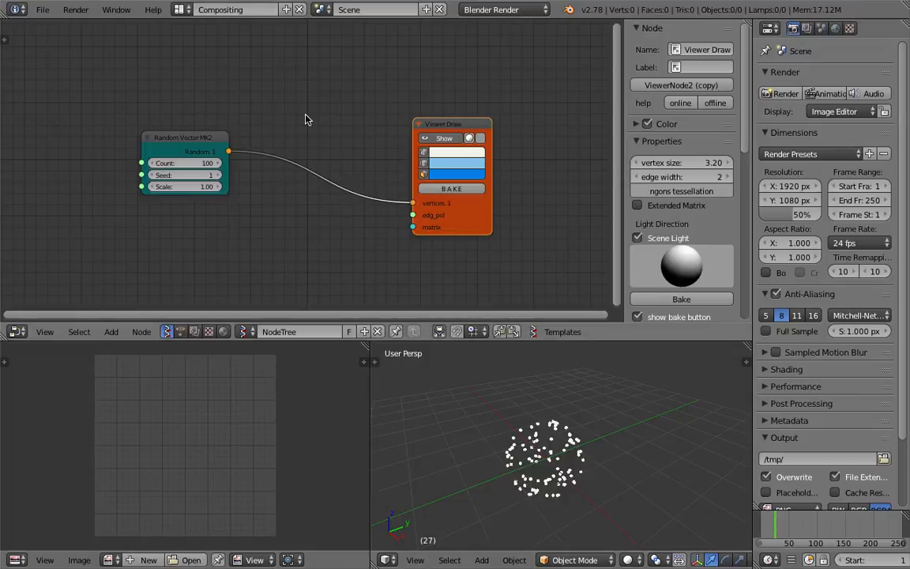
pyautogui.press('space')
pyautogui.write('random')
pyautogui.press('Down')
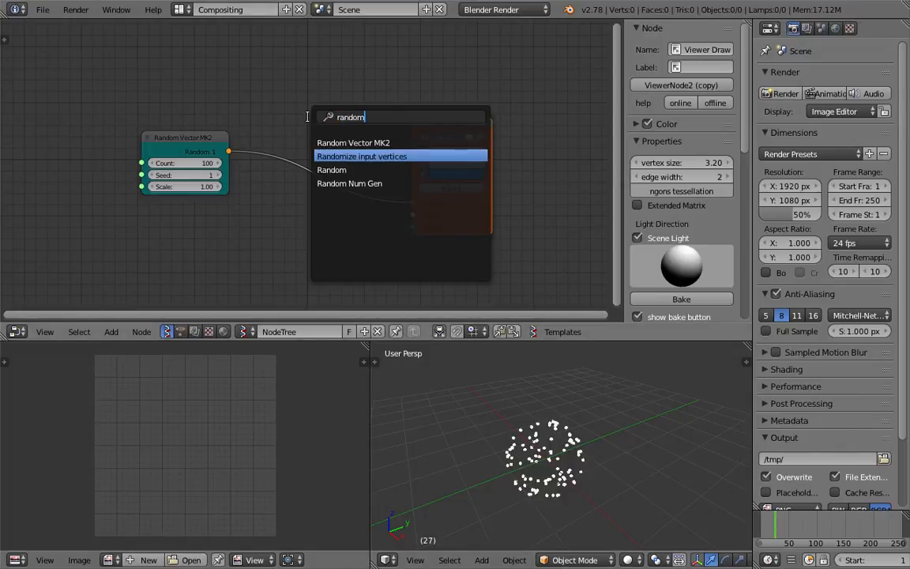
pyautogui.press('Return')
pyautogui.click(260, 119)
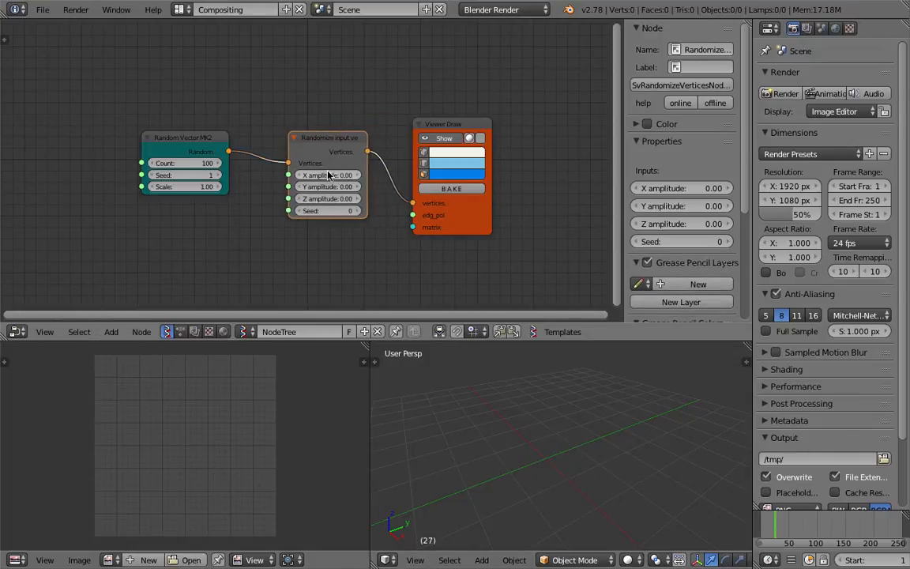
# Set the Randomize input vertices node's X, Y and Z amplitudes to 0.66 and the Random Vector node's Seed to 33
pyautogui.moveTo(328, 176); pyautogui.dragTo(380, 199)
pyautogui.moveTo(199, 175); pyautogui.dragTo(225, 174)
pyautogui.moveTo(560, 428); pyautogui.dragTo(478, 370, button='middle')
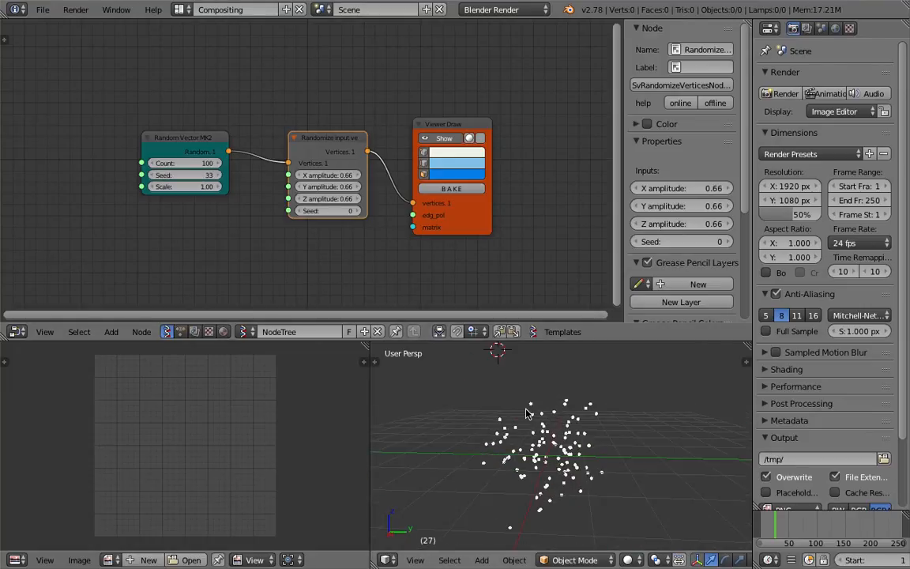
# Set the Randomize input vertices node's Seed to 37 and move both random nodes farther from Viewer Draw
pyautogui.moveTo(202, 142); pyautogui.dragTo(153, 134)
pyautogui.moveTo(320, 212); pyautogui.dragTo(350, 212)
pyautogui.moveTo(318, 143); pyautogui.dragTo(295, 144)
pyautogui.moveTo(172, 159); pyautogui.dragTo(182, 146)
pyautogui.moveTo(296, 139); pyautogui.dragTo(258, 126)
pyautogui.moveTo(506, 426); pyautogui.dragTo(546, 433, button='middle')
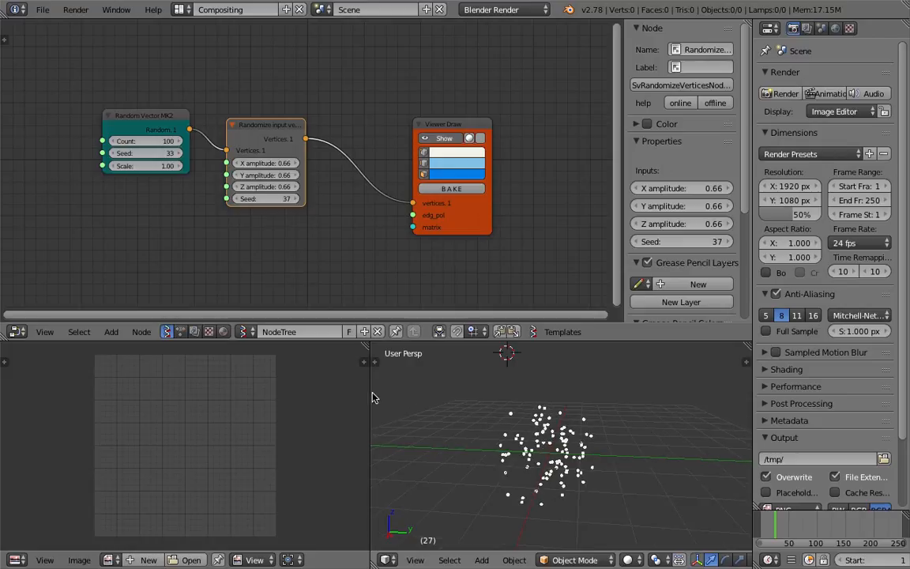
# Widen the 3D view over part of the image editor and save the file
pyautogui.moveTo(369, 393); pyautogui.dragTo(266, 403)
pyautogui.moveTo(448, 433); pyautogui.dragTo(484, 435, button='middle')
pyautogui.hotkey('ctrl', 's')
pyautogui.click(483, 434)
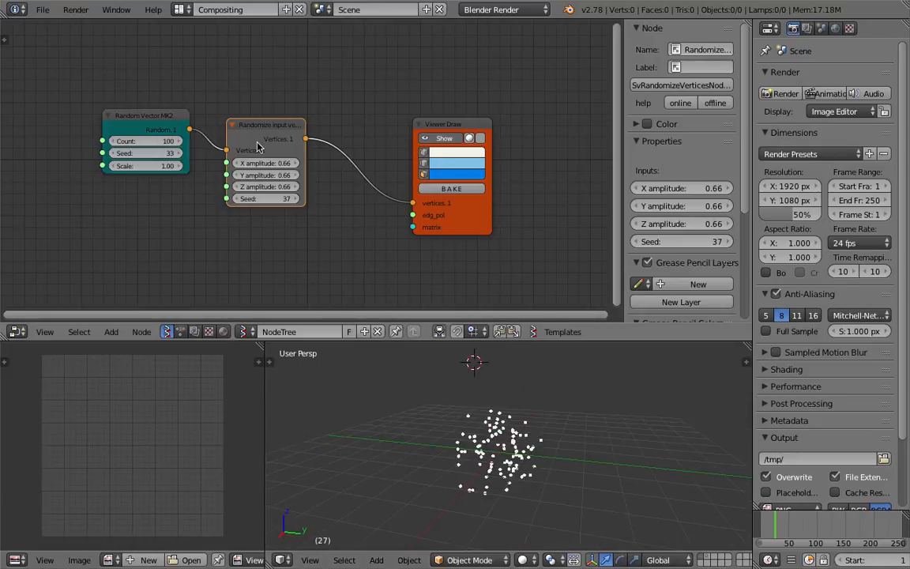
# Set the Random Vector node's Count to 50 and Scale to 1.45, and the Randomize input vertices node's Seed to 75
pyautogui.click(158, 142)
pyautogui.write('50')
pyautogui.press('Return')
pyautogui.hotkey('ctrl', 's')
pyautogui.moveTo(241, 198); pyautogui.dragTo(267, 203)
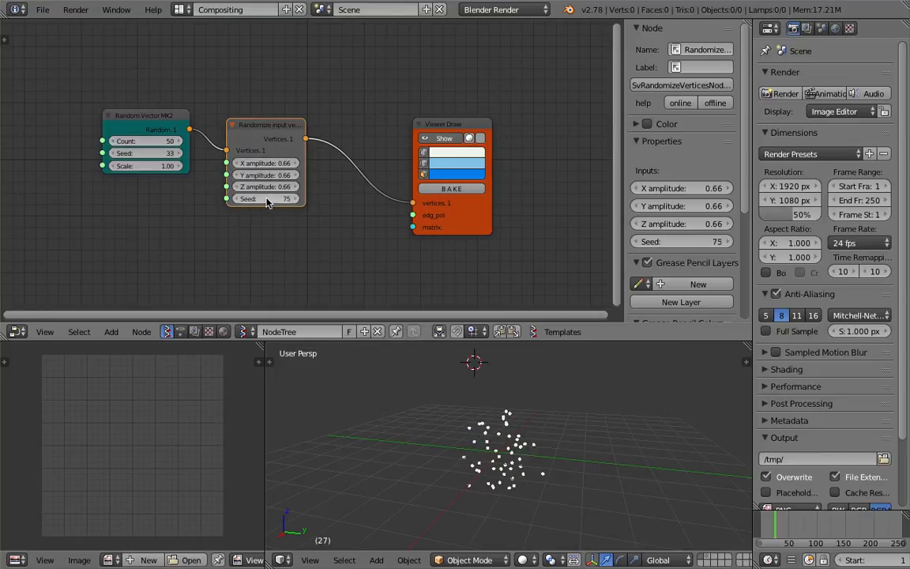
pyautogui.moveTo(162, 166)
pyautogui.mouseDown()
pyautogui.moveTo(205, 166)
pyautogui.moveTo(163, 168)
pyautogui.mouseUp()
# Hide the Viewer Draw node's output and add a Viewer BMesh node below it with Merge enabled
pyautogui.moveTo(459, 124)
pyautogui.mouseDown()
pyautogui.moveTo(466, 91)
pyautogui.moveTo(446, 47)
pyautogui.mouseUp()
pyautogui.press('space')
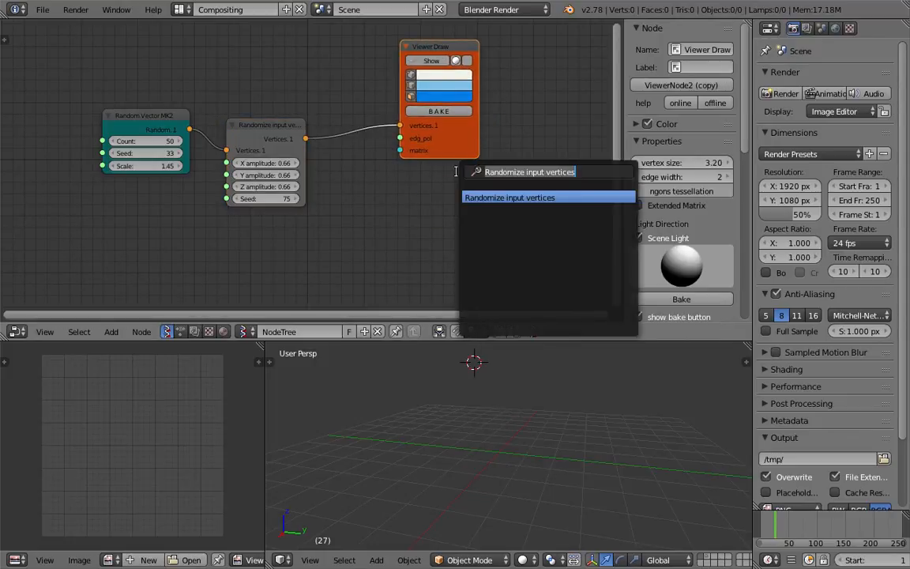
pyautogui.write('bm')
pyautogui.press('Return')
pyautogui.click(427, 158)
pyautogui.scroll(3, 404, 173)
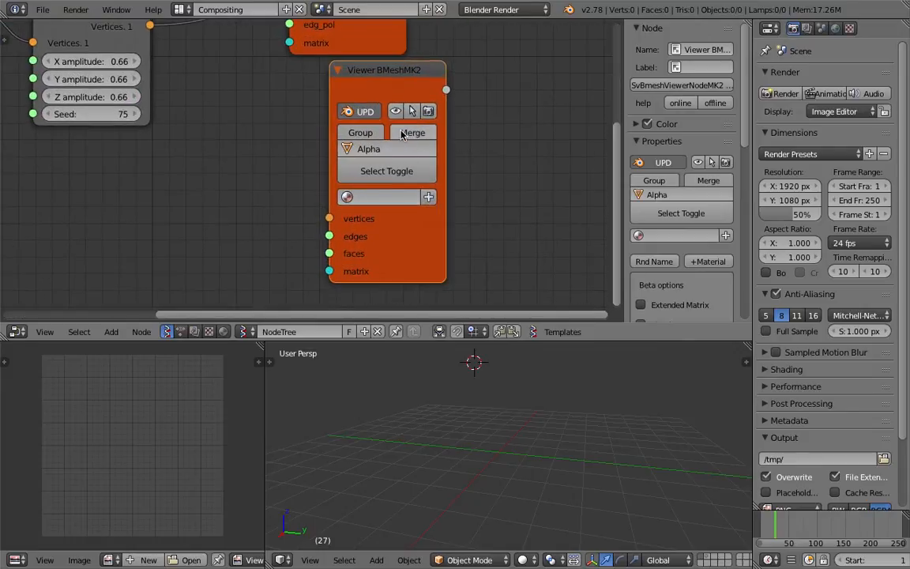
pyautogui.click(417, 133)
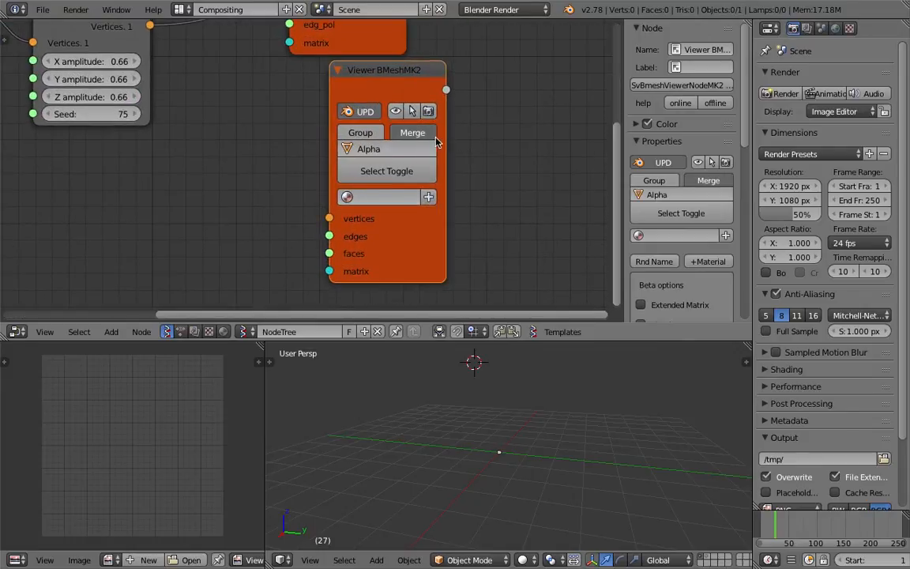
# Connect the Randomize input vertices node's Vertices output to the Viewer BMesh node's vertices input
pyautogui.scroll(-1, 584, 159)
pyautogui.moveTo(520, 160); pyautogui.dragTo(644, 192, button='middle')
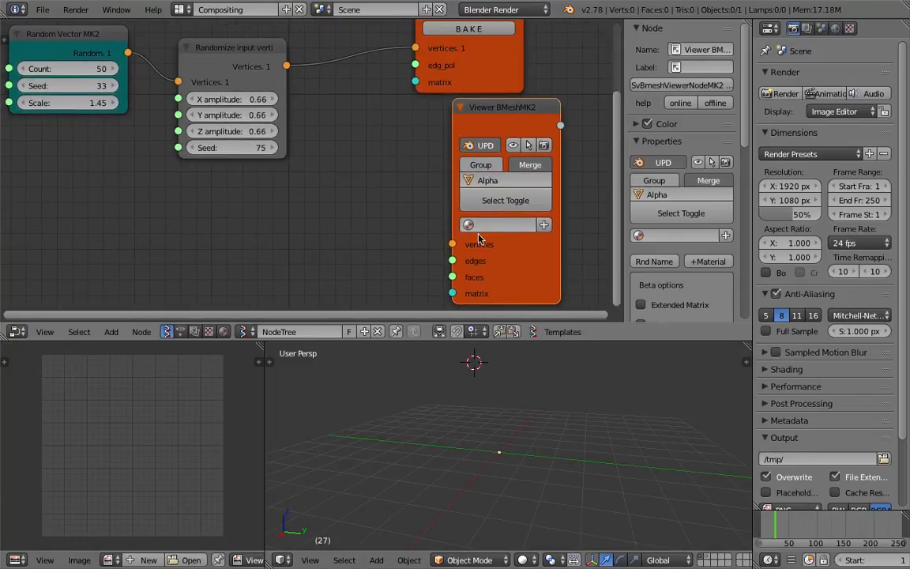
pyautogui.scroll(-1, 392, 148)
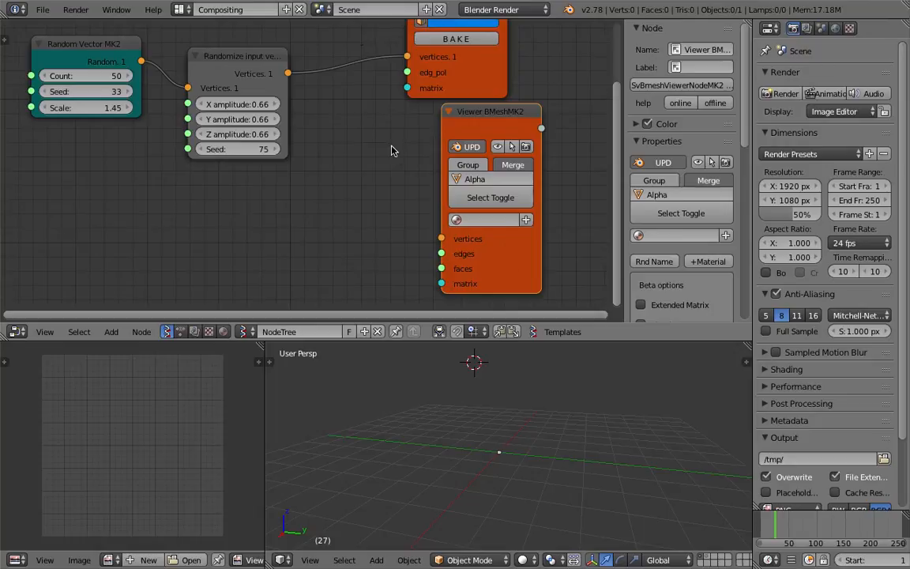
pyautogui.moveTo(284, 62); pyautogui.dragTo(438, 226)
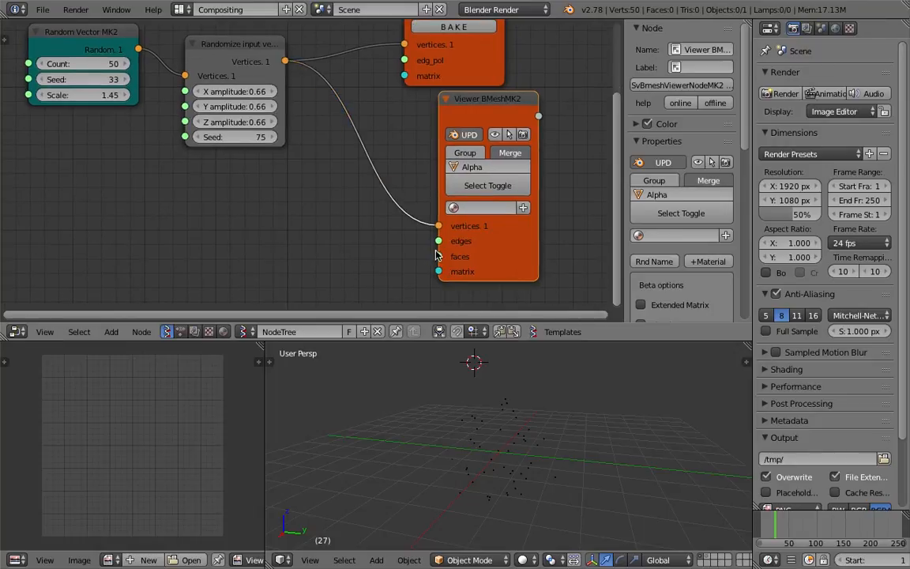
pyautogui.moveTo(524, 431); pyautogui.dragTo(549, 502, button='middle')
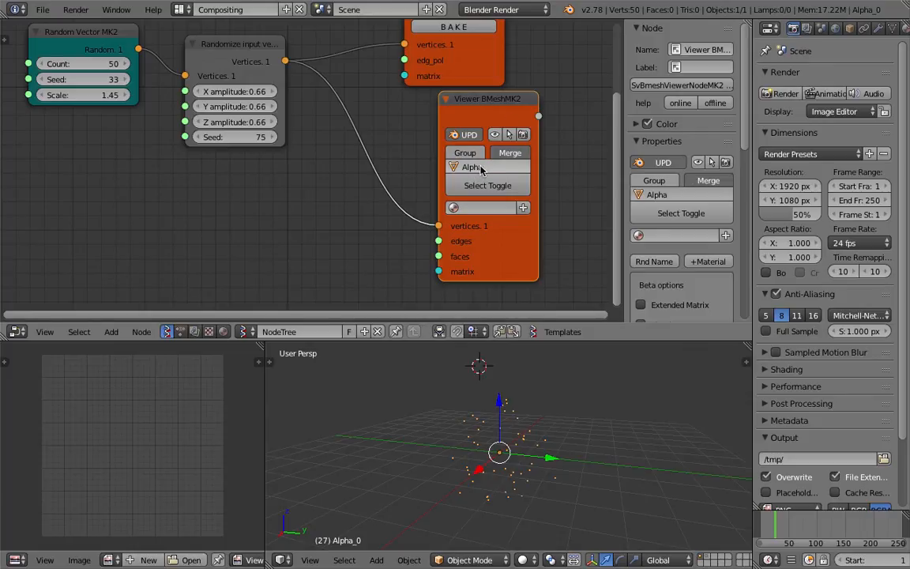
# Save the file and make the 3D view taller
pyautogui.moveTo(620, 399); pyautogui.dragTo(530, 431, button='middle')
pyautogui.hotkey('ctrl', 's')
pyautogui.click(530, 431)
pyautogui.moveTo(605, 340); pyautogui.dragTo(613, 229)
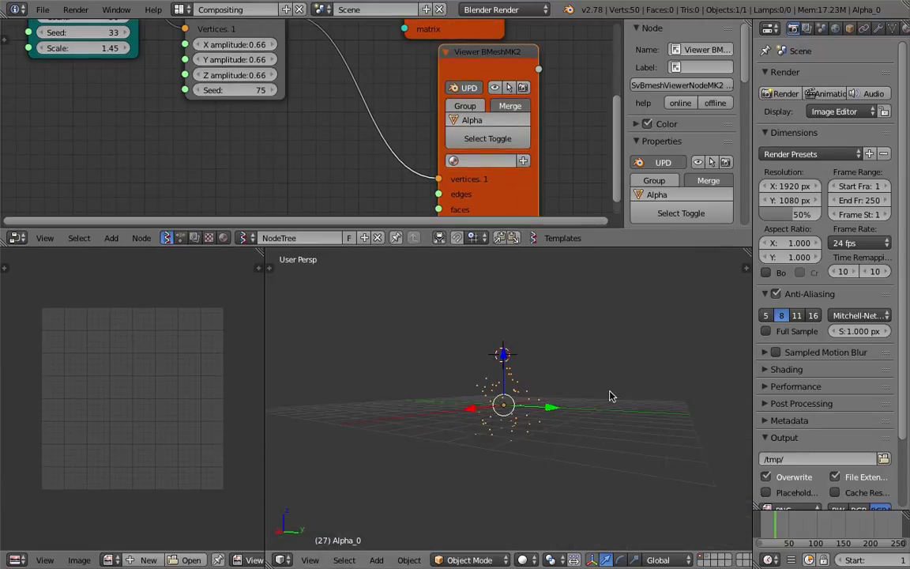
# Add a Ball metaball to the scene, move it to one side of the points and scale it down
pyautogui.hotkey('shift', 'a')
pyautogui.moveTo(611, 394)
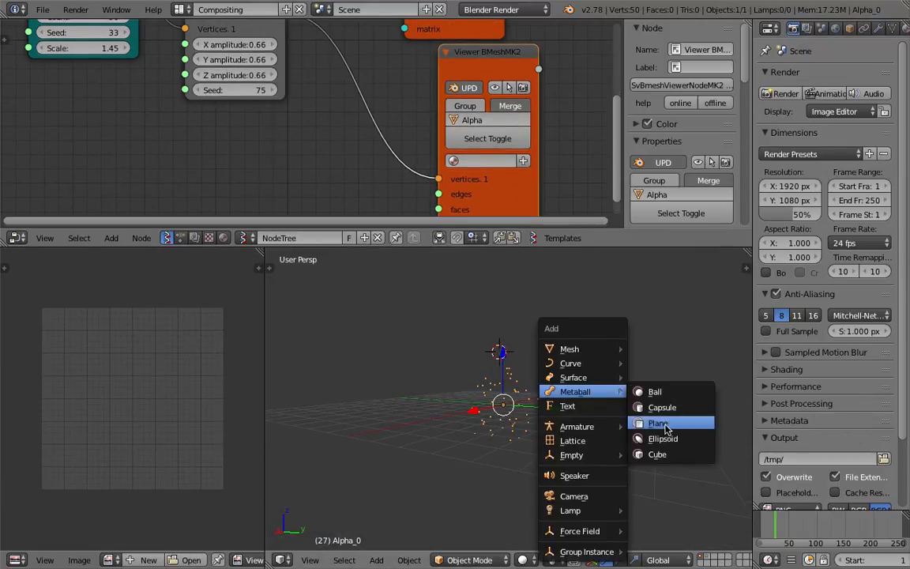
pyautogui.click(678, 394)
pyautogui.press('g')
pyautogui.click(535, 391)
pyautogui.press('s')
pyautogui.click(498, 371)
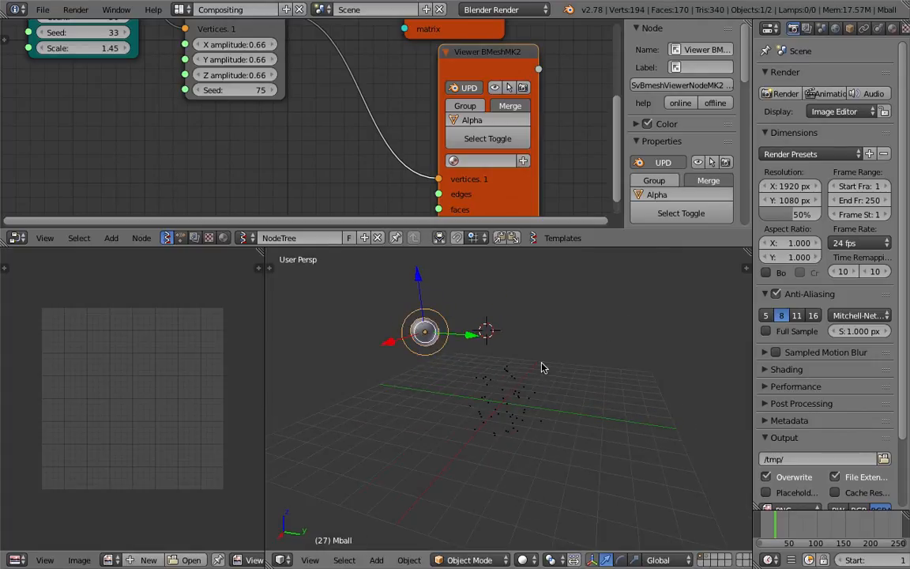
# Add a Cube metaball, move it to the opposite side of the points and scale it
pyautogui.hotkey('shift', 'a')
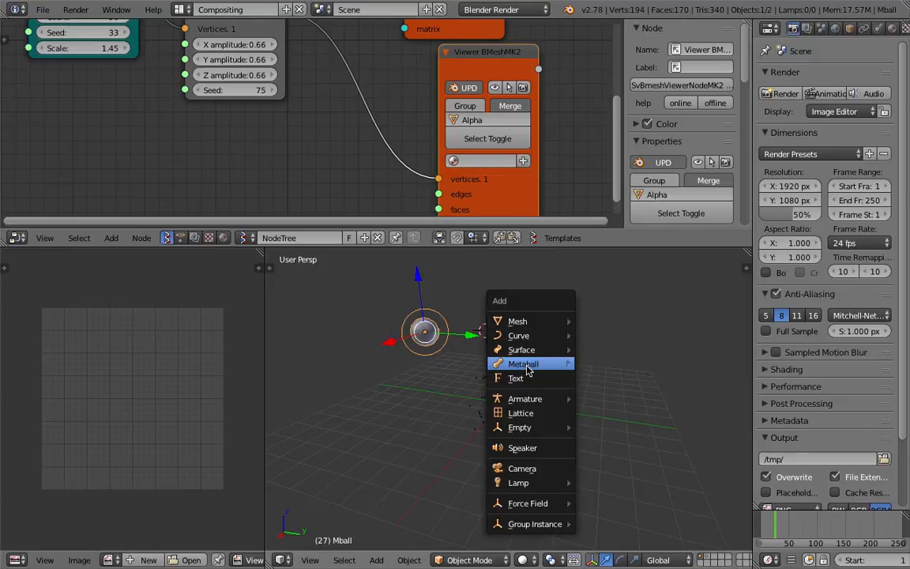
pyautogui.moveTo(551, 369)
pyautogui.click(605, 426)
pyautogui.press('g')
pyautogui.click(624, 350)
pyautogui.press('s')
pyautogui.click(585, 361)
# Merge the image editor area into the 3D view so it spans the full width
pyautogui.moveTo(609, 366); pyautogui.dragTo(413, 362, button='middle')
pyautogui.rightClick(412, 362)
pyautogui.moveTo(412, 270); pyautogui.dragTo(452, 353, button='middle')
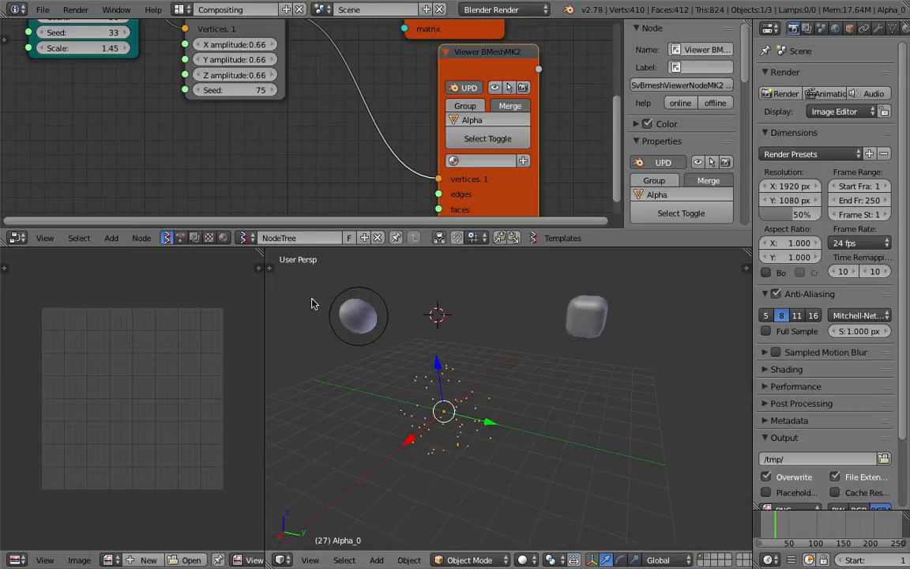
pyautogui.moveTo(263, 252); pyautogui.dragTo(232, 306)
pyautogui.moveTo(233, 307); pyautogui.dragTo(307, 351, button='middle')
pyautogui.moveTo(254, 284); pyautogui.dragTo(236, 278, button='middle')
# Parent the ball metaball to the generated point mesh Alpha_0 as an object
pyautogui.rightClick(246, 324)
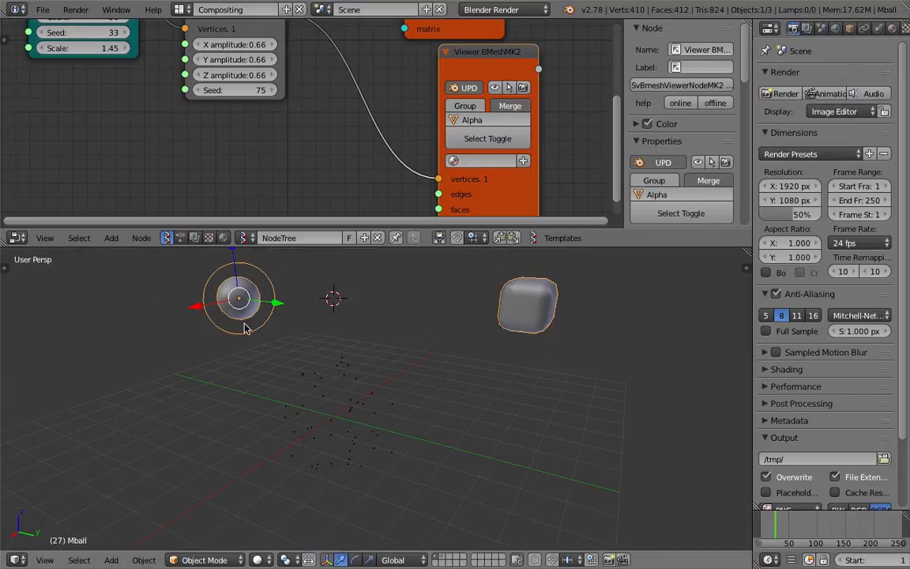
pyautogui.keyDown('shift'); pyautogui.rightClick(354, 393); pyautogui.keyUp('shift')
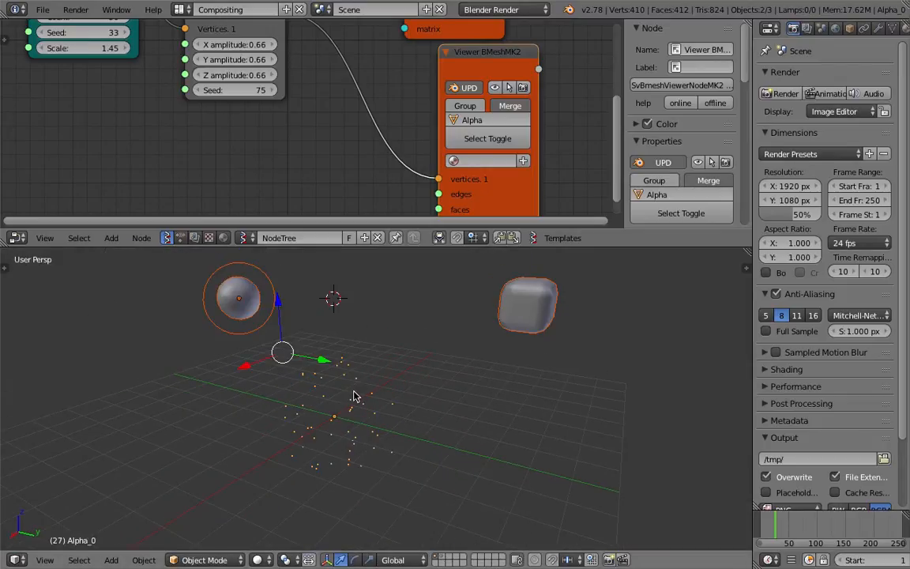
pyautogui.hotkey('ctrl', 'p')
pyautogui.click(356, 392)
# Turn on Verts duplication with Rotation for the Alpha_0 point mesh
pyautogui.rightClick(352, 396)
pyautogui.keyDown('shift'); pyautogui.moveTo(353, 396); pyautogui.dragTo(458, 384, button='middle'); pyautogui.keyUp('shift')
pyautogui.press('g')
pyautogui.rightClick(496, 420)
pyautogui.click(850, 28)
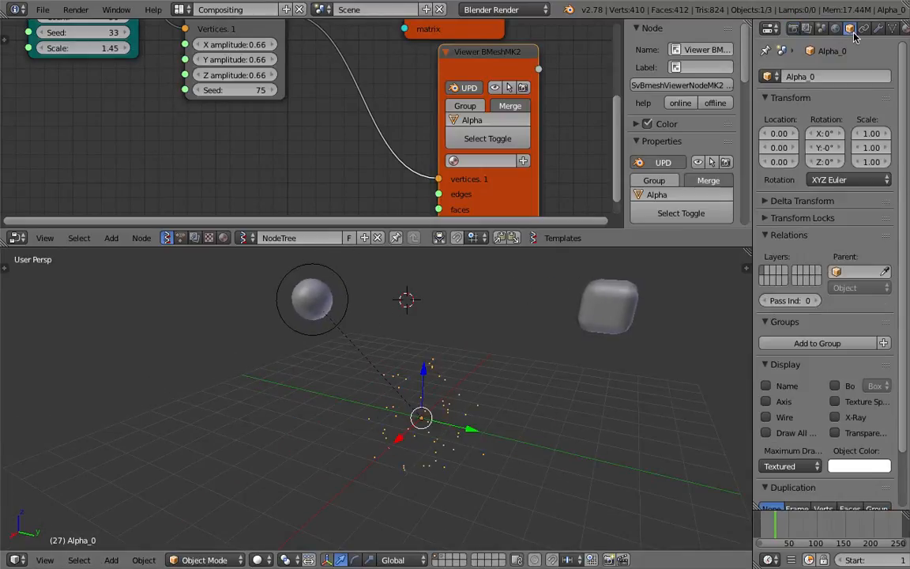
pyautogui.scroll(-2, 852, 357)
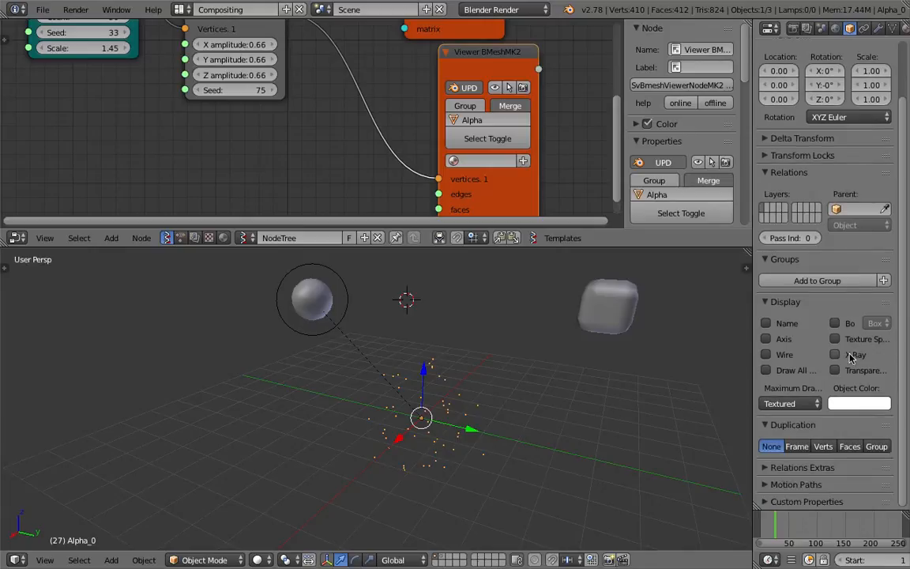
pyautogui.click(832, 447)
pyautogui.moveTo(512, 347); pyautogui.dragTo(529, 332, button='middle')
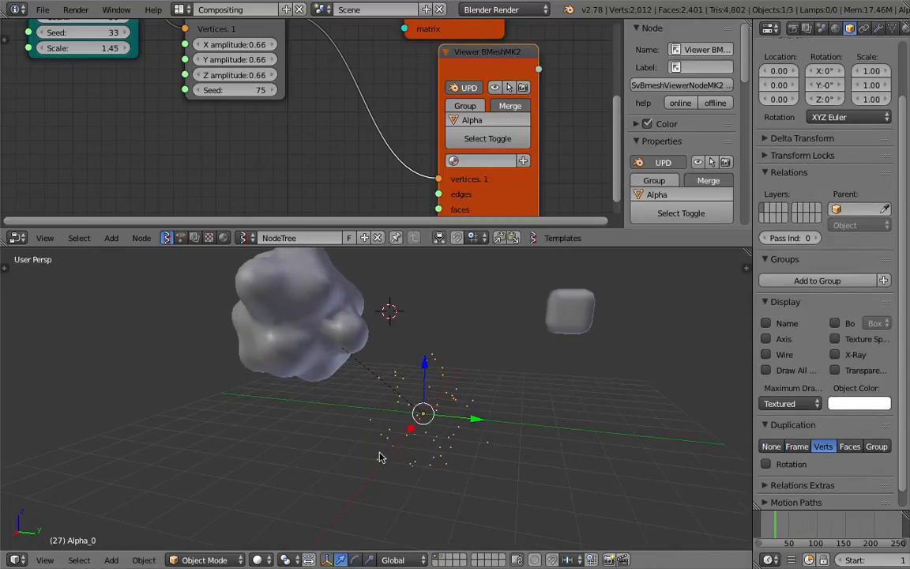
pyautogui.click(767, 466)
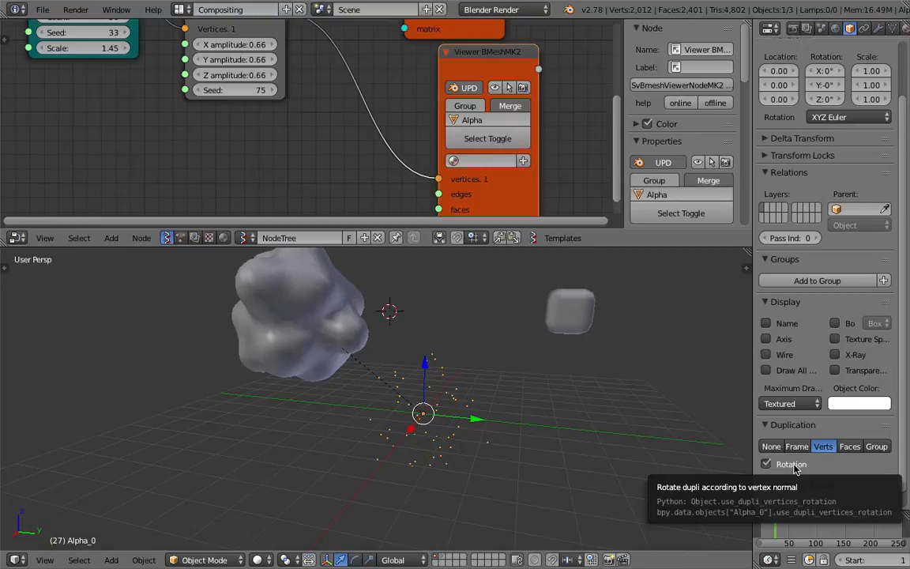
# Enlarge the node editor and hide its node properties sidebar
pyautogui.scroll(-2, 466, 147)
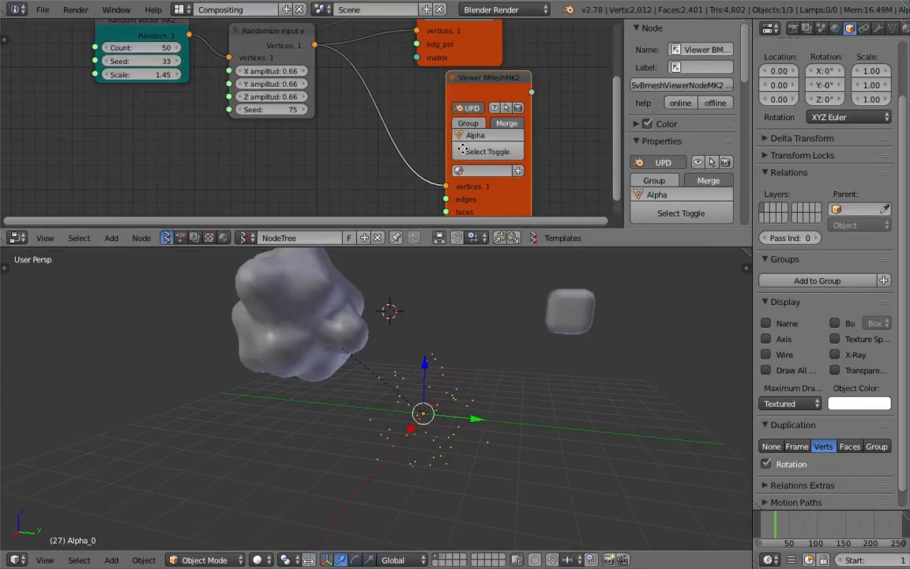
pyautogui.moveTo(542, 247); pyautogui.dragTo(546, 321)
pyautogui.moveTo(494, 116); pyautogui.dragTo(477, 107)
pyautogui.moveTo(626, 128); pyautogui.dragTo(744, 71)
pyautogui.moveTo(615, 160); pyautogui.dragTo(511, 154, button='middle')
# Rearrange the viewer nodes in the node editor and save the file
pyautogui.moveTo(453, 218); pyautogui.dragTo(468, 224)
pyautogui.scroll(-3, 440, 133)
pyautogui.moveTo(437, 128); pyautogui.dragTo(447, 143, button='middle')
pyautogui.click(451, 94)
pyautogui.moveTo(495, 109); pyautogui.dragTo(475, 109, button='middle')
pyautogui.moveTo(448, 108); pyautogui.dragTo(455, 95)
pyautogui.hotkey('ctrl', 's')
pyautogui.moveTo(471, 111)
pyautogui.mouseDown(button='middle')
pyautogui.moveTo(569, 106)
pyautogui.moveTo(511, 115)
pyautogui.mouseUp(button='middle')
pyautogui.click(569, 106)
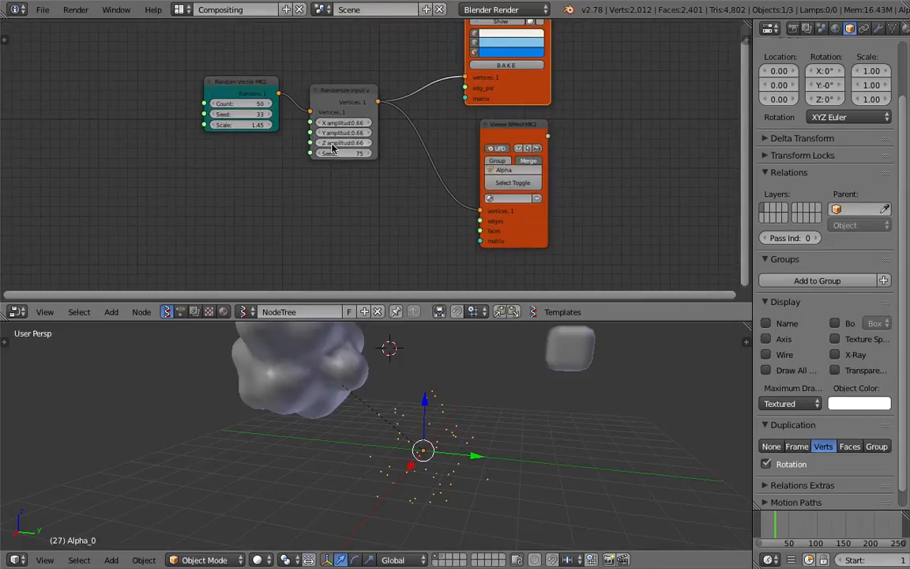
# Set the Randomize input vertices node's Seed to 137 to vary the metaball cluster
pyautogui.moveTo(337, 155); pyautogui.dragTo(356, 156)
pyautogui.keyDown('shift'); pyautogui.moveTo(395, 361); pyautogui.dragTo(409, 389, button='middle'); pyautogui.keyUp('shift')
pyautogui.moveTo(341, 154); pyautogui.dragTo(368, 154)
pyautogui.scroll(-1, 414, 387)
pyautogui.moveTo(414, 387); pyautogui.dragTo(421, 369, button='middle')
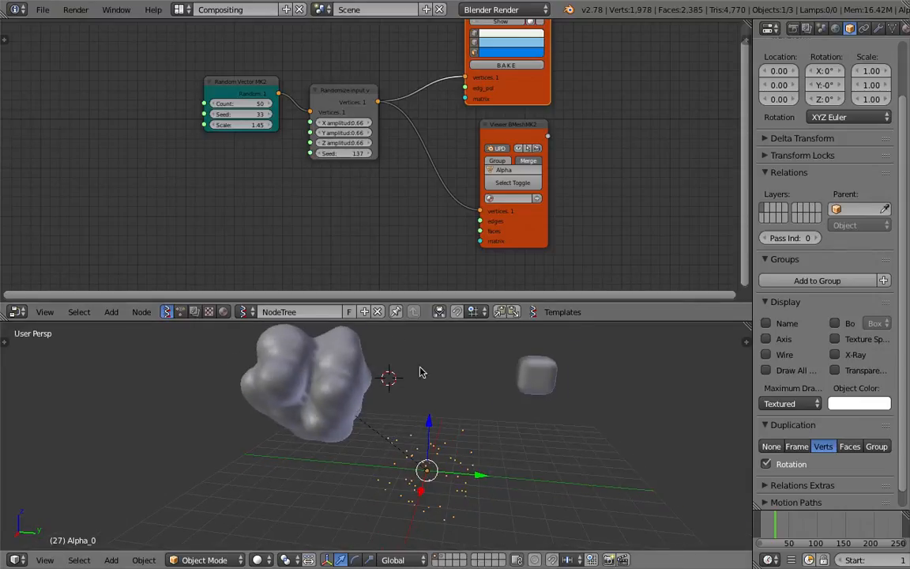
# Set the Randomize node's Seed to 167, X amplitude to 0.84 and Y amplitude to 2.34, and Random Vector's Scale to 1.09
pyautogui.moveTo(345, 156); pyautogui.dragTo(369, 156)
pyautogui.moveTo(345, 124); pyautogui.dragTo(399, 133)
pyautogui.moveTo(434, 480); pyautogui.dragTo(447, 460, button='middle')
pyautogui.click(447, 458)
pyautogui.moveTo(253, 125)
pyautogui.mouseDown()
pyautogui.moveTo(272, 125)
pyautogui.moveTo(241, 125)
pyautogui.moveTo(254, 125)
pyautogui.mouseUp()
pyautogui.moveTo(407, 376); pyautogui.dragTo(390, 384, button='middle')
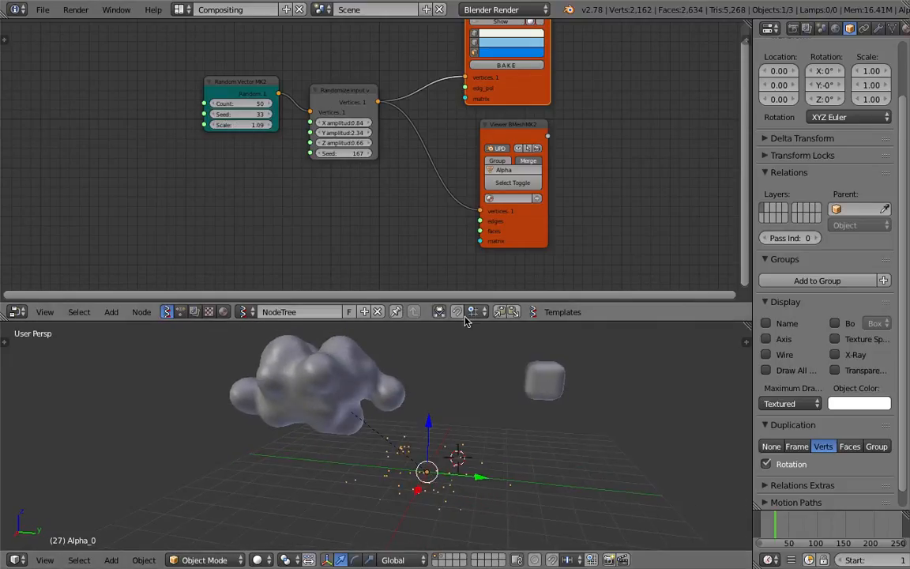
# Enlarge the 3D view and set the duplicated metaball's View resolution to 0.875
pyautogui.moveTo(465, 321); pyautogui.dragTo(465, 278)
pyautogui.moveTo(402, 336); pyautogui.dragTo(404, 363, button='middle')
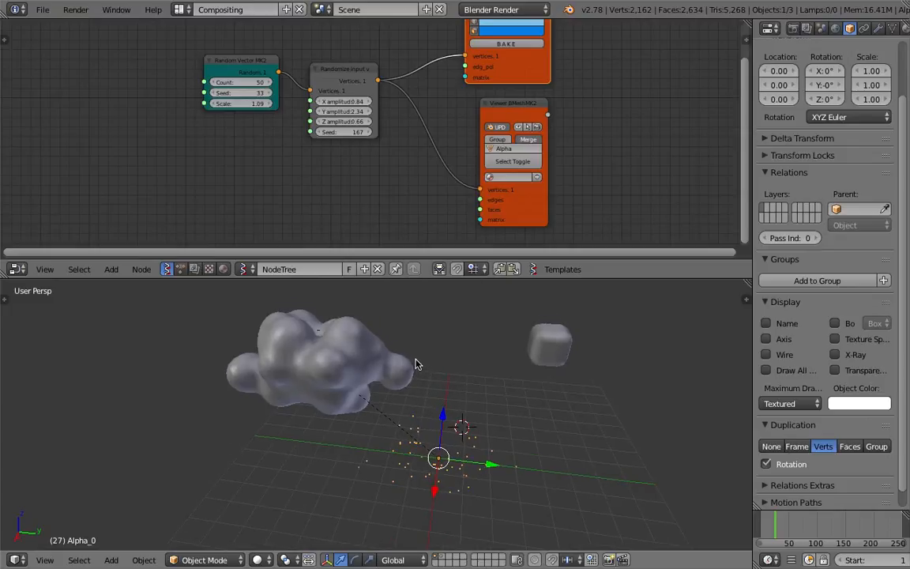
pyautogui.rightClick(368, 352)
pyautogui.click(878, 30)
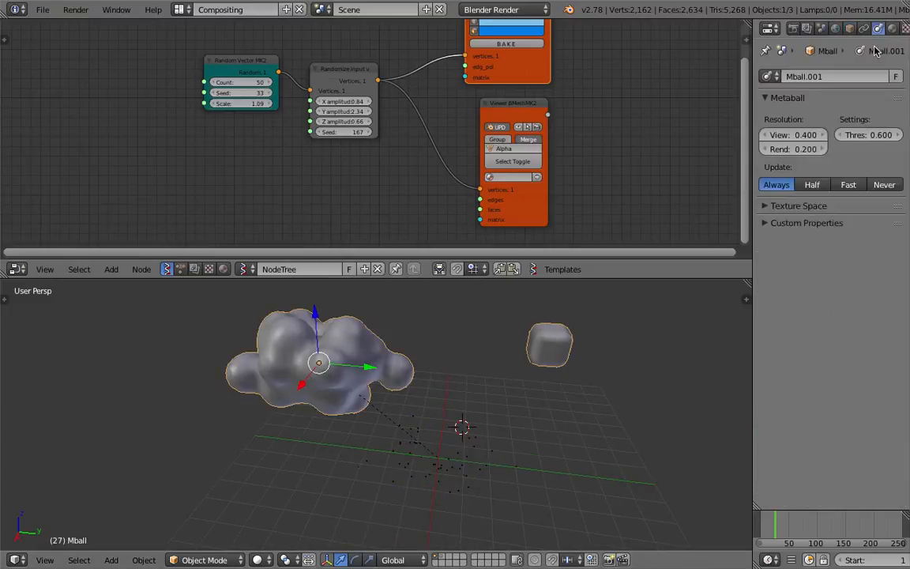
pyautogui.moveTo(792, 135); pyautogui.dragTo(822, 135)
pyautogui.moveTo(525, 383); pyautogui.dragTo(385, 271, button='middle')
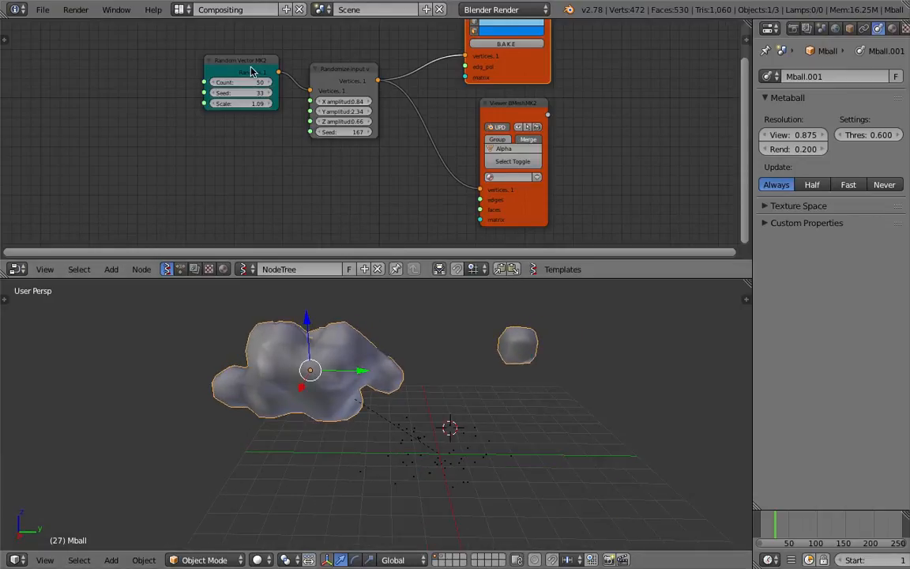
# Enlarge the node editor, spread the nodes apart and save over sv_metaballs_advanced_001.blend
pyautogui.moveTo(473, 280); pyautogui.dragTo(473, 340)
pyautogui.moveTo(532, 135); pyautogui.dragTo(592, 136)
pyautogui.moveTo(356, 105); pyautogui.dragTo(406, 123)
pyautogui.moveTo(254, 97); pyautogui.dragTo(291, 132)
pyautogui.moveTo(589, 92); pyautogui.dragTo(600, 157)
pyautogui.hotkey('ctrl', 's')
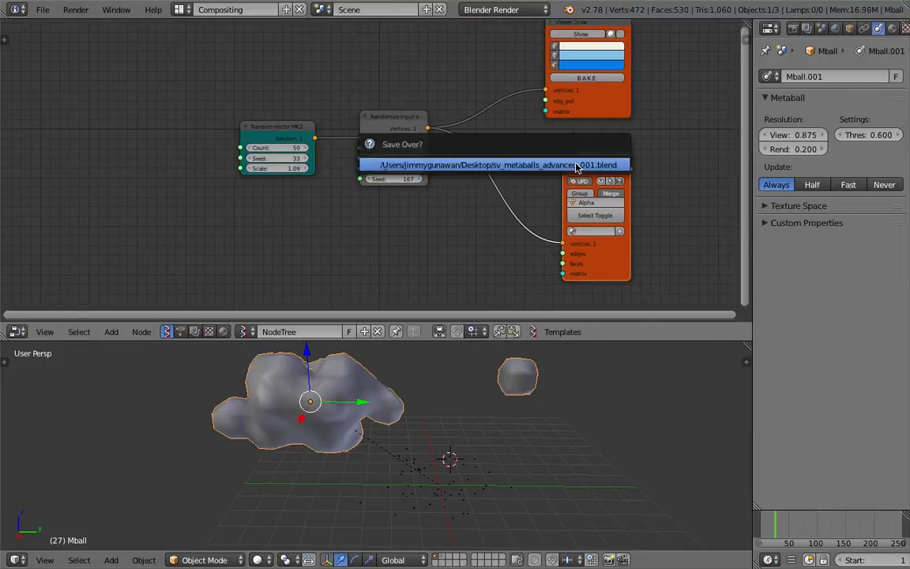
pyautogui.click(579, 166)
# Add a Vector Noise node above the node chain and move the Random Vector and Randomize nodes away from the viewers
pyautogui.moveTo(161, 119); pyautogui.dragTo(197, 118, button='middle')
pyautogui.hotkey('alt', 'space')
pyautogui.write('vector no')
pyautogui.press('Return')
pyautogui.click(321, 113)
pyautogui.moveTo(321, 133); pyautogui.dragTo(168, 172)
pyautogui.moveTo(423, 126); pyautogui.dragTo(281, 180)
pyautogui.moveTo(315, 92); pyautogui.dragTo(346, 86, button='middle')
pyautogui.moveTo(365, 33); pyautogui.dragTo(382, 63)
pyautogui.moveTo(387, 69); pyautogui.dragTo(411, 112, button='middle')
# Save the blend file
pyautogui.click(48, 12)
pyautogui.click(63, 119)
pyautogui.click(48, 12)
pyautogui.click(79, 131)
pyautogui.press('Return')
# Reposition the Vector Noise and Random Vector nodes, set the Randomize input vertices node's Seed to 201 and save the file
pyautogui.moveTo(346, 126); pyautogui.dragTo(372, 108, button='middle')
pyautogui.scroll(1, 370, 104)
pyautogui.moveTo(420, 57); pyautogui.dragTo(430, 63)
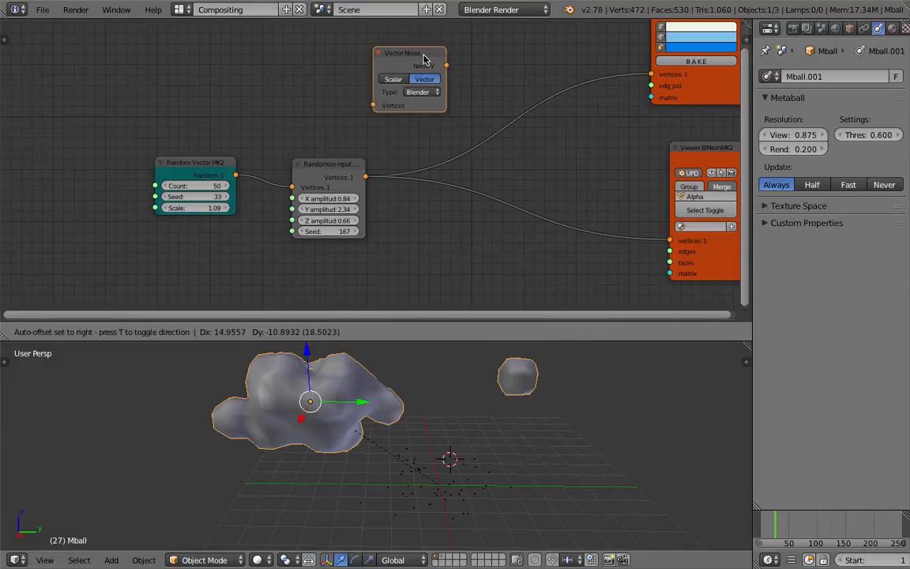
pyautogui.moveTo(200, 166); pyautogui.dragTo(207, 172)
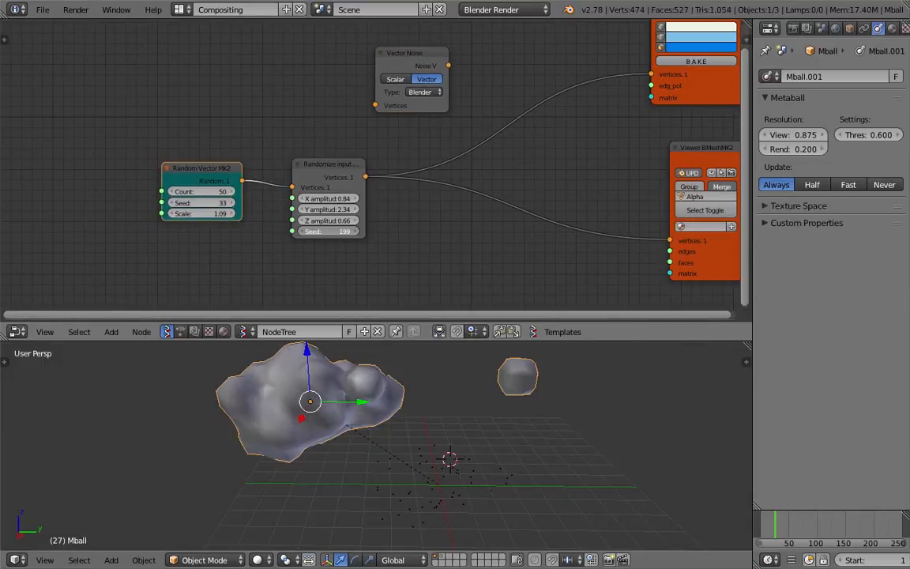
pyautogui.hotkey('ctrl', 's')
pyautogui.click(395, 252)
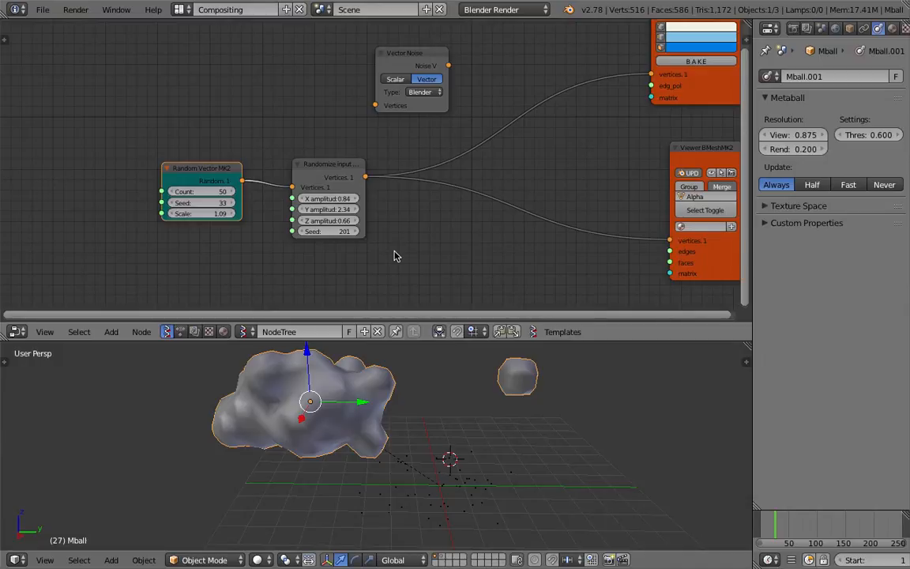
# Add a Vector Math node set to Add and connect the Randomize node's Vertices output to its V input
pyautogui.moveTo(412, 55); pyautogui.dragTo(298, 37)
pyautogui.hotkey('shift', 'a')
pyautogui.click(413, 61)
pyautogui.write('vector m')
pyautogui.press('Down')
pyautogui.press('Return')
pyautogui.click(451, 91)
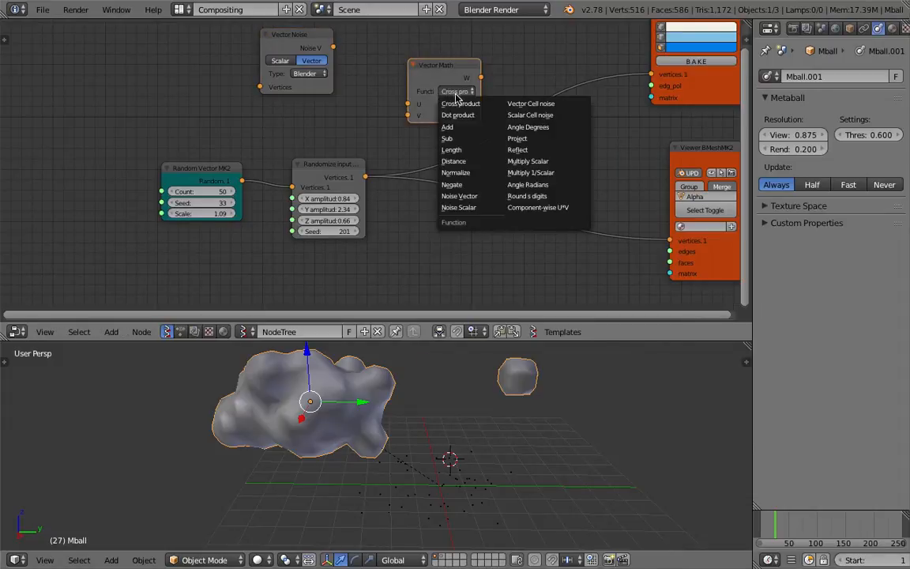
pyautogui.click(459, 126)
pyautogui.moveTo(365, 177); pyautogui.dragTo(406, 111)
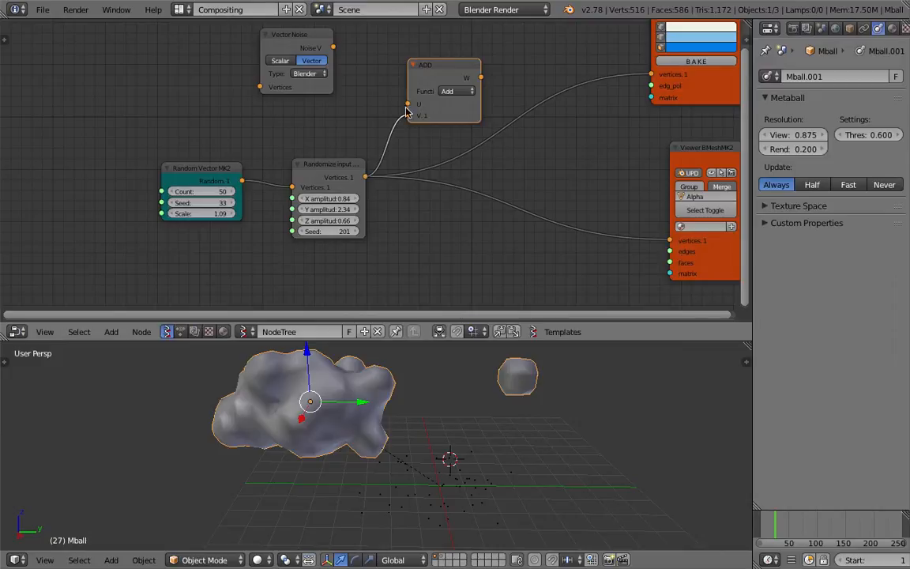
# Connect the Vector Noise node's output to the Add node's U input, space out the surrounding nodes and save the file
pyautogui.scroll(1, 381, 92)
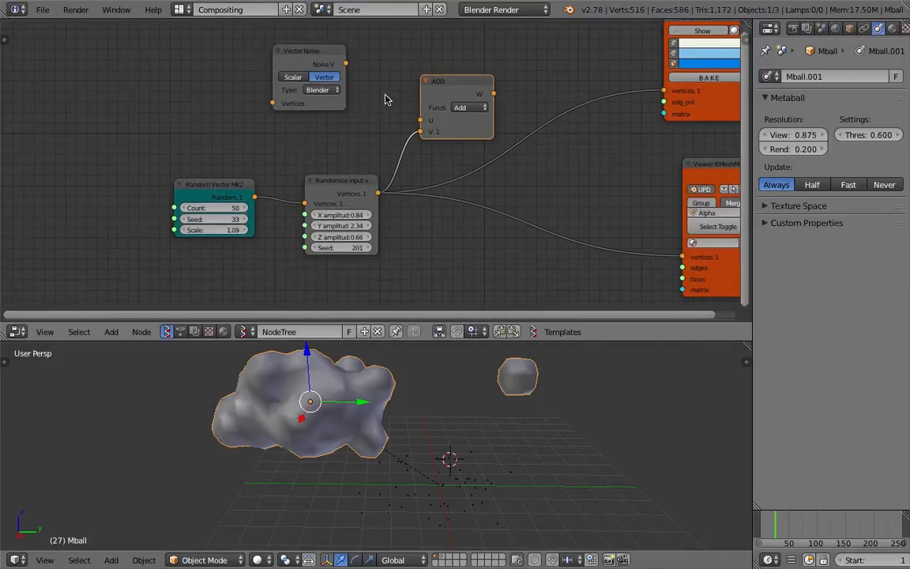
pyautogui.scroll(1, 371, 75)
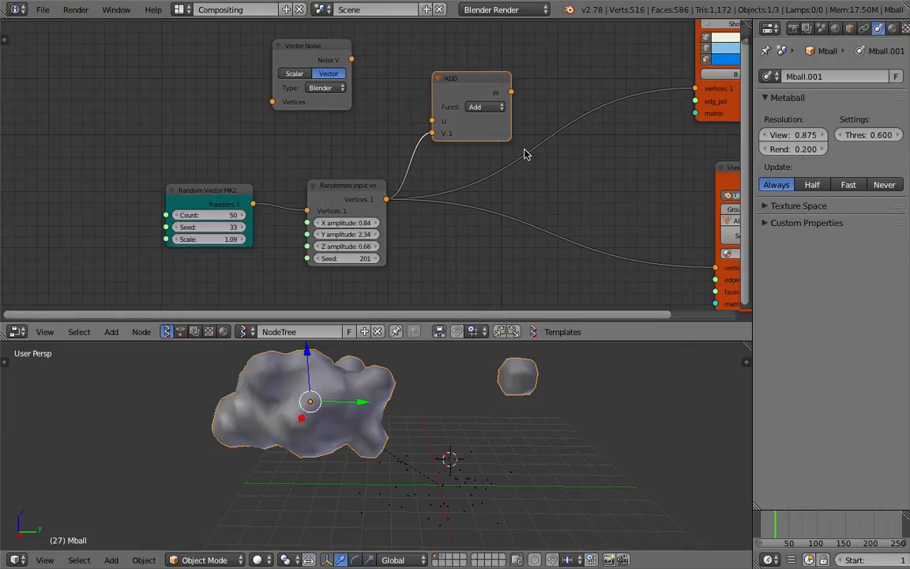
pyautogui.moveTo(314, 61); pyautogui.dragTo(343, 72)
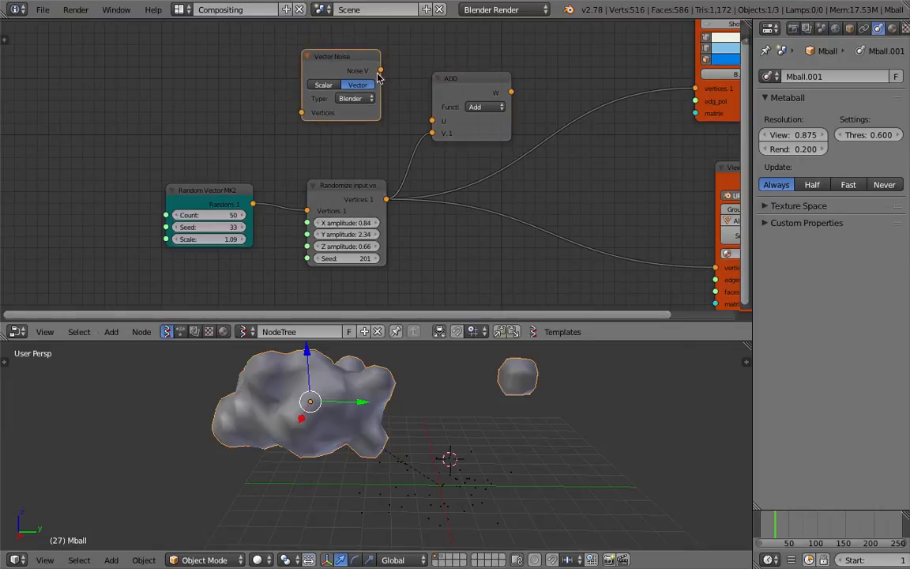
pyautogui.moveTo(232, 188); pyautogui.dragTo(153, 177)
pyautogui.hotkey('ctrl', 's')
pyautogui.click(153, 178)
pyautogui.moveTo(380, 69); pyautogui.dragTo(431, 122)
pyautogui.moveTo(344, 73); pyautogui.dragTo(353, 69)
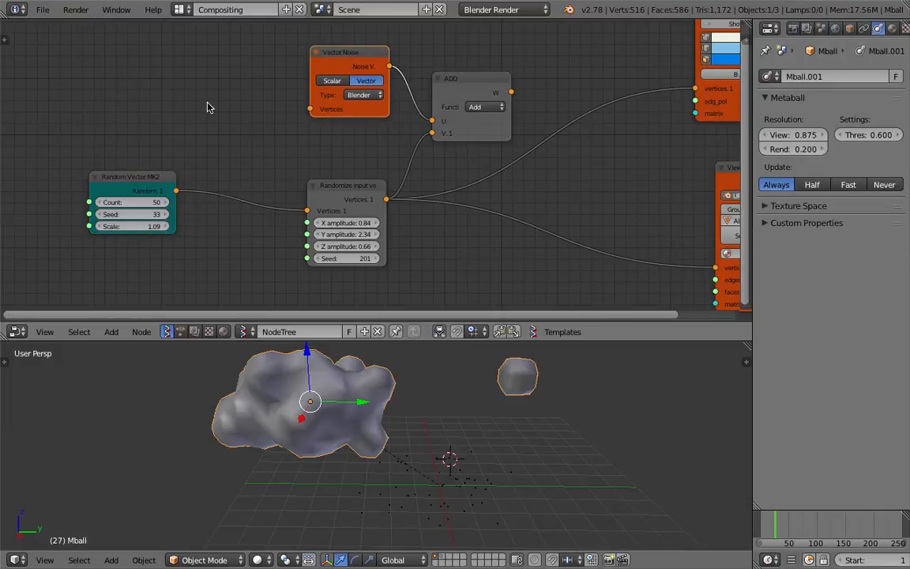
# Add another Vector Math node set to Add and place it above the Random Vector node
pyautogui.hotkey('alt', 'space')
pyautogui.write('vec')
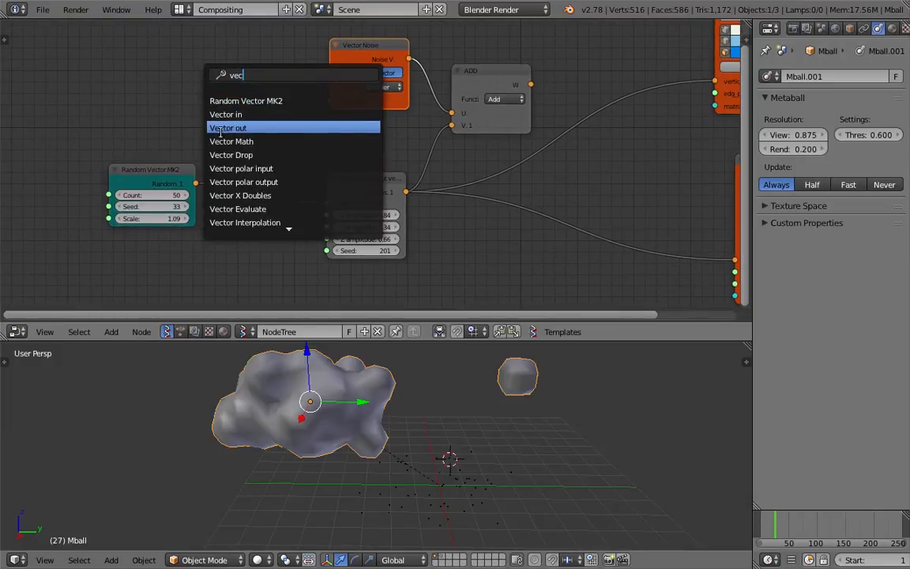
pyautogui.click(225, 142)
pyautogui.click(252, 104)
pyautogui.click(264, 106)
pyautogui.click(260, 145)
pyautogui.moveTo(247, 83); pyautogui.dragTo(175, 52)
# Connect the Random Vector output to Vector Noise's Vertices input and the Add node's W output to both viewers' vertices inputs
pyautogui.moveTo(199, 184); pyautogui.dragTo(332, 102)
pyautogui.moveTo(357, 51); pyautogui.dragTo(331, 55)
pyautogui.moveTo(481, 73)
pyautogui.mouseDown()
pyautogui.moveTo(520, 84)
pyautogui.moveTo(489, 76)
pyautogui.mouseUp()
pyautogui.moveTo(490, 88); pyautogui.dragTo(451, 106, button='middle')
pyautogui.moveTo(500, 106); pyautogui.dragTo(675, 99)
pyautogui.moveTo(501, 106); pyautogui.dragTo(696, 279)
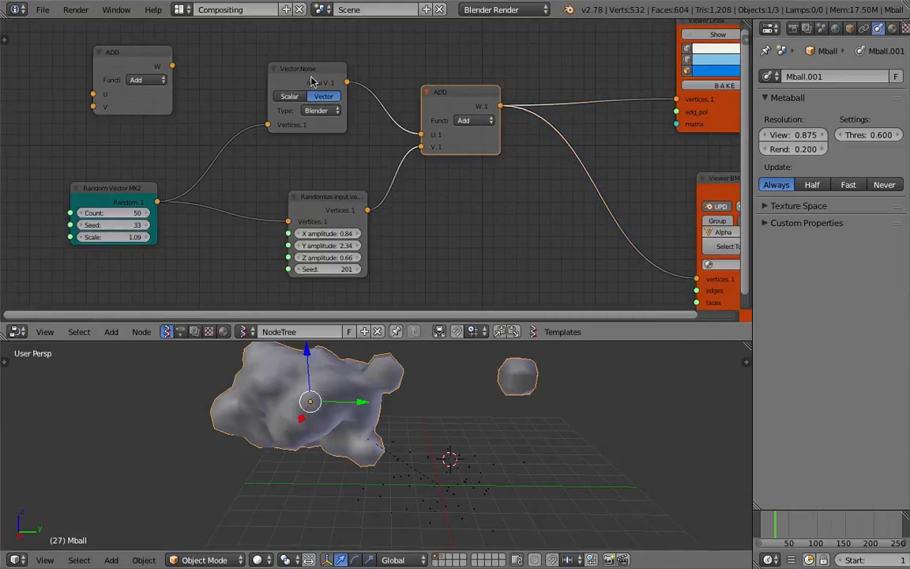
# Spread the nodes apart, duplicate the Add node and insert the copy on the link between Random Vector and Vector Noise
pyautogui.moveTo(312, 81); pyautogui.dragTo(287, 80)
pyautogui.moveTo(462, 102); pyautogui.dragTo(515, 139)
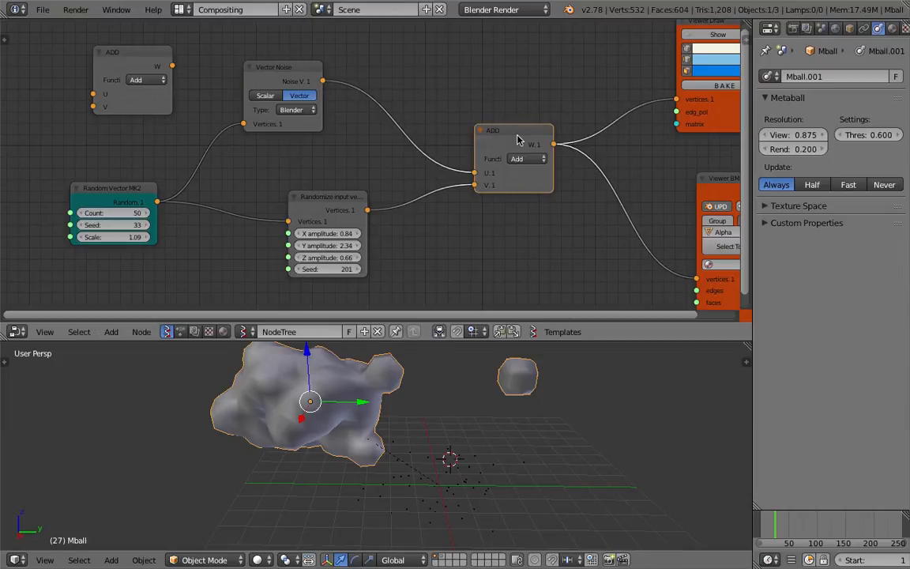
pyautogui.hotkey('shift', 'd')
pyautogui.click(239, 115)
pyautogui.moveTo(145, 59); pyautogui.dragTo(110, 68)
pyautogui.click(111, 90)
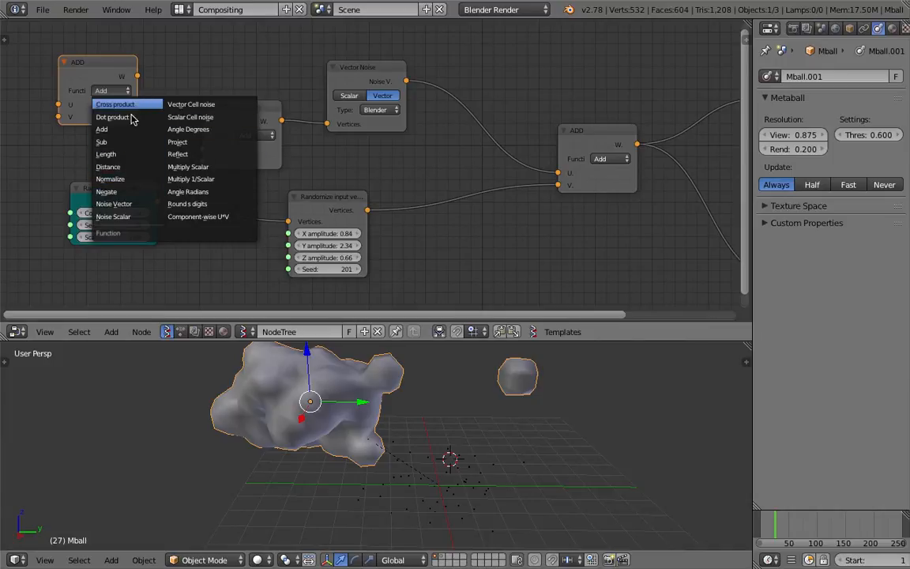
pyautogui.click(116, 152)
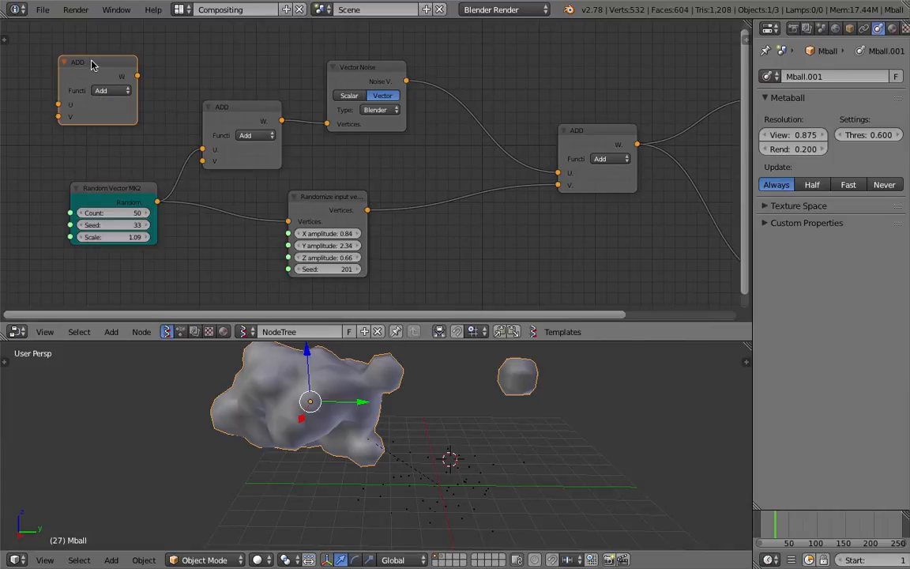
# Add a Vector in node in place of the spare Add node and connect its Vectors output to the inserted Add node's V input
pyautogui.press('space')
pyautogui.write('vec')
pyautogui.click(111, 99)
pyautogui.click(82, 89)
pyautogui.hotkey('ctrl', 's')
pyautogui.click(82, 88)
pyautogui.moveTo(137, 108); pyautogui.dragTo(208, 162)
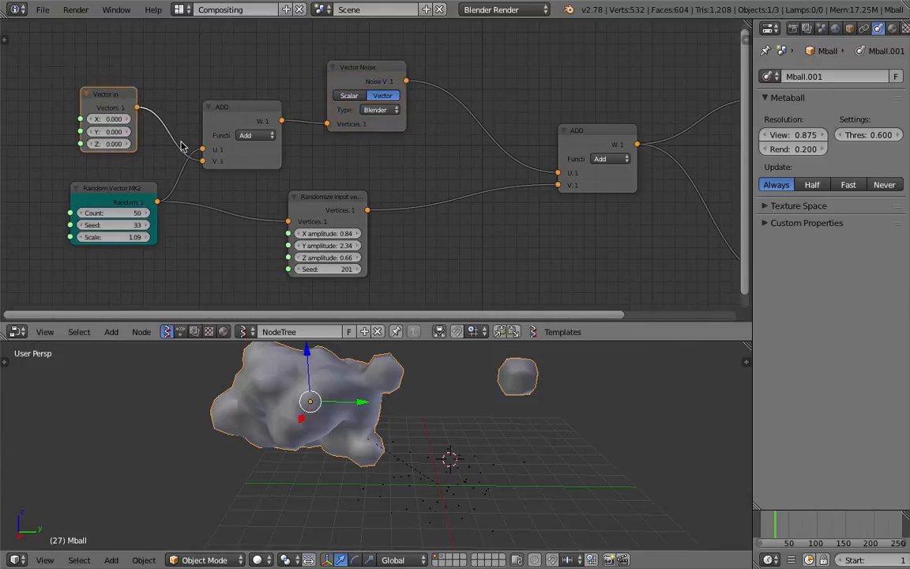
# Save the file and set the Vector in node's X to 4.350 to shift the noise
pyautogui.moveTo(182, 146); pyautogui.dragTo(215, 135, button='middle')
pyautogui.hotkey('ctrl', 's')
pyautogui.click(210, 95)
pyautogui.moveTo(151, 108); pyautogui.dragTo(495, 108)
# Add a Frame info node and place it well before the Vector in node
pyautogui.moveTo(142, 91); pyautogui.dragTo(331, 91, button='middle')
pyautogui.hotkey('shift', 'a')
pyautogui.click(147, 92)
pyautogui.write('frame')
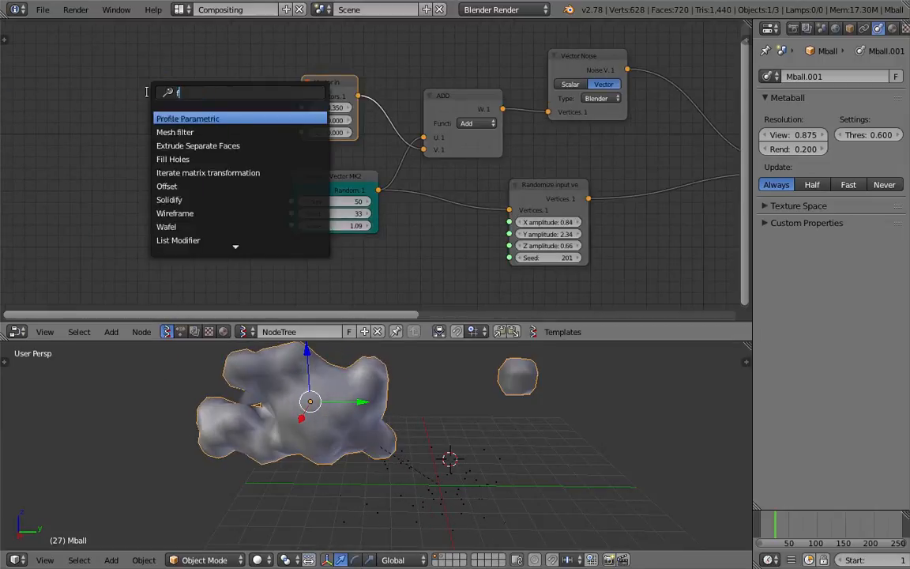
pyautogui.press('Return')
pyautogui.click(67, 96)
# Add a Math node between Frame info and Vector in, with its function set to multiply (*)
pyautogui.scroll(1, 234, 87)
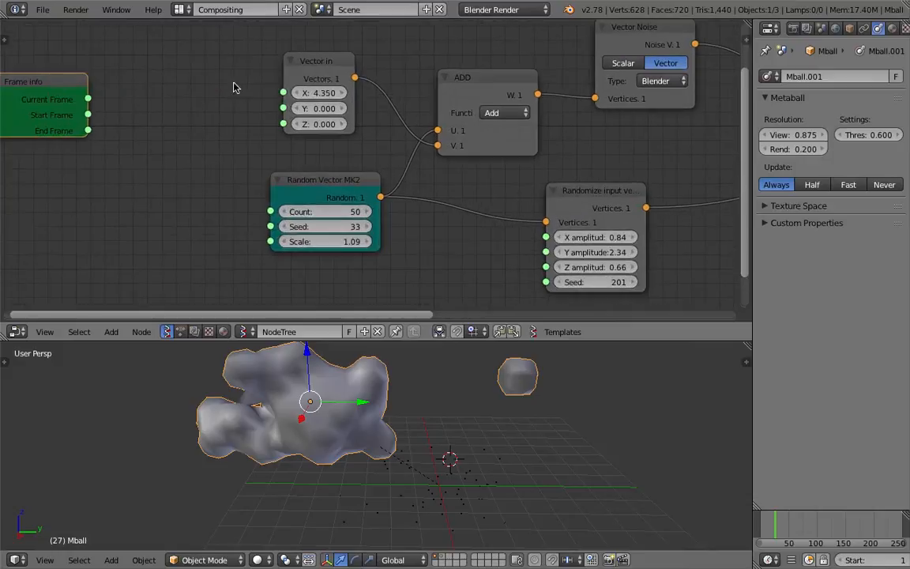
pyautogui.moveTo(118, 90); pyautogui.dragTo(166, 105, button='middle')
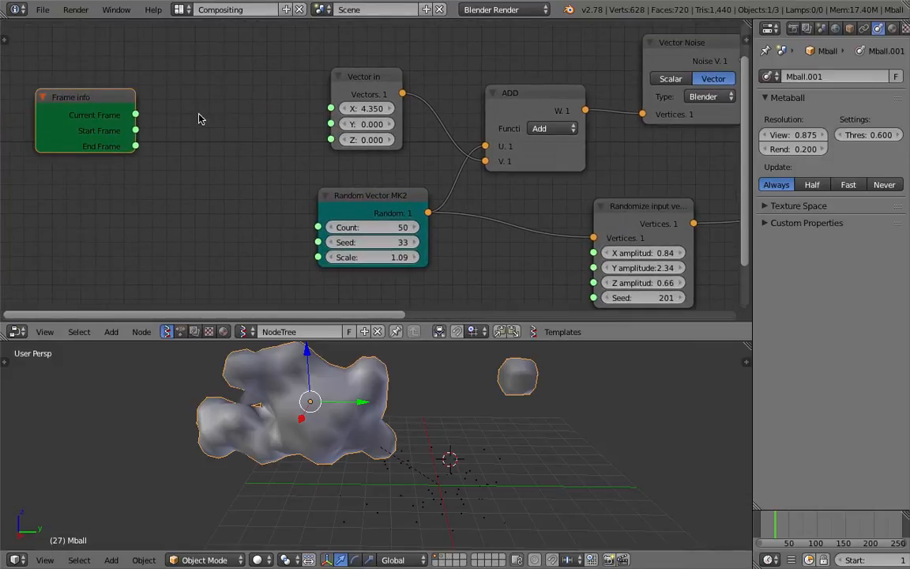
pyautogui.press('space')
pyautogui.write('math')
pyautogui.press('Down')
pyautogui.press('Return')
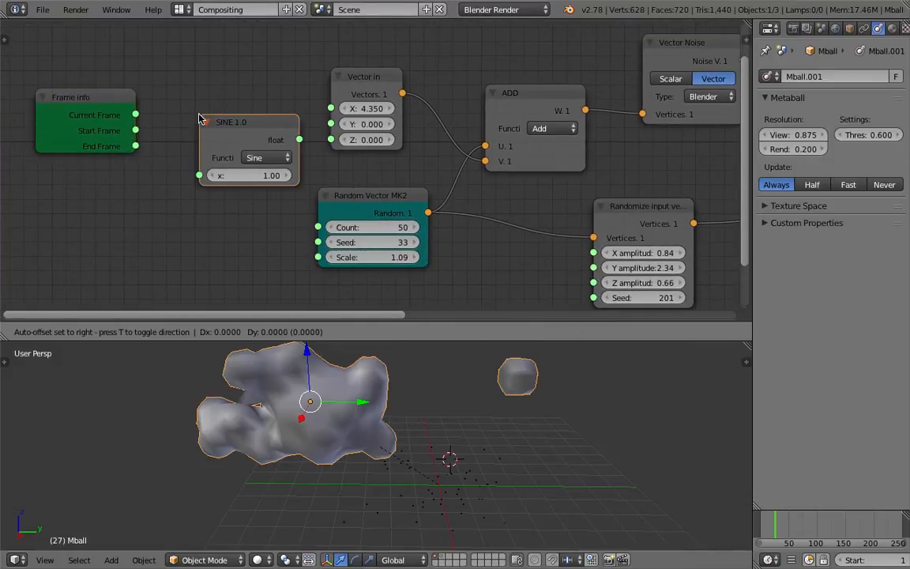
pyautogui.click(186, 97)
pyautogui.click(254, 137)
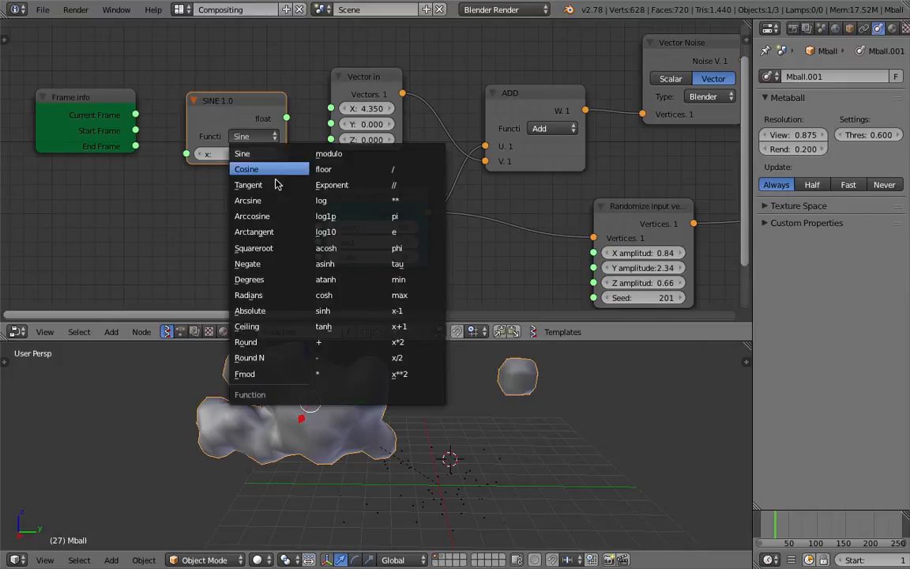
pyautogui.click(339, 359)
# Connect Current Frame to the multiply node's x, set y to 0.02, and connect its float output to Vector in's X
pyautogui.moveTo(136, 115); pyautogui.dragTo(186, 153)
pyautogui.click(251, 169)
pyautogui.write('0.02')
pyautogui.press('Return')
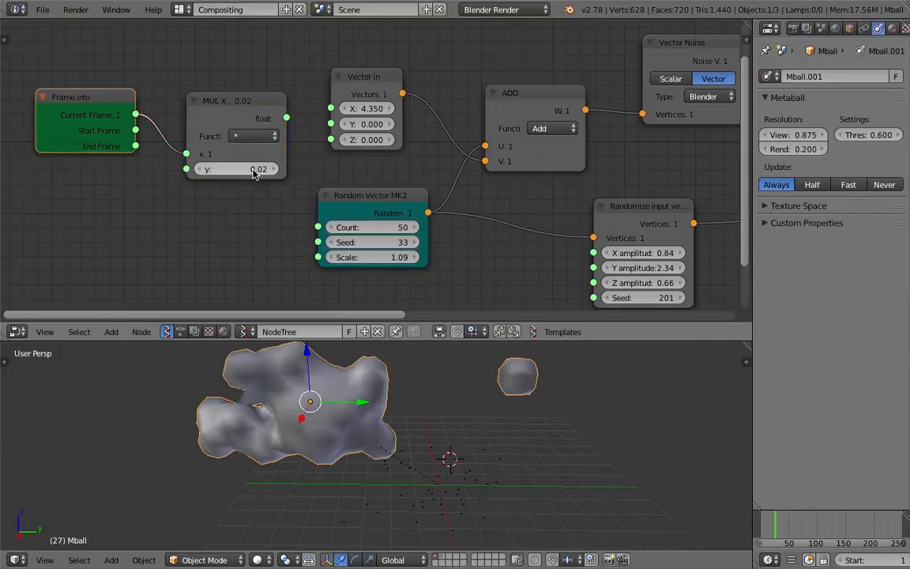
pyautogui.moveTo(286, 117); pyautogui.dragTo(330, 108)
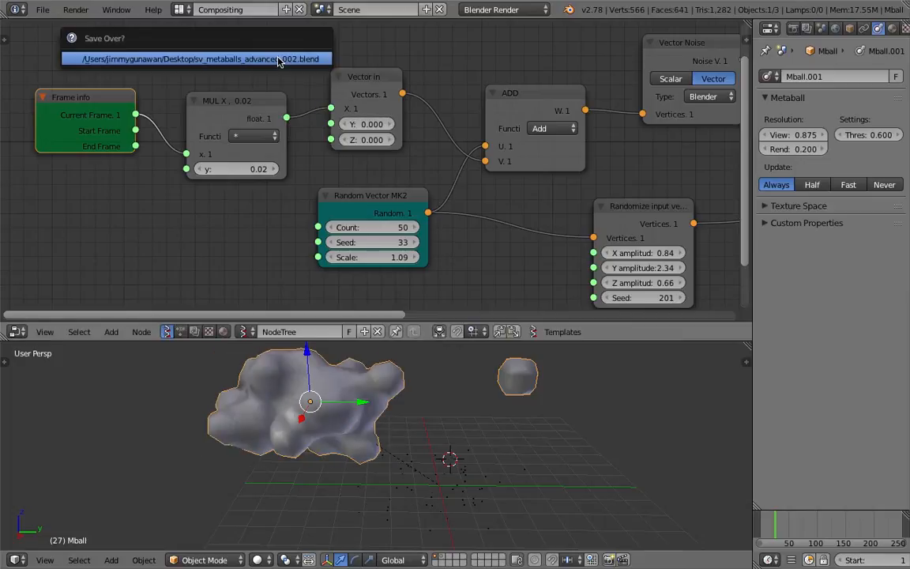
# Play the animation, reselect the metaball cluster and save the blend file
pyautogui.hotkey('alt', 'a')
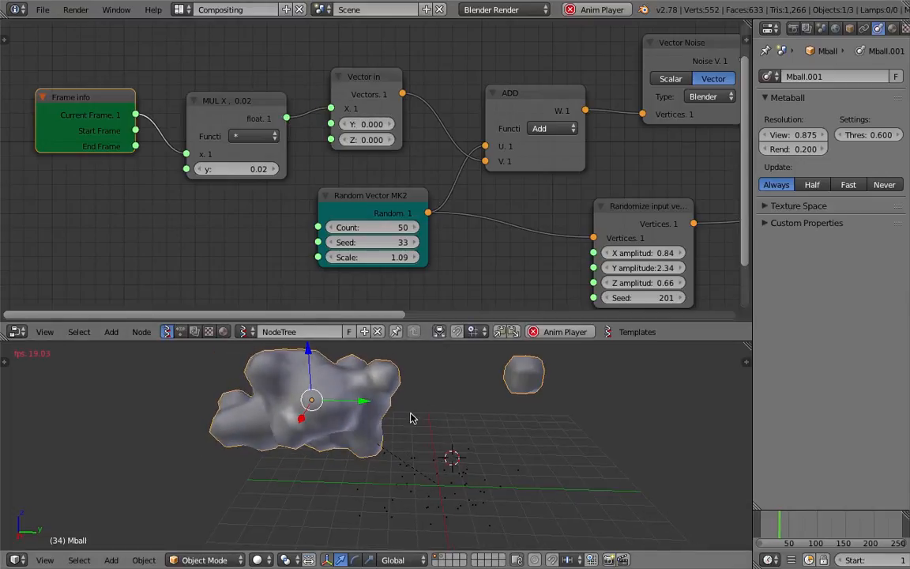
pyautogui.rightClick(368, 392)
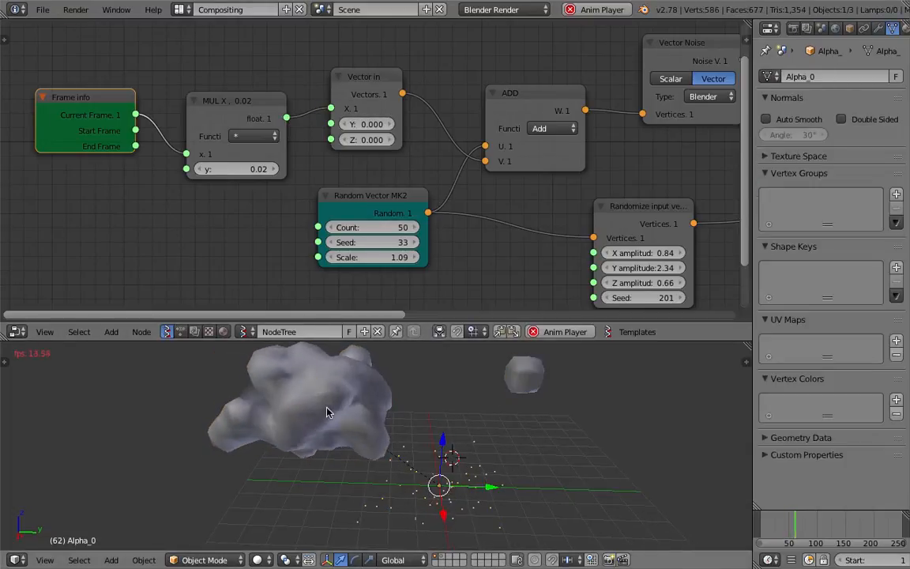
pyautogui.rightClick(327, 412)
pyautogui.hotkey('ctrl', 's')
pyautogui.click(345, 421)
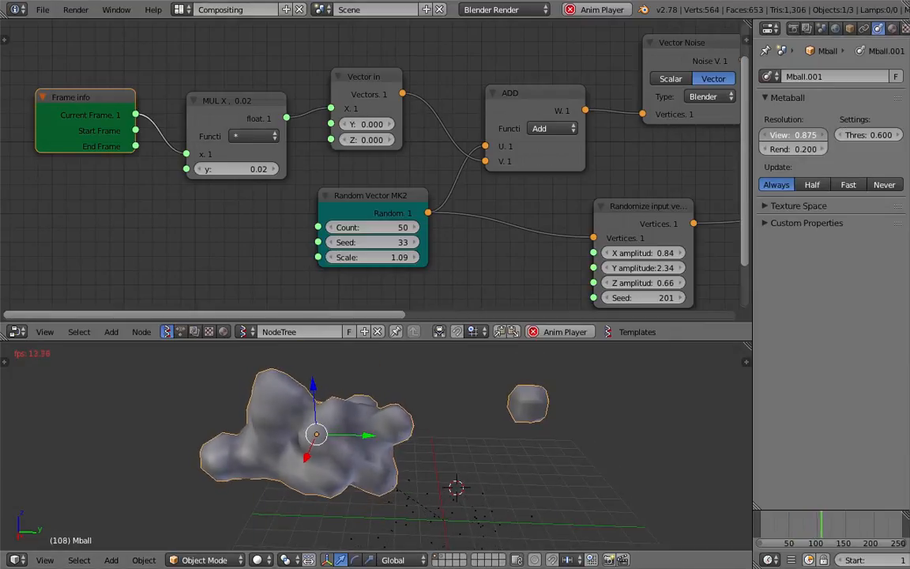
# Set the metaball's View resolution to 0.675
pyautogui.moveTo(793, 135); pyautogui.dragTo(874, 135)
pyautogui.moveTo(793, 135); pyautogui.dragTo(679, 135)
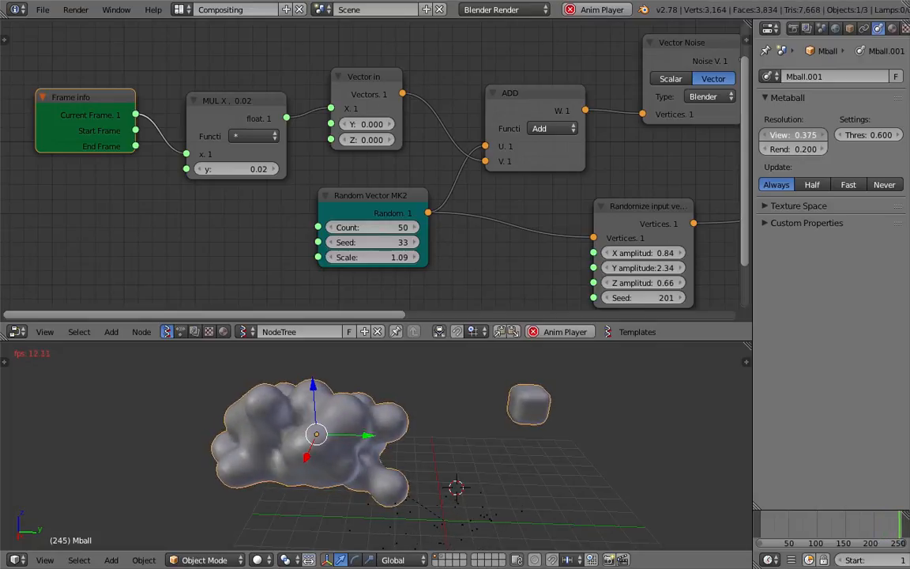
pyautogui.moveTo(684, 135); pyautogui.dragTo(688, 136)
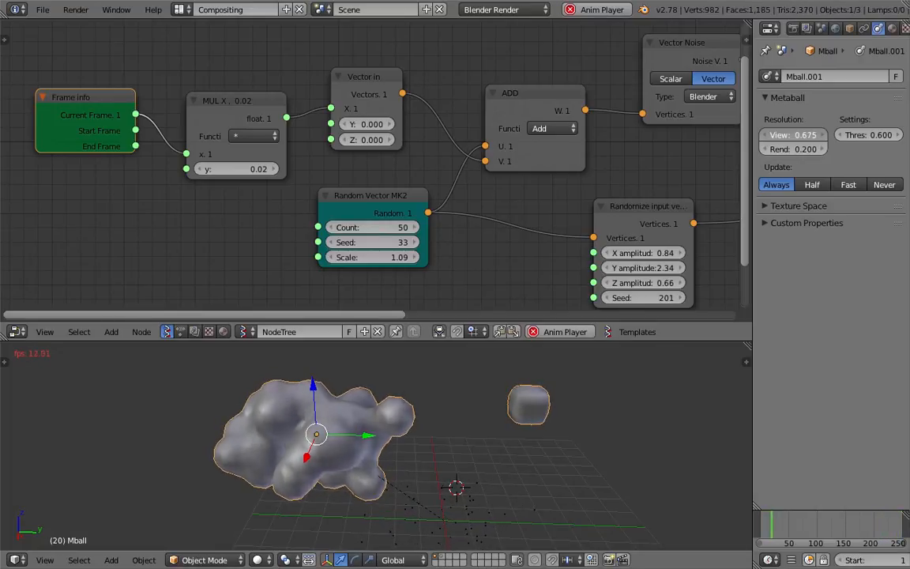
# Select the metaball again and adjust its scale while the animation plays
pyautogui.rightClick(398, 419)
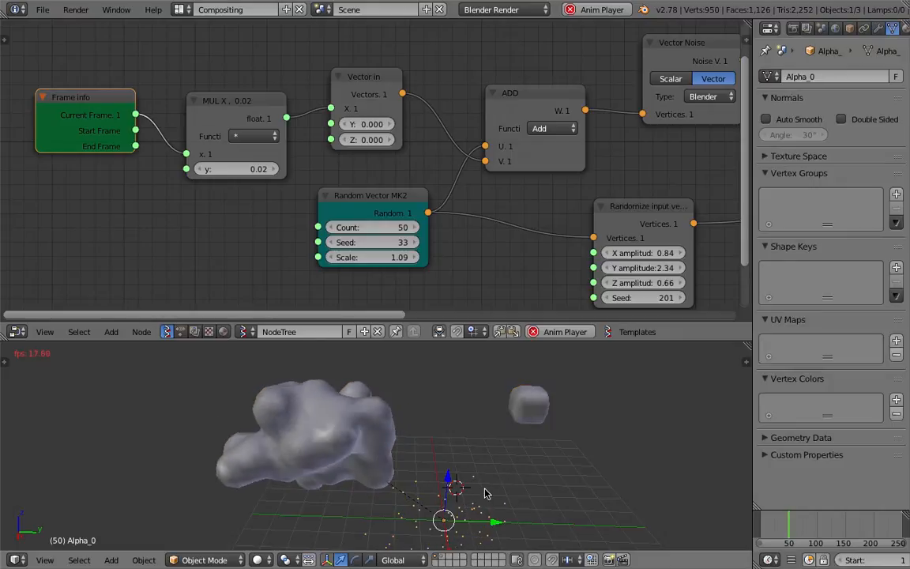
pyautogui.rightClick(371, 431)
pyautogui.press('s')
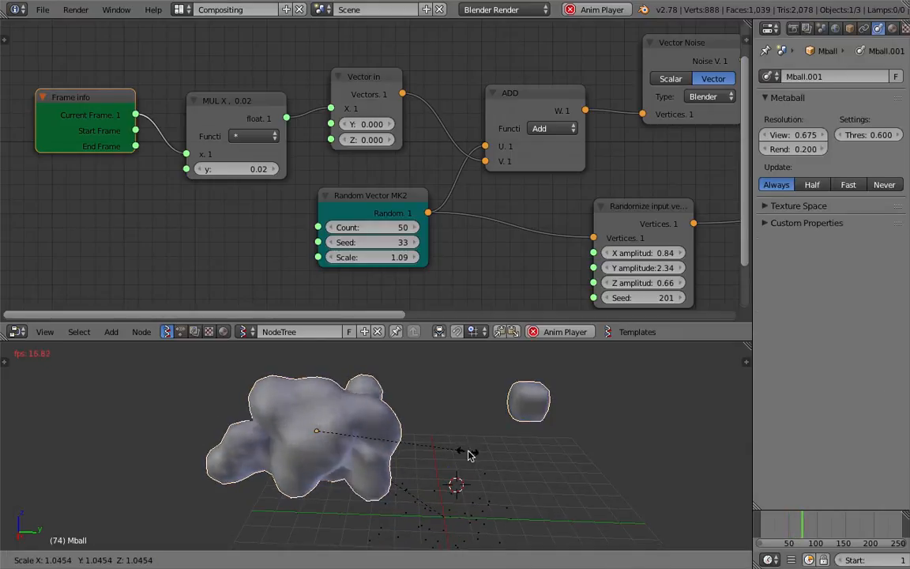
pyautogui.click(416, 427)
pyautogui.press('s')
pyautogui.click(422, 426)
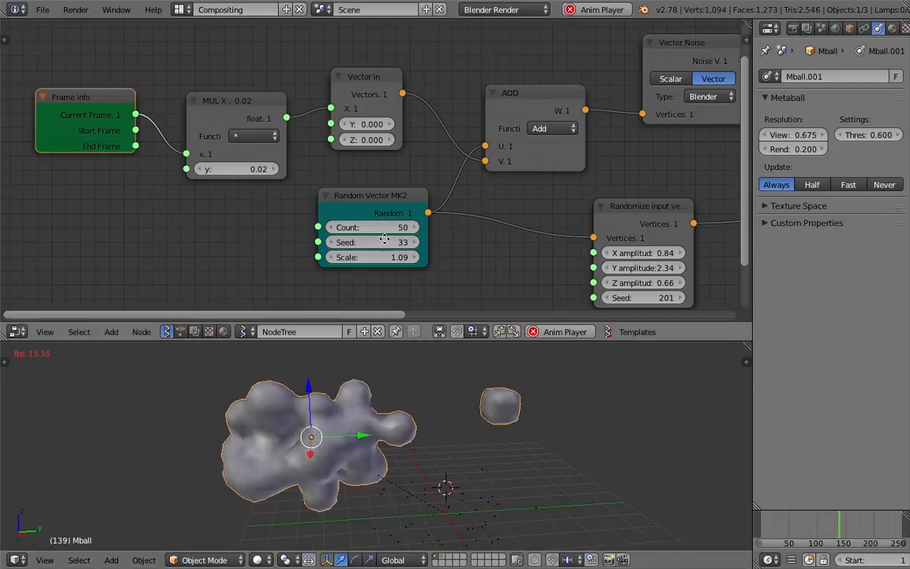
# Set the Random Vector node's Count to 30 and enlarge the 3D view area
pyautogui.moveTo(348, 215); pyautogui.dragTo(324, 192, button='middle')
pyautogui.click(357, 204)
pyautogui.write('30')
pyautogui.press('Return')
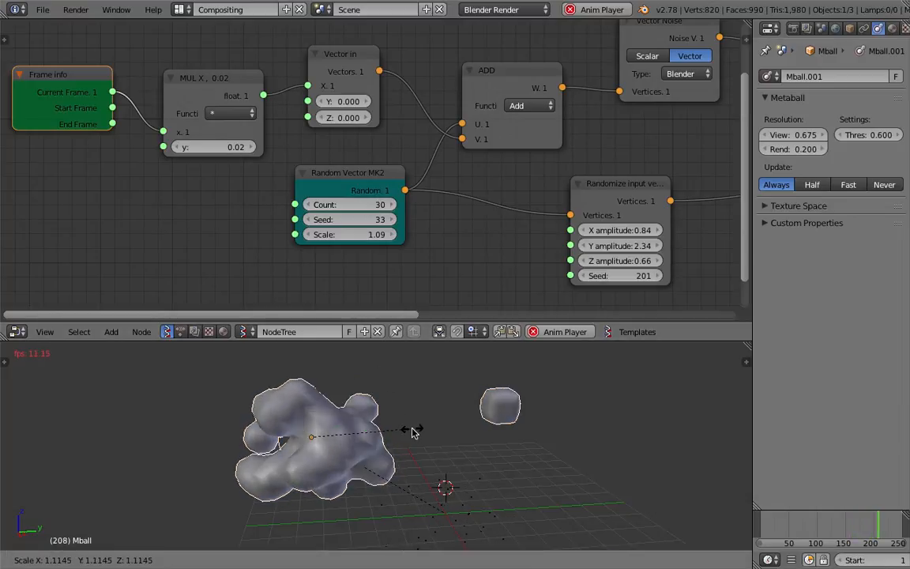
pyautogui.moveTo(498, 338); pyautogui.dragTo(496, 280)
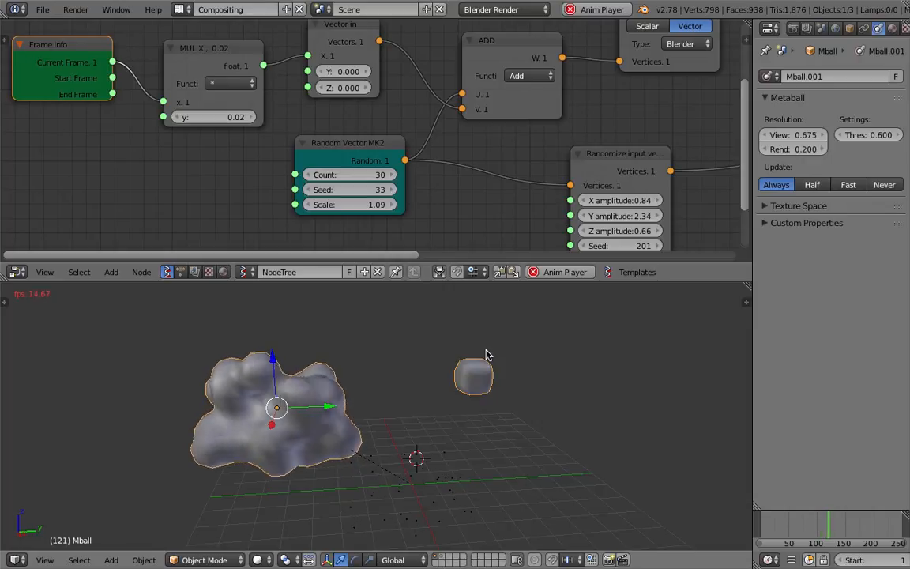
# Save the blend file and store it again with Save As in the Desktop folder
pyautogui.click(42, 10)
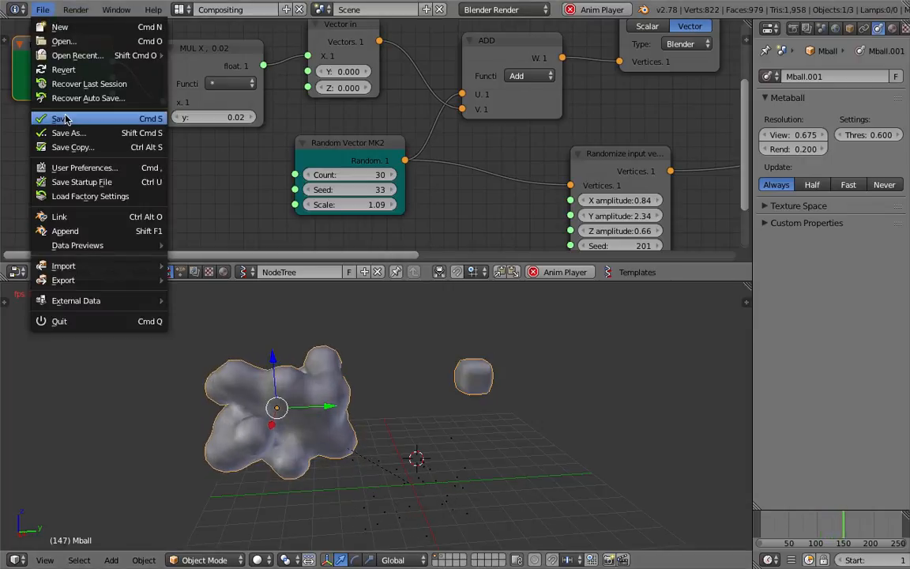
pyautogui.click(65, 118)
pyautogui.click(41, 9)
pyautogui.click(68, 132)
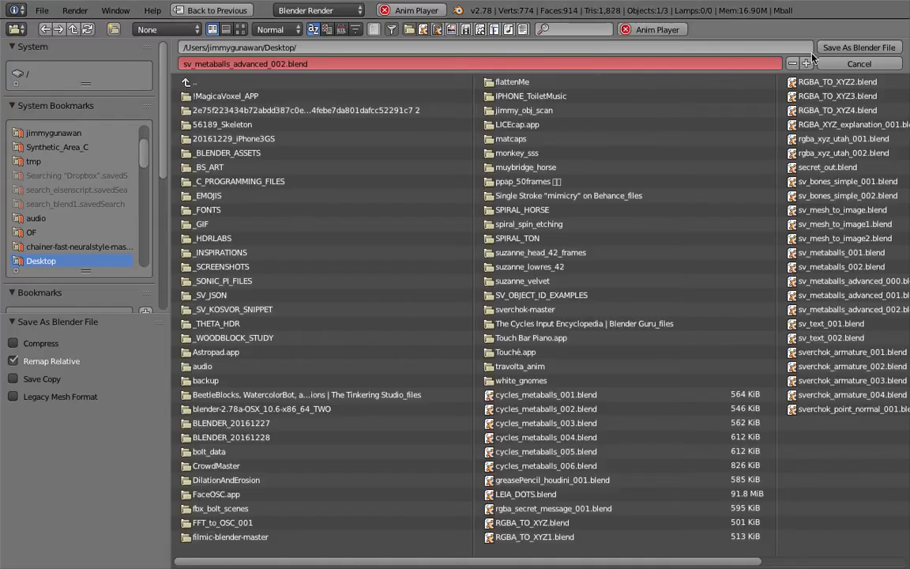
pyautogui.click(822, 49)
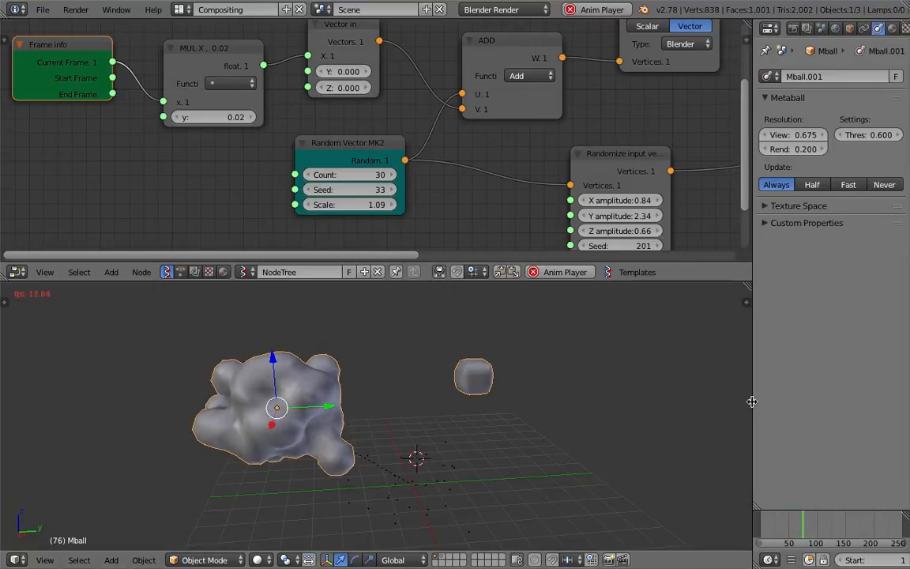
# Widen the Properties editor and stop the animation playback
pyautogui.moveTo(752, 402); pyautogui.dragTo(711, 406)
pyautogui.hotkey('alt', 'a')
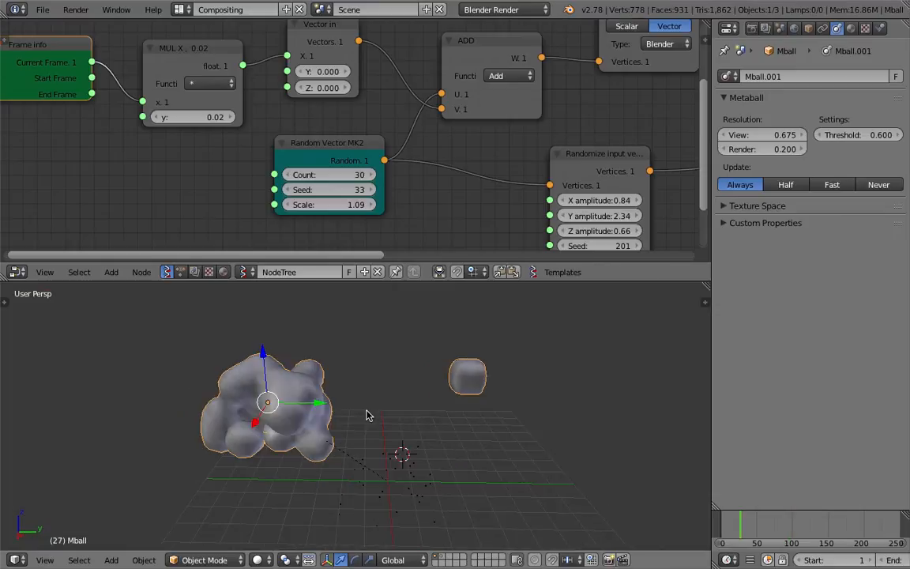
# Move the metaball in the 3D view so the isolated blob sits farther from the duplicated cluster
pyautogui.rightClick(407, 459)
pyautogui.moveTo(314, 447); pyautogui.dragTo(413, 426, button='middle')
pyautogui.rightClick(399, 399)
pyautogui.rightClick(434, 399)
pyautogui.press('g')
pyautogui.click(572, 439)
pyautogui.moveTo(495, 413); pyautogui.dragTo(437, 387, button='middle')
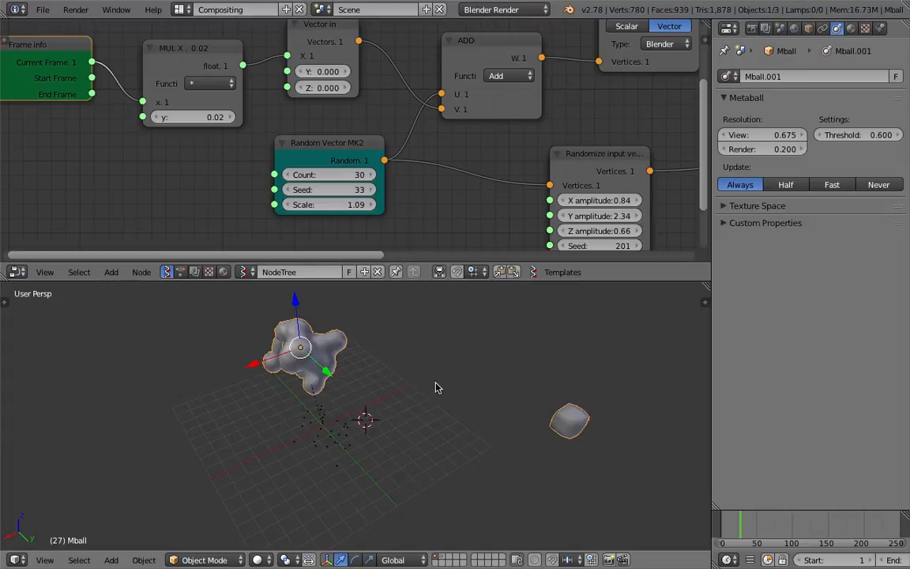
# Select the Alpha_0 point object and save the blend file
pyautogui.rightClick(366, 420)
pyautogui.hotkey('ctrl', 's')
pyautogui.click(368, 421)
# Rename the node tree as sv_point_metaballs and save the blend file
pyautogui.scroll(-5, 431, 239)
pyautogui.moveTo(409, 180); pyautogui.dragTo(316, 182, button='middle')
pyautogui.doubleClick(301, 269)
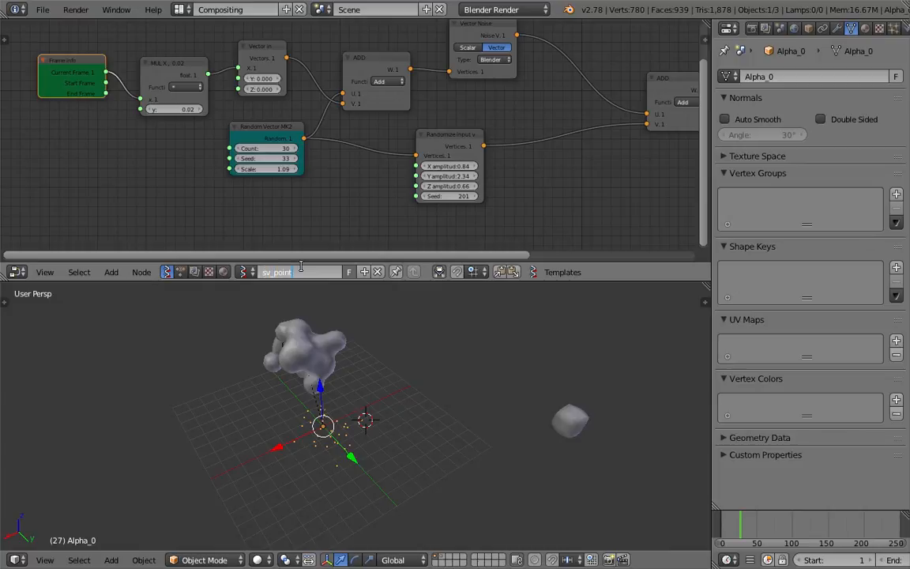
pyautogui.write('sv_point_metaballs')
pyautogui.press('Return')
pyautogui.hotkey('ctrl', 's')
pyautogui.click(302, 269)
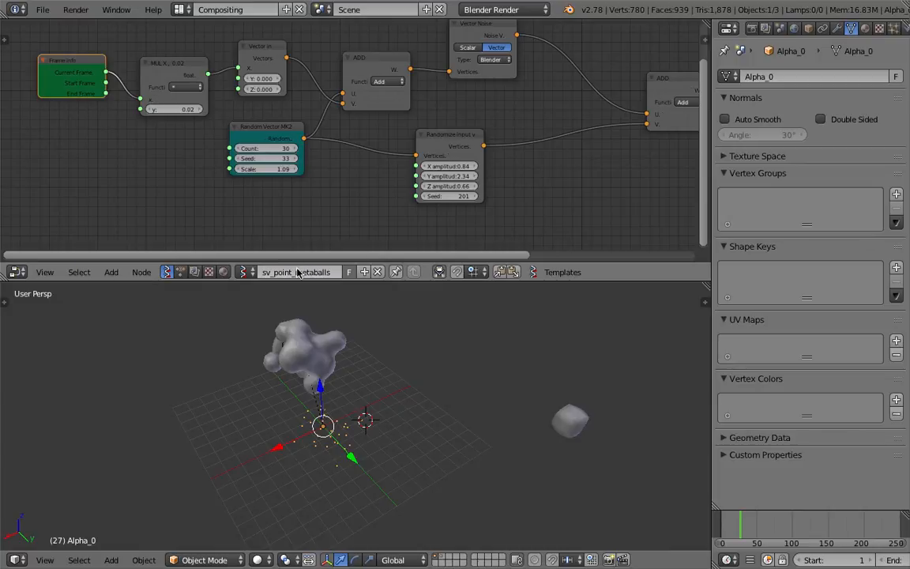
# Create a new node tree, add a Plane node to it and save the blend file
pyautogui.click(364, 272)
pyautogui.hotkey('shift', 'a')
pyautogui.click(271, 88)
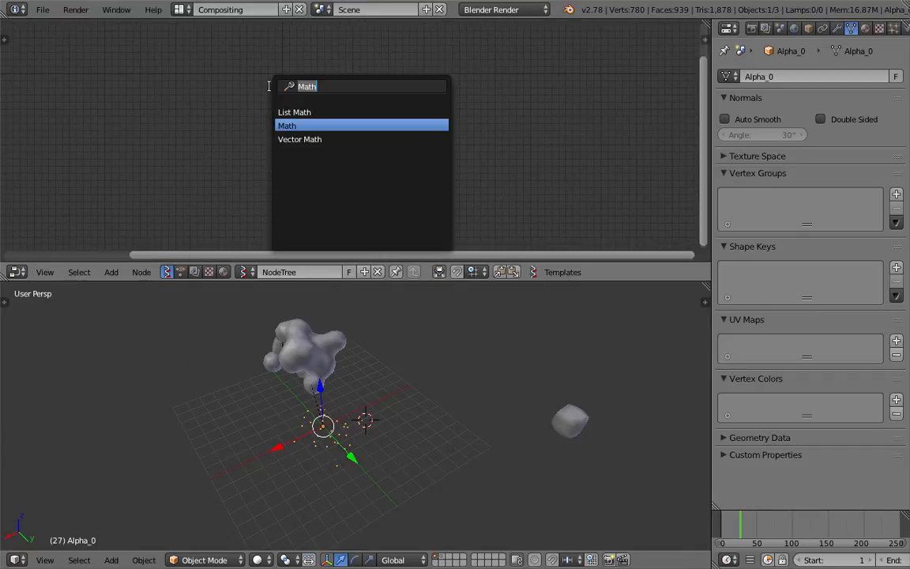
pyautogui.write('plane')
pyautogui.press('Return')
pyautogui.click(269, 87)
pyautogui.hotkey('ctrl', 's')
pyautogui.click(269, 87)
pyautogui.keyDown('ctrl'); pyautogui.moveTo(268, 86); pyautogui.dragTo(295, 98, button='middle'); pyautogui.keyUp('ctrl')
# Add a Viewer Draw node and connect the Plane's Vertices and Polygons to its vertices and edg_pol inputs
pyautogui.hotkey('shift', 'a')
pyautogui.click(378, 93)
pyautogui.write('view')
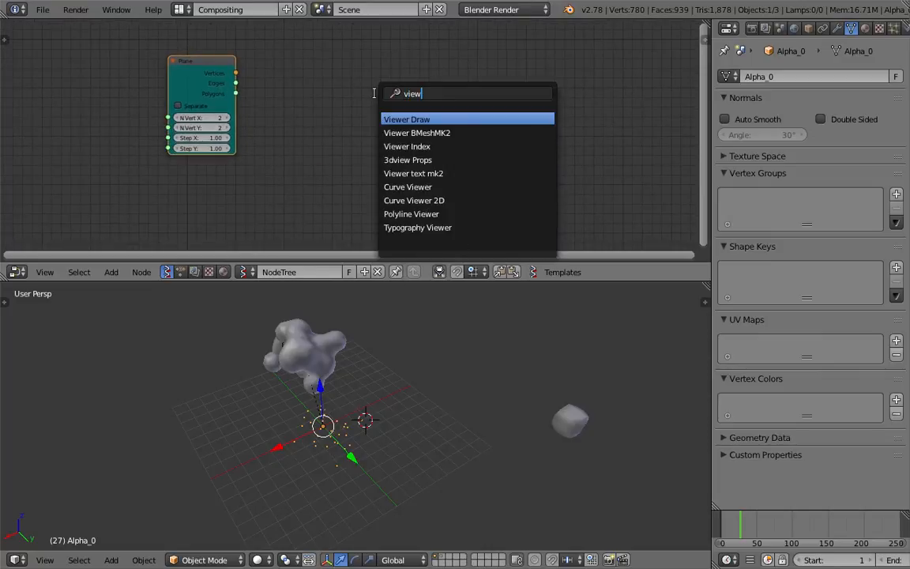
pyautogui.press('Return')
pyautogui.click(353, 69)
pyautogui.moveTo(235, 71); pyautogui.dragTo(353, 138)
pyautogui.moveTo(236, 93); pyautogui.dragTo(352, 149)
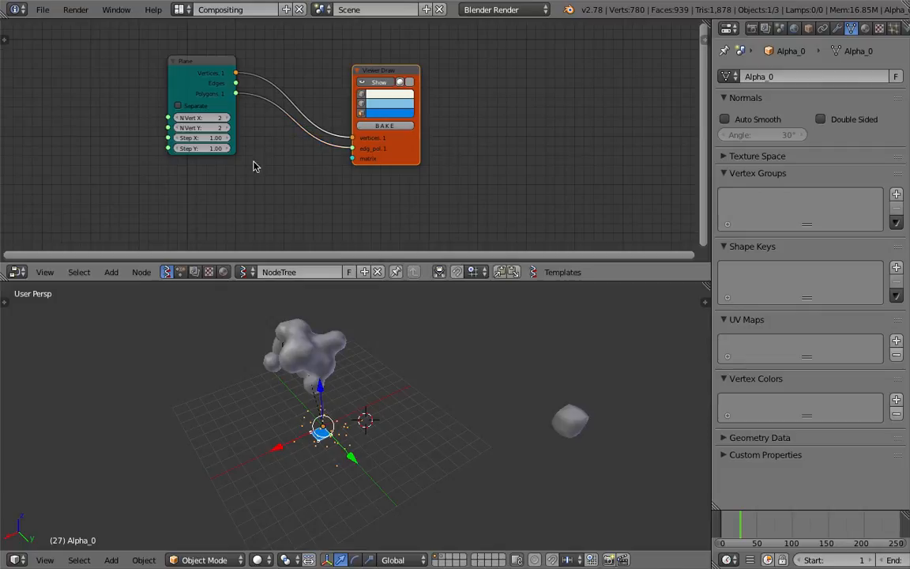
# Set the Plane node's Step X to 1.90 and Step Y to 1.69, and save the blend file
pyautogui.moveTo(391, 392); pyautogui.dragTo(427, 397, button='middle')
pyautogui.scroll(5, 426, 397)
pyautogui.keyDown('shift'); pyautogui.moveTo(267, 484); pyautogui.dragTo(354, 450, button='middle'); pyautogui.keyUp('shift')
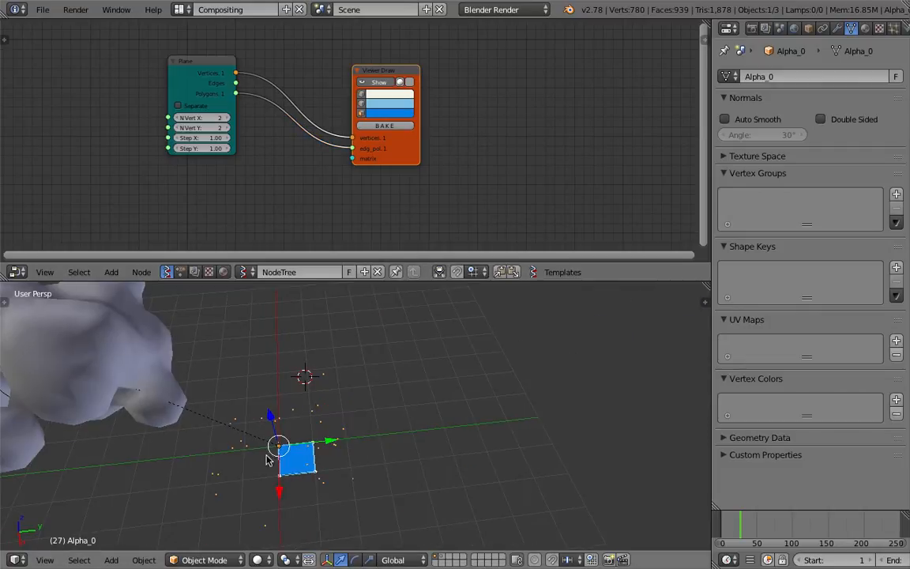
pyautogui.keyDown('shift'); pyautogui.moveTo(267, 461); pyautogui.dragTo(440, 458, button='middle'); pyautogui.keyUp('shift')
pyautogui.moveTo(217, 138); pyautogui.dragTo(249, 139)
pyautogui.moveTo(215, 148); pyautogui.dragTo(254, 148)
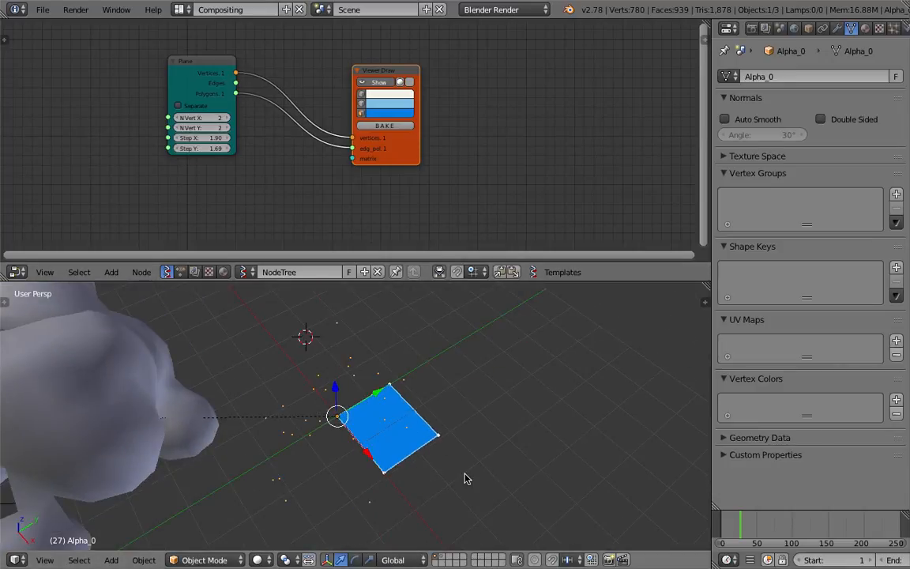
pyautogui.moveTo(466, 477); pyautogui.dragTo(397, 443, button='middle')
pyautogui.hotkey('ctrl', 's')
pyautogui.click(397, 441)
# Spread the Plane and Viewer Draw nodes apart to make room between them
pyautogui.moveTo(393, 150); pyautogui.dragTo(442, 131)
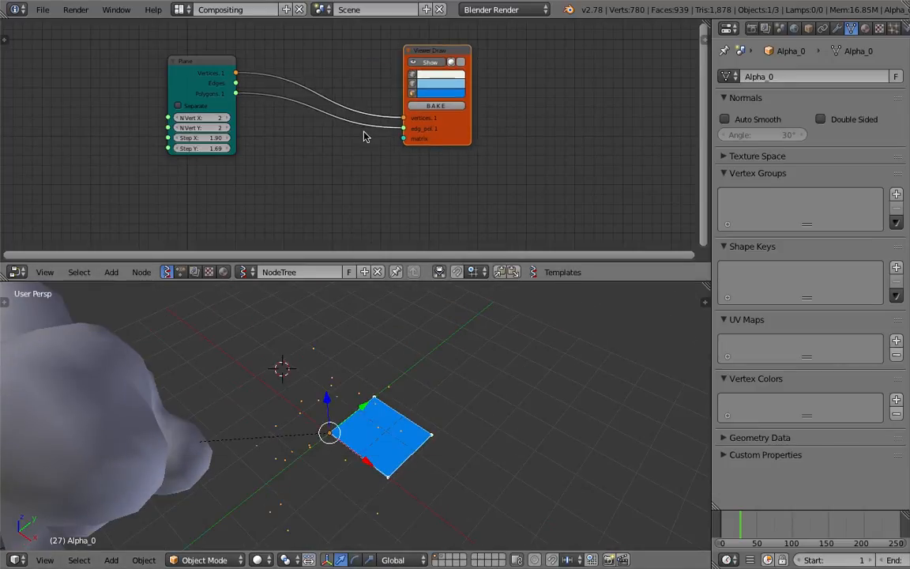
pyautogui.moveTo(220, 104); pyautogui.dragTo(190, 111)
pyautogui.moveTo(412, 144); pyautogui.dragTo(460, 150, button='middle')
pyautogui.scroll(2, 459, 146)
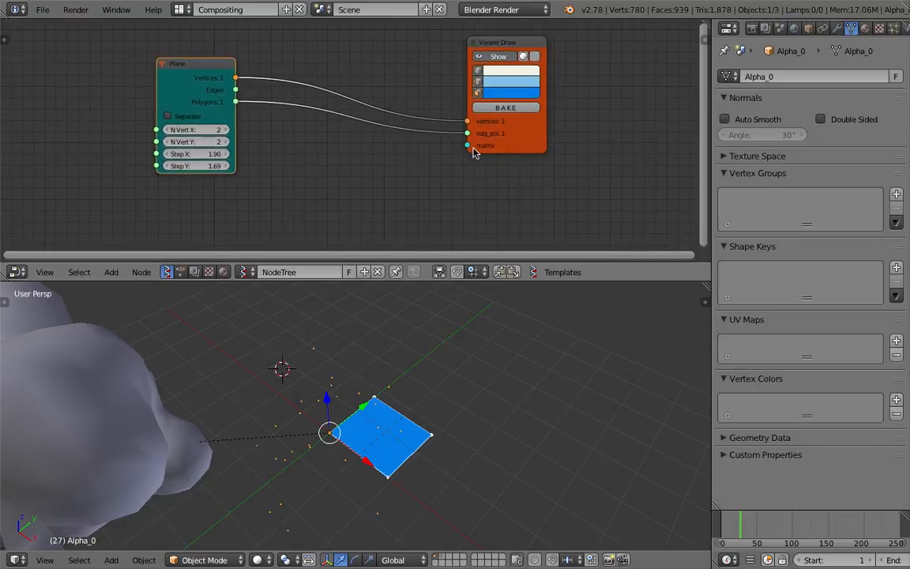
pyautogui.moveTo(513, 134); pyautogui.dragTo(545, 133)
# Add a Polygon Boom node between the Plane and Viewer Draw nodes
pyautogui.moveTo(293, 127); pyautogui.dragTo(291, 115, button='middle')
pyautogui.hotkey('shift', 'a')
pyautogui.click(309, 133)
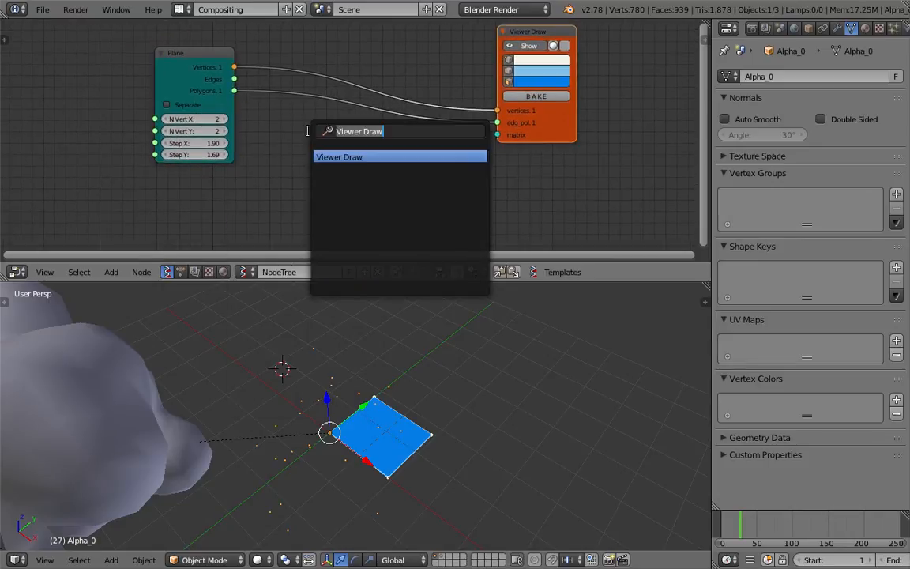
pyautogui.write('poly')
pyautogui.press('Down')
pyautogui.press('Down')
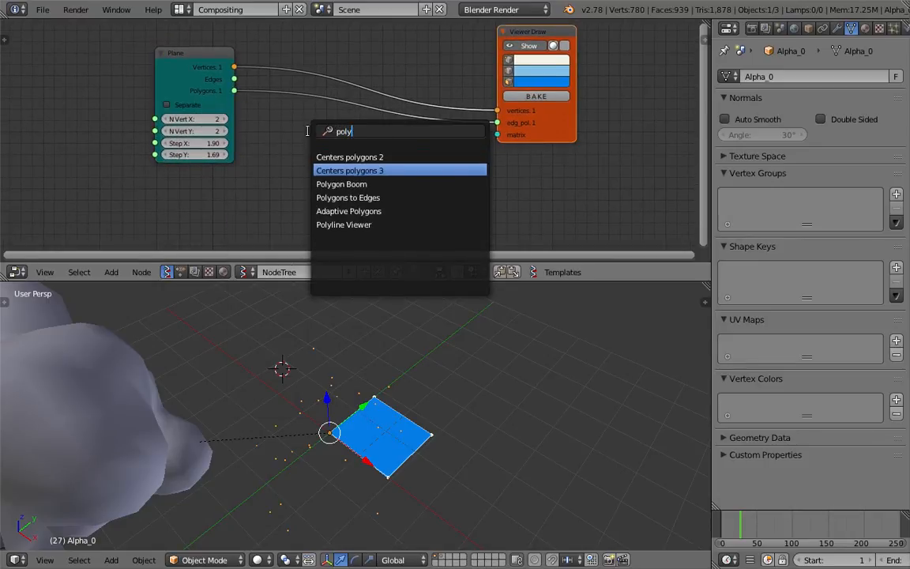
pyautogui.press('Return')
pyautogui.click(309, 135)
# Route the Plane's vertices and polygons through Polygon Boom into Viewer Draw's vertices and edg_pol inputs
pyautogui.moveTo(234, 67); pyautogui.dragTo(309, 180)
pyautogui.moveTo(234, 91); pyautogui.dragTo(309, 192)
pyautogui.moveTo(387, 151); pyautogui.dragTo(452, 141)
pyautogui.moveTo(491, 115); pyautogui.dragTo(497, 110)
pyautogui.moveTo(387, 163)
pyautogui.mouseDown()
pyautogui.moveTo(448, 116)
pyautogui.moveTo(497, 122)
pyautogui.mouseUp()
pyautogui.moveTo(463, 386); pyautogui.dragTo(434, 384, button='middle')
# Rearrange the Plane and Polygon Boom nodes and add a Vector Drop node before Viewer Draw
pyautogui.moveTo(350, 153); pyautogui.dragTo(353, 115)
pyautogui.moveTo(199, 65); pyautogui.dragTo(155, 78)
pyautogui.moveTo(335, 105); pyautogui.dragTo(302, 130)
pyautogui.hotkey('shift', 'a')
pyautogui.click(316, 77)
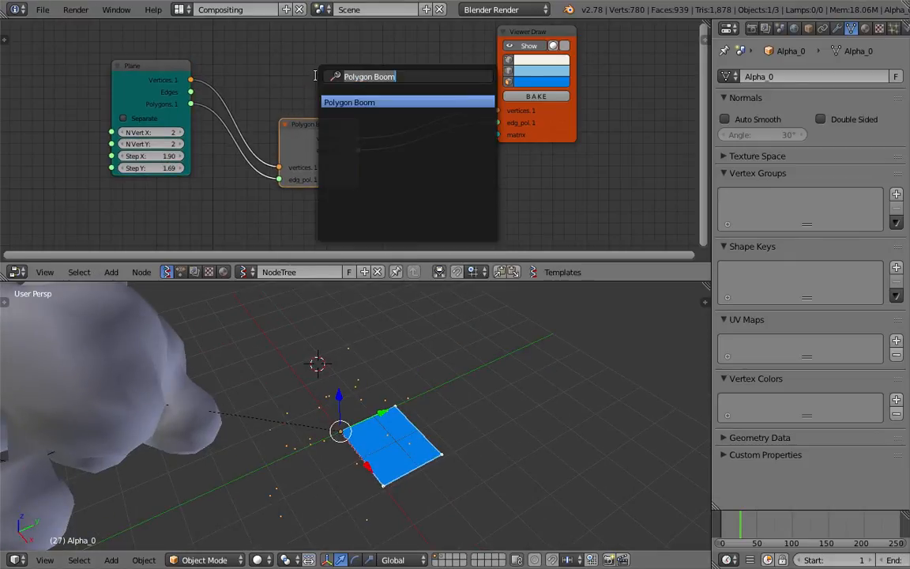
pyautogui.write('vector dr')
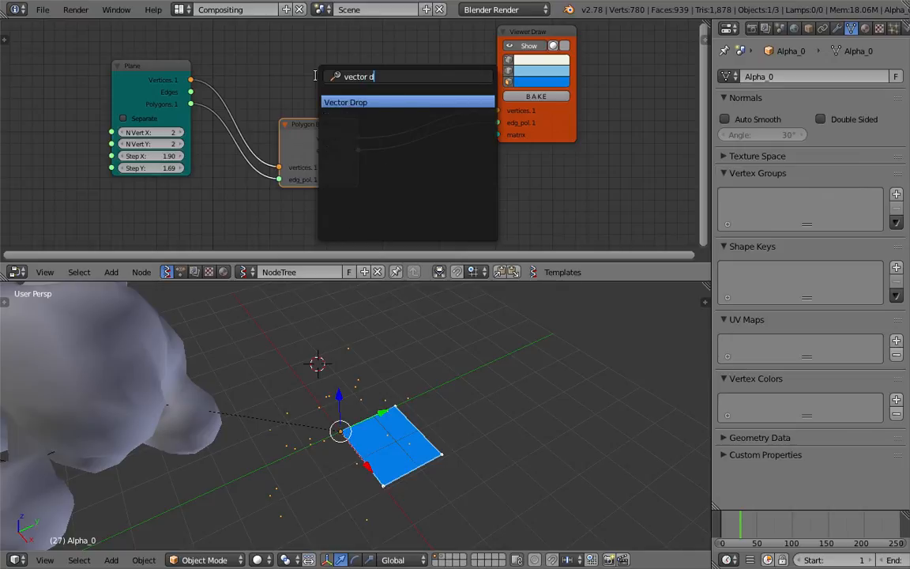
pyautogui.press('Return')
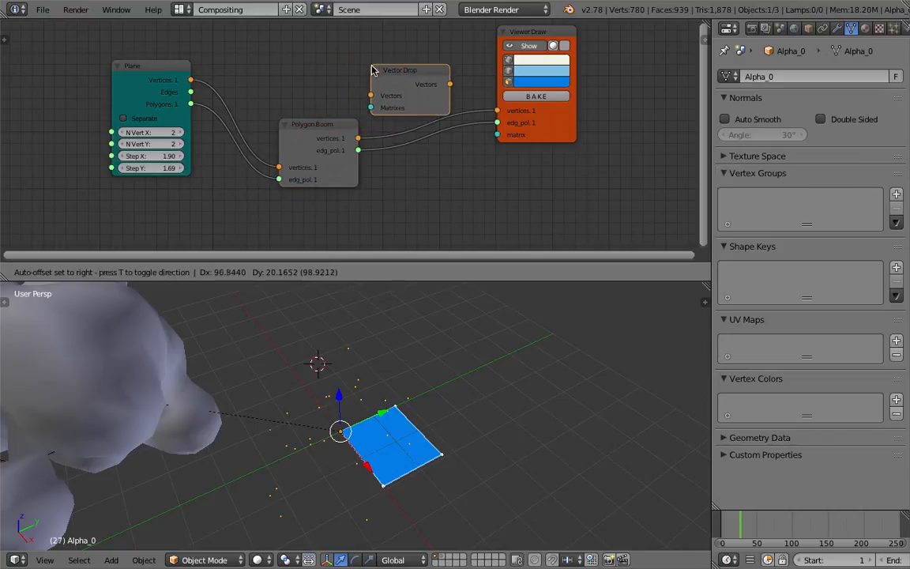
pyautogui.click(408, 79)
# Route the Plane's vertices through Vector Drop into Viewer Draw and spread the surrounding nodes apart
pyautogui.moveTo(190, 80)
pyautogui.mouseDown()
pyautogui.moveTo(370, 90)
pyautogui.moveTo(404, 104)
pyautogui.moveTo(241, 113)
pyautogui.moveTo(314, 96)
pyautogui.mouseUp()
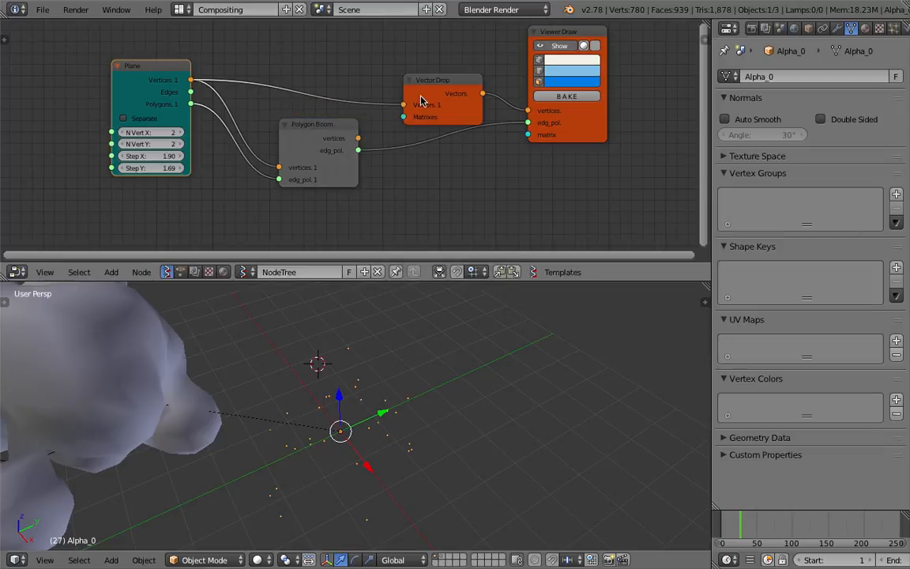
pyautogui.moveTo(431, 83); pyautogui.dragTo(425, 63)
pyautogui.moveTo(580, 118); pyautogui.dragTo(613, 146)
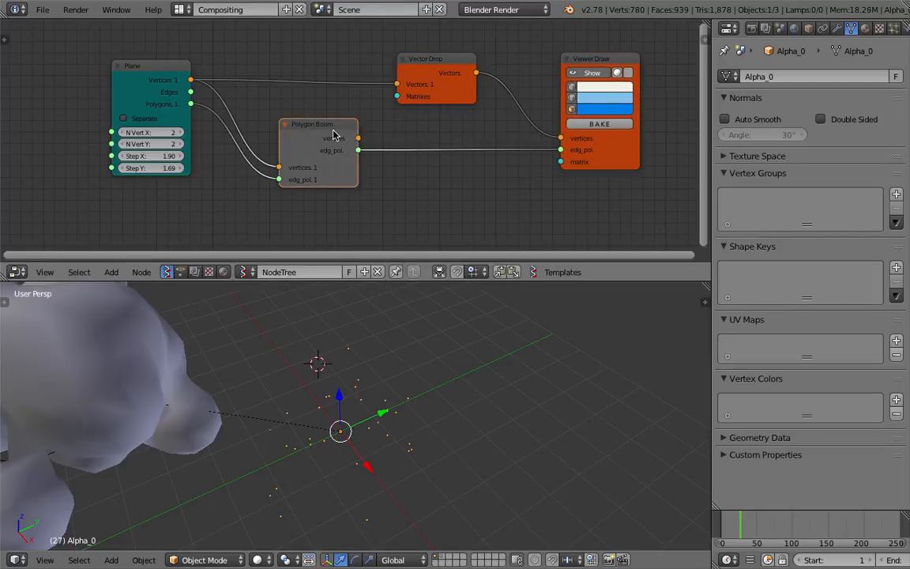
pyautogui.moveTo(346, 137); pyautogui.dragTo(312, 141)
# Add a Matrix In node below the Vector Drop node
pyautogui.hotkey('shift', 'a')
pyautogui.click(396, 185)
pyautogui.write('at')
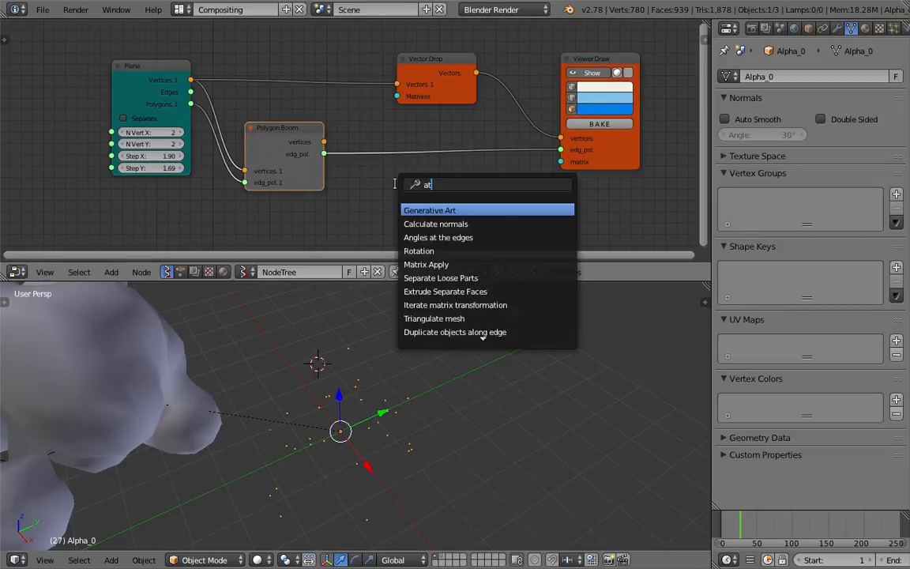
pyautogui.press('BackSpace')
pyautogui.press('BackSpace')
pyautogui.write('matrix i')
pyautogui.press('Return')
pyautogui.click(396, 183)
# Connect Matrix In to Vector Drop's Matrixes and Polygon Boom's vertices to its Vectors, and save the blend file
pyautogui.moveTo(476, 204); pyautogui.dragTo(397, 96)
pyautogui.moveTo(377, 142); pyautogui.dragTo(416, 103, button='middle')
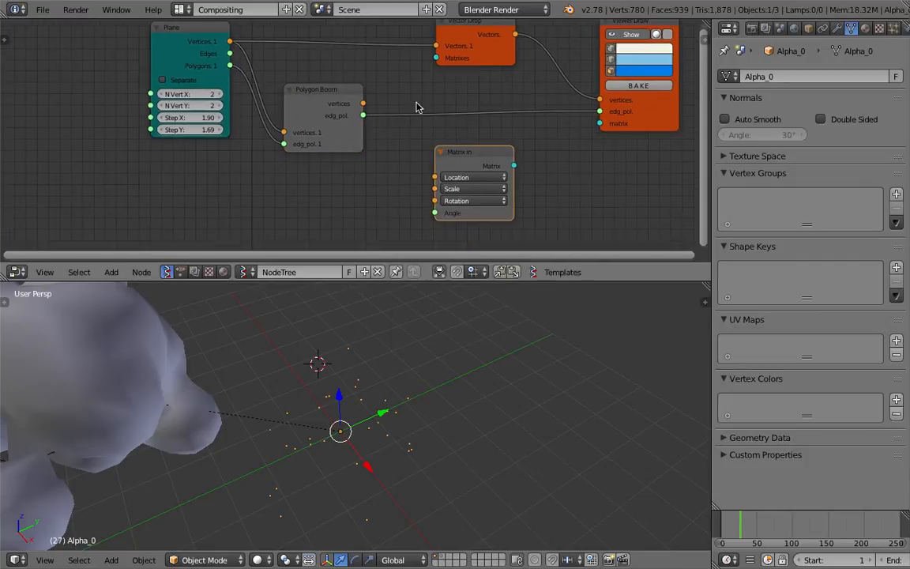
pyautogui.moveTo(440, 65); pyautogui.dragTo(423, 161)
pyautogui.moveTo(402, 129); pyautogui.dragTo(400, 166, button='middle')
pyautogui.moveTo(361, 140); pyautogui.dragTo(434, 82)
pyautogui.moveTo(411, 332); pyautogui.dragTo(349, 402, button='middle')
pyautogui.hotkey('ctrl', 's')
# Tidy the layout of the Plane, Polygon Boom and Matrix In nodes and save the blend file
pyautogui.moveTo(314, 133); pyautogui.dragTo(297, 49)
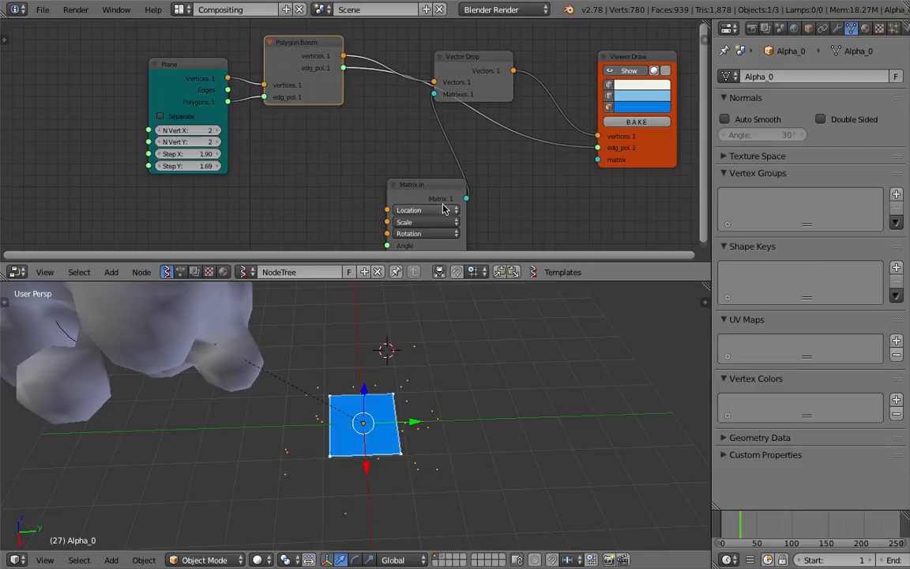
pyautogui.moveTo(415, 189); pyautogui.dragTo(363, 115)
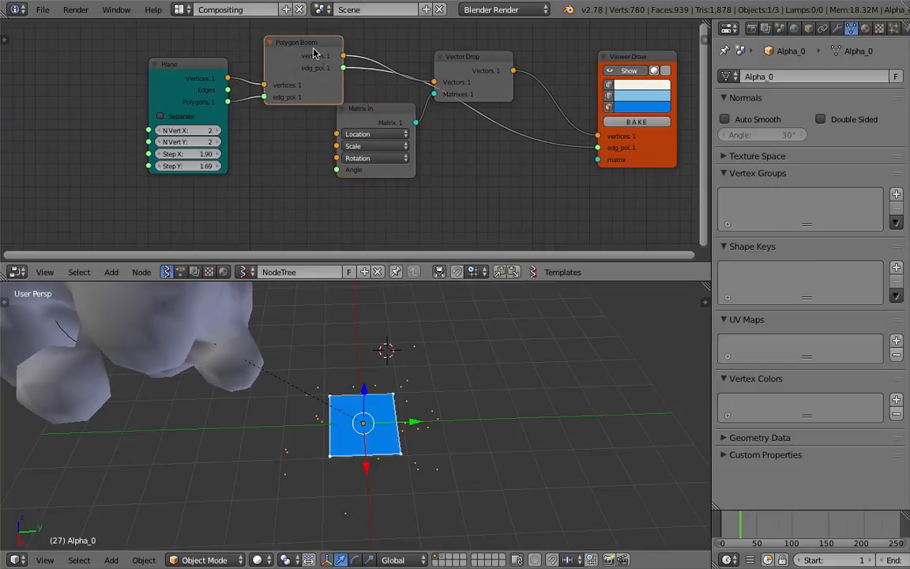
pyautogui.moveTo(314, 48); pyautogui.dragTo(298, 76)
pyautogui.moveTo(189, 65); pyautogui.dragTo(150, 67)
pyautogui.hotkey('ctrl', 's')
pyautogui.click(168, 69)
pyautogui.moveTo(159, 138)
pyautogui.mouseDown()
pyautogui.moveTo(198, 137)
pyautogui.moveTo(161, 136)
pyautogui.mouseUp()
pyautogui.moveTo(154, 66); pyautogui.dragTo(78, 56)
pyautogui.moveTo(269, 82); pyautogui.dragTo(227, 71)
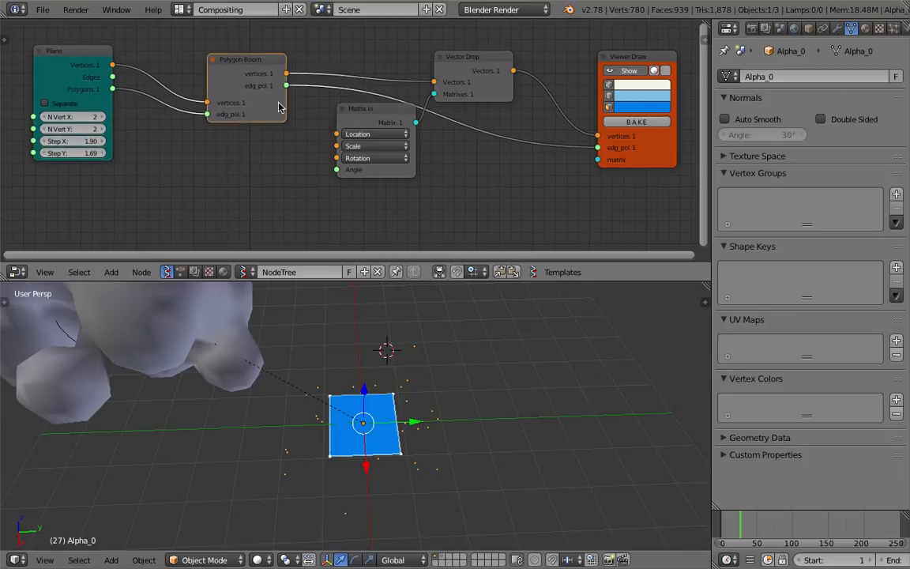
pyautogui.moveTo(360, 111); pyautogui.dragTo(308, 142)
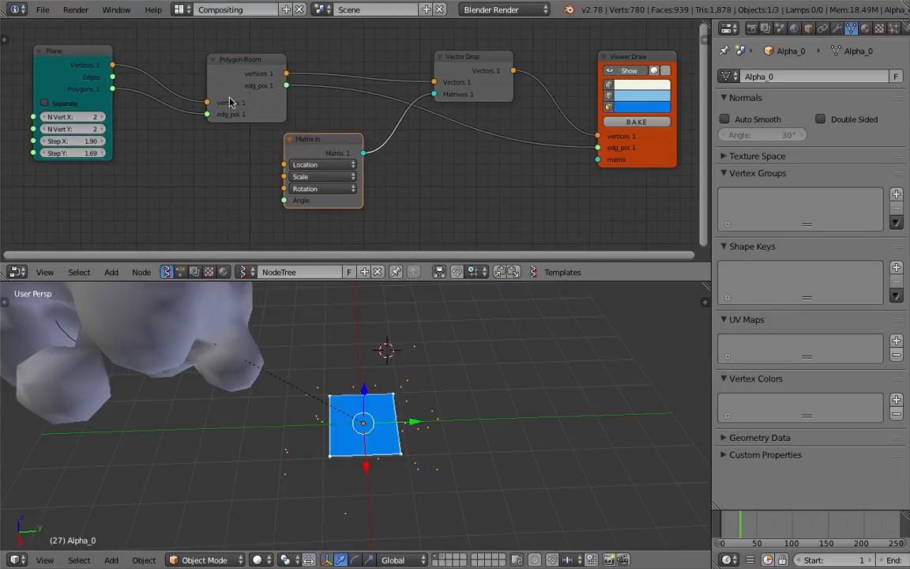
# Set the Plane node to 2 by 2 vertices with Step X 0.53 and Step Y 0.50
pyautogui.moveTo(480, 386); pyautogui.dragTo(454, 401, button='middle')
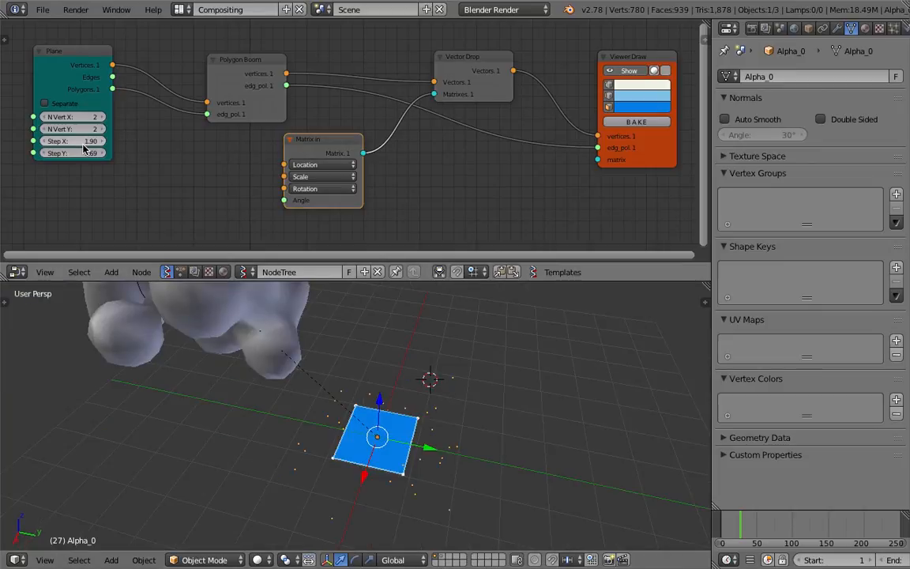
pyautogui.moveTo(79, 140); pyautogui.dragTo(112, 141)
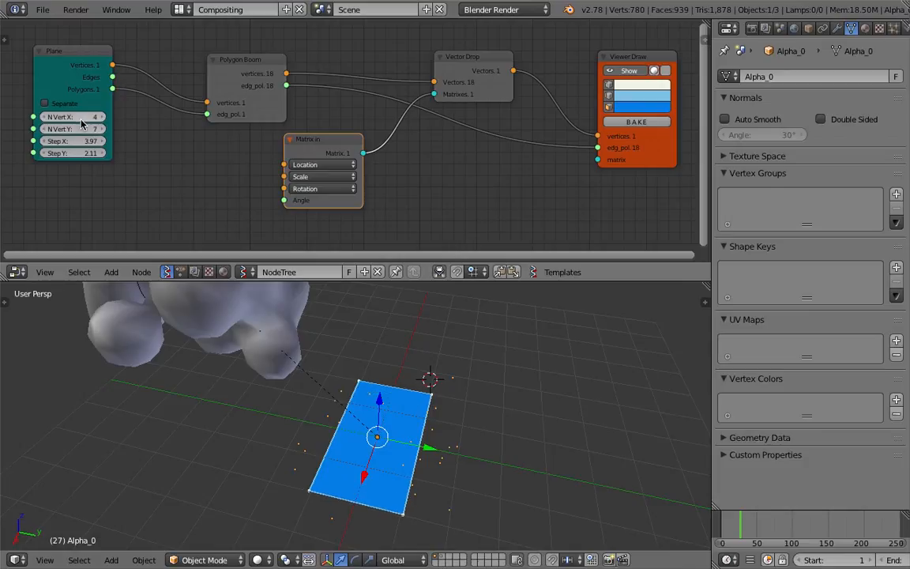
pyautogui.moveTo(90, 141)
pyautogui.mouseDown()
pyautogui.moveTo(90, 152)
pyautogui.moveTo(105, 152)
pyautogui.moveTo(57, 152)
pyautogui.moveTo(101, 153)
pyautogui.mouseUp()
pyautogui.write('2')
pyautogui.press('Return')
pyautogui.moveTo(492, 442); pyautogui.dragTo(448, 435, button='middle')
pyautogui.moveTo(79, 141); pyautogui.dragTo(52, 153)
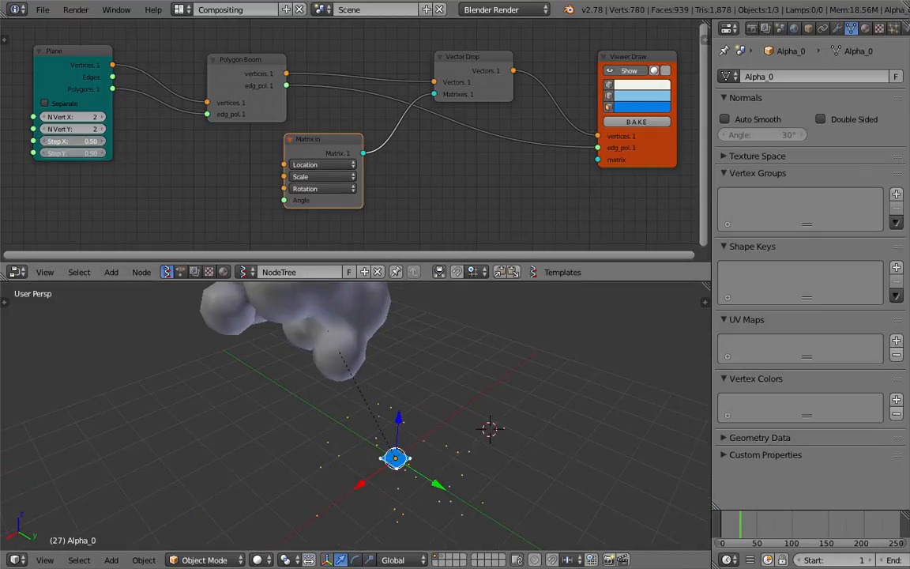
pyautogui.moveTo(166, 170); pyautogui.dragTo(173, 144, button='middle')
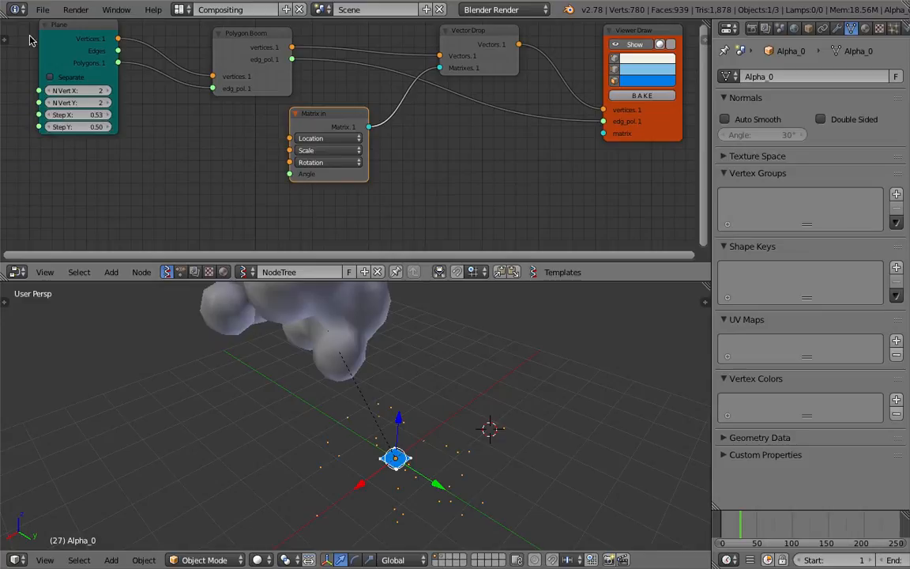
pyautogui.click(43, 9)
pyautogui.click(63, 131)
pyautogui.click(808, 61)
pyautogui.click(825, 46)
# Move the Polygon Boom, Matrix In and Vector Drop nodes close together
pyautogui.moveTo(345, 109); pyautogui.dragTo(342, 147, button='middle')
pyautogui.moveTo(251, 74); pyautogui.dragTo(232, 54)
pyautogui.click(317, 150)
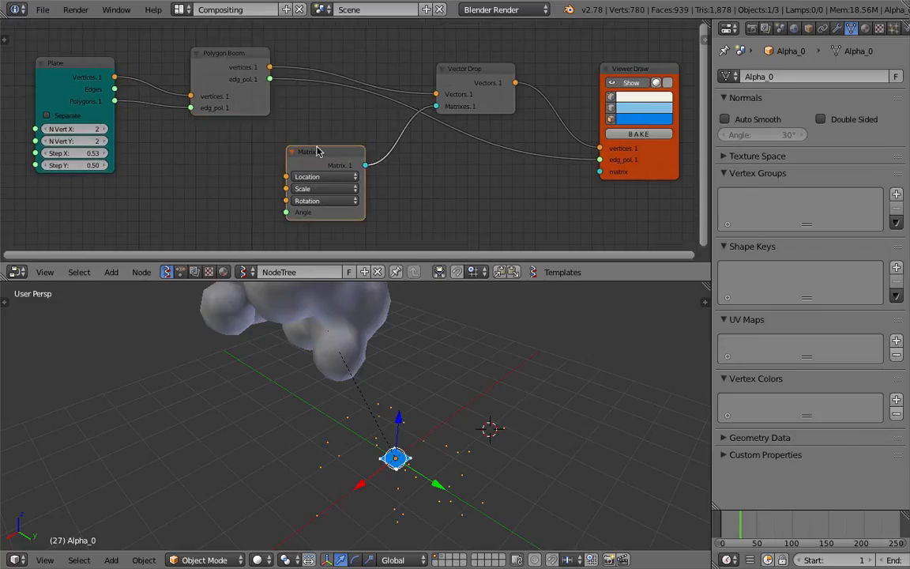
pyautogui.moveTo(317, 148); pyautogui.dragTo(263, 129)
pyautogui.moveTo(450, 68); pyautogui.dragTo(327, 69)
# Enclose the Polygon Boom, Matrix In and Vector Drop nodes in a frame
pyautogui.click(245, 58)
pyautogui.keyDown('shift'); pyautogui.click(268, 134); pyautogui.keyUp('shift')
pyautogui.keyDown('shift'); pyautogui.click(361, 75); pyautogui.keyUp('shift')
pyautogui.hotkey('ctrl', 'j')
pyautogui.scroll(-2, 520, 197)
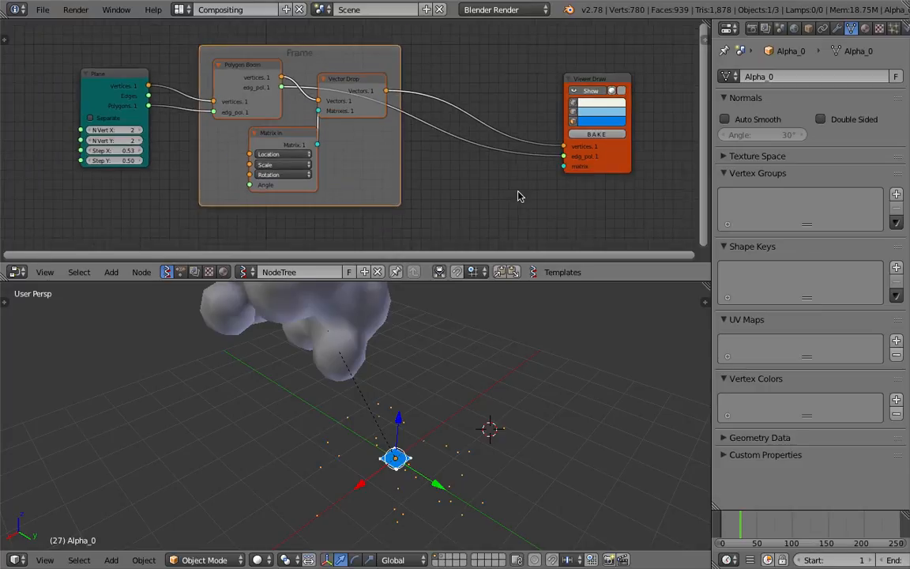
# Reposition Viewer Draw, then add a second Matrix In node and connect it to Viewer Draw's matrix input
pyautogui.moveTo(520, 197); pyautogui.dragTo(526, 162, button='middle')
pyautogui.moveTo(626, 128); pyautogui.dragTo(639, 155)
pyautogui.moveTo(468, 192); pyautogui.dragTo(470, 147, button='middle')
pyautogui.hotkey('shift', 'a')
pyautogui.click(469, 148)
pyautogui.write('m')
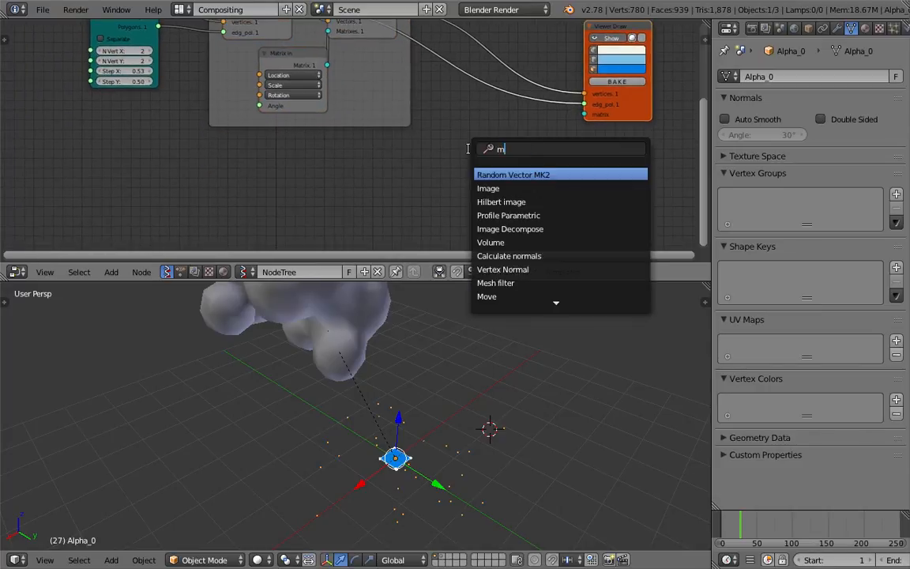
pyautogui.write('atrix in')
pyautogui.press('Return')
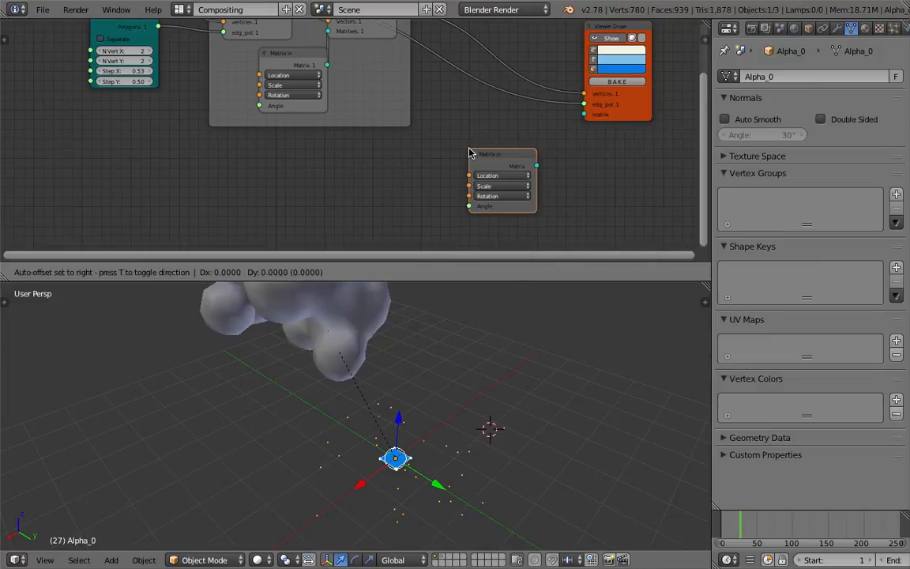
pyautogui.click(455, 145)
pyautogui.moveTo(498, 155); pyautogui.dragTo(584, 115)
# Add a second Plane node beside the new Matrix In node
pyautogui.moveTo(209, 190); pyautogui.dragTo(236, 160, button='middle')
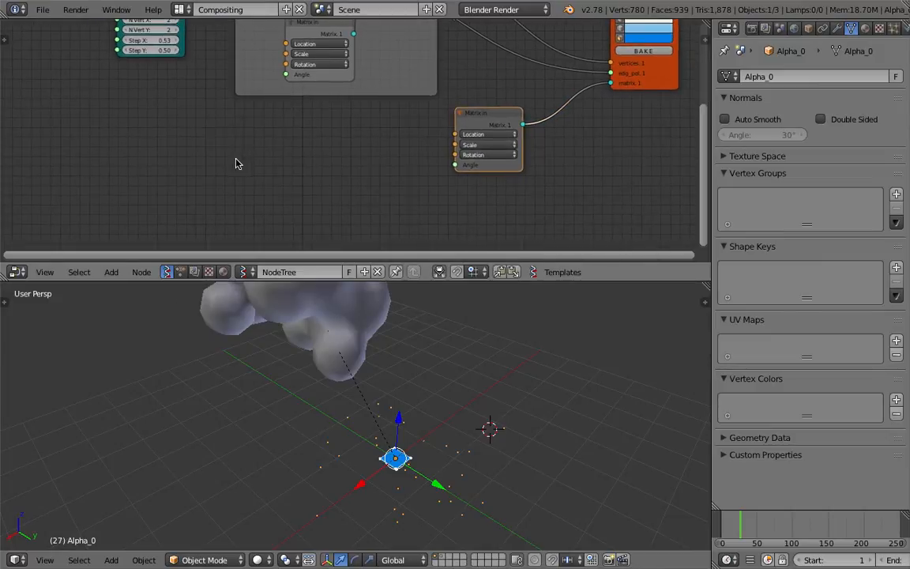
pyautogui.hotkey('shift', 'a')
pyautogui.click(235, 160)
pyautogui.write('pla')
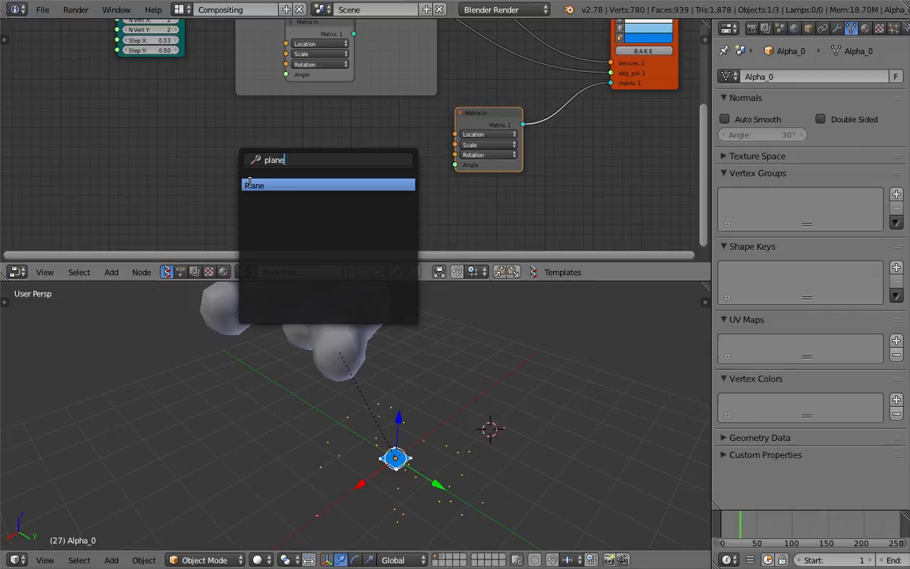
pyautogui.write('ne')
pyautogui.click(249, 184)
pyautogui.click(347, 132)
# Connect the second Plane's vertices to Matrix In's Location, set it to 8 by 8 vertices with 1.39 steps, and save
pyautogui.moveTo(417, 146); pyautogui.dragTo(455, 135)
pyautogui.moveTo(398, 220); pyautogui.dragTo(422, 201)
pyautogui.moveTo(395, 355); pyautogui.dragTo(462, 417, button='middle')
pyautogui.scroll(-3, 461, 416)
pyautogui.hotkey('ctrl', 's')
pyautogui.click(464, 414)
# Enlarge the node editor, move the first Plane node lower beside the frame, and save the blend file
pyautogui.moveTo(298, 119); pyautogui.dragTo(305, 171, button='middle')
pyautogui.moveTo(366, 281); pyautogui.dragTo(369, 305)
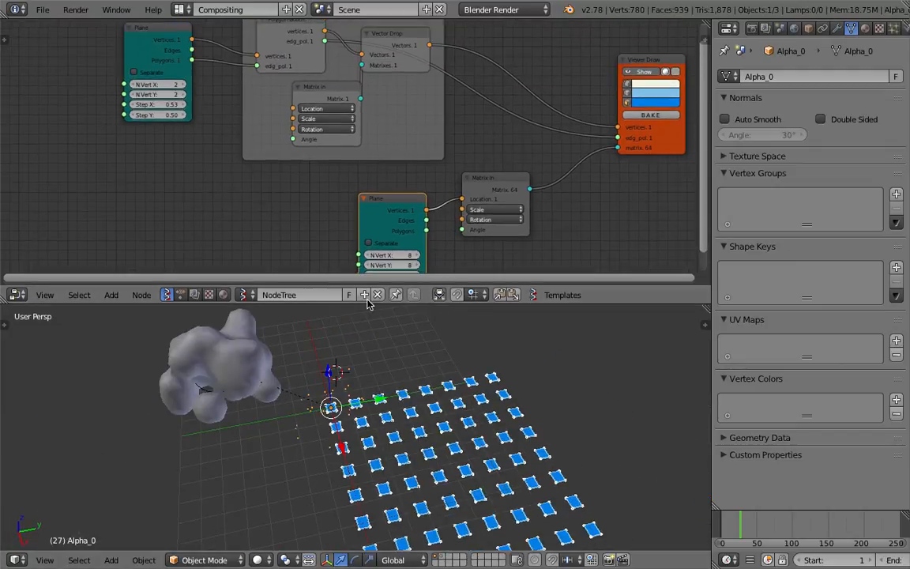
pyautogui.scroll(-2, 311, 197)
pyautogui.scroll(1, 250, 152)
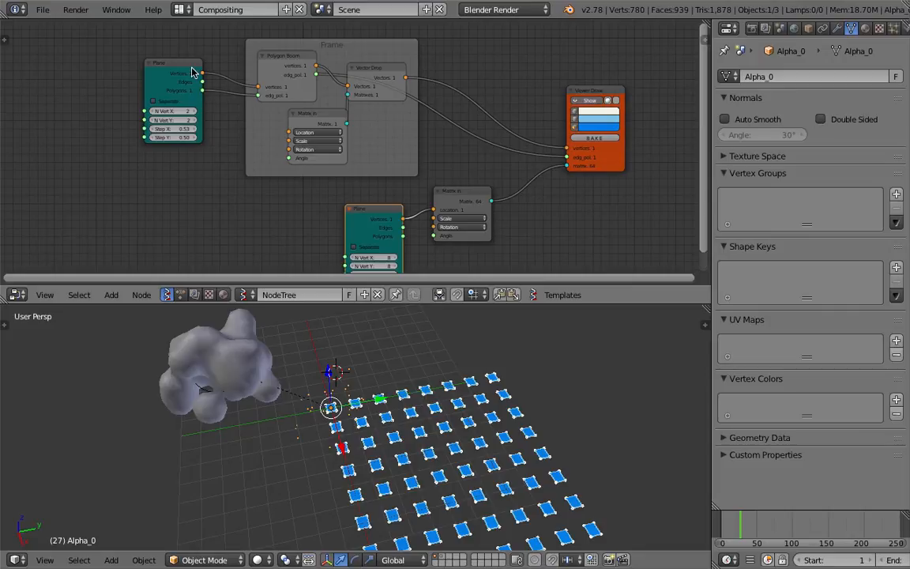
pyautogui.moveTo(192, 72); pyautogui.dragTo(185, 138)
pyautogui.hotkey('ctrl', 's')
pyautogui.click(183, 138)
pyautogui.moveTo(288, 126); pyautogui.dragTo(253, 99, button='middle')
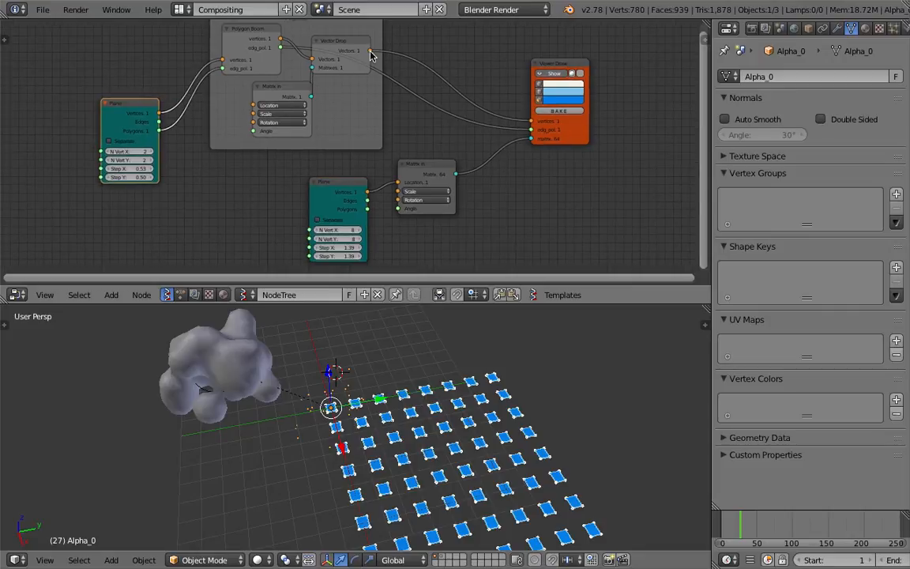
# Move the second Plane node away from Matrix In, set its Step X and Step Y to 1.03, and save
pyautogui.moveTo(366, 141); pyautogui.dragTo(354, 71, button='middle')
pyautogui.moveTo(438, 357); pyautogui.dragTo(448, 394, button='middle')
pyautogui.keyDown('shift'); pyautogui.moveTo(464, 451); pyautogui.dragTo(395, 399, button='middle'); pyautogui.keyUp('shift')
pyautogui.hotkey('ctrl', 's')
pyautogui.click(395, 399)
pyautogui.scroll(4, 308, 155)
pyautogui.moveTo(308, 115); pyautogui.dragTo(191, 78)
pyautogui.hotkey('ctrl', 's')
pyautogui.click(317, 176)
pyautogui.moveTo(207, 154); pyautogui.dragTo(178, 165)
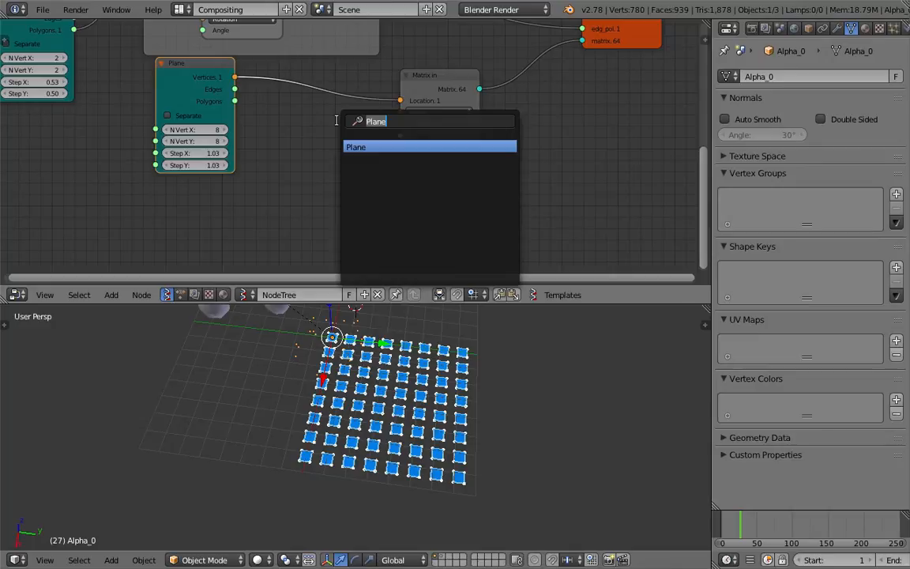
# Add a Random node between the second Plane node and Matrix In
pyautogui.write('m')
pyautogui.write('and')
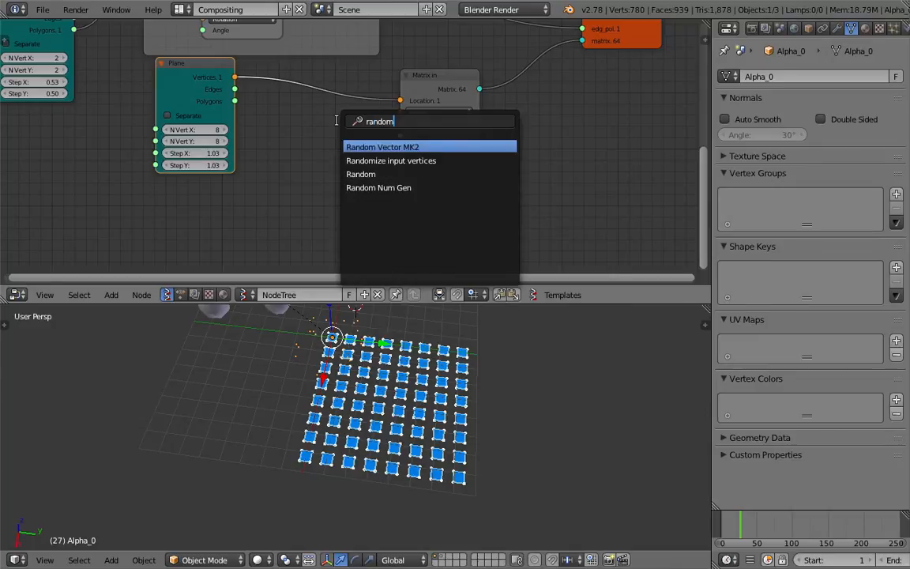
pyautogui.press('Down')
pyautogui.press('Down')
pyautogui.press('Return')
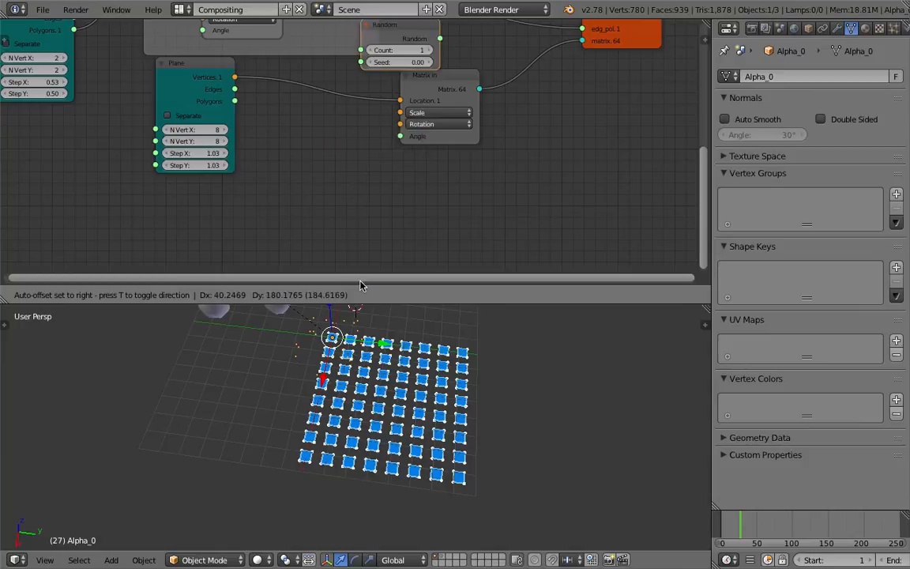
pyautogui.click(298, 139)
# Move Matrix In farther from the second Plane node and replace the Random node with a Random Num Gen node
pyautogui.moveTo(411, 76); pyautogui.dragTo(519, 85)
pyautogui.scroll(2, 381, 160)
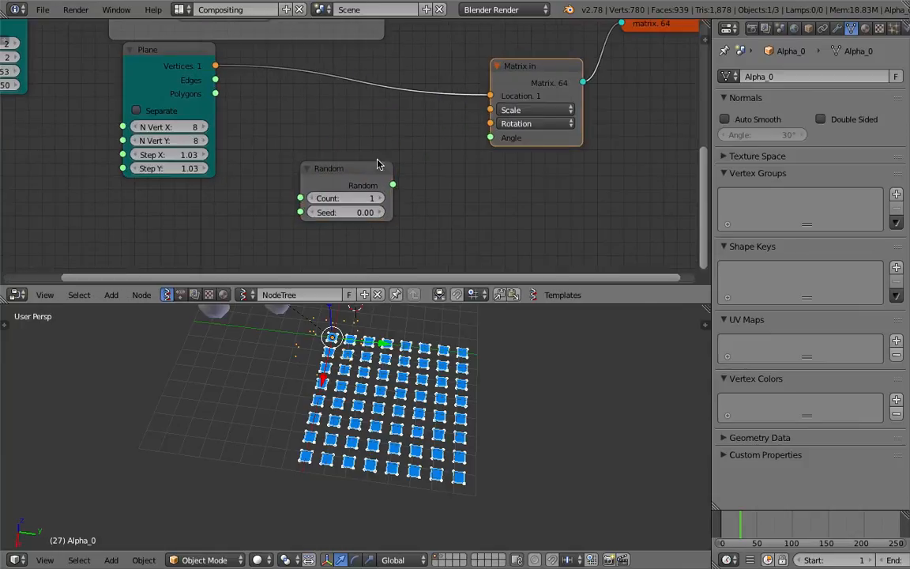
pyautogui.click(357, 176)
pyautogui.press('x')
pyautogui.hotkey('shift', 'a')
pyautogui.click(343, 142)
pyautogui.write('random n')
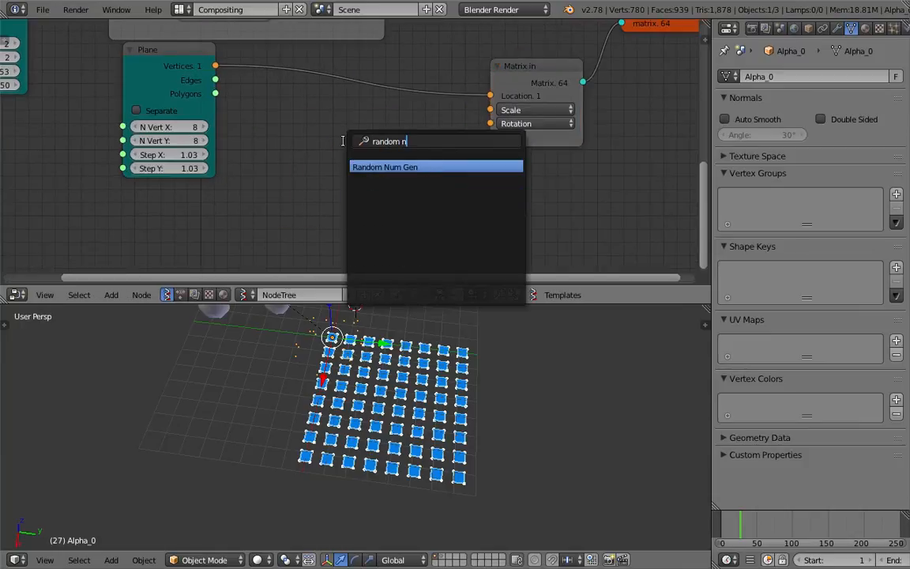
pyautogui.press('Return')
pyautogui.click(324, 135)
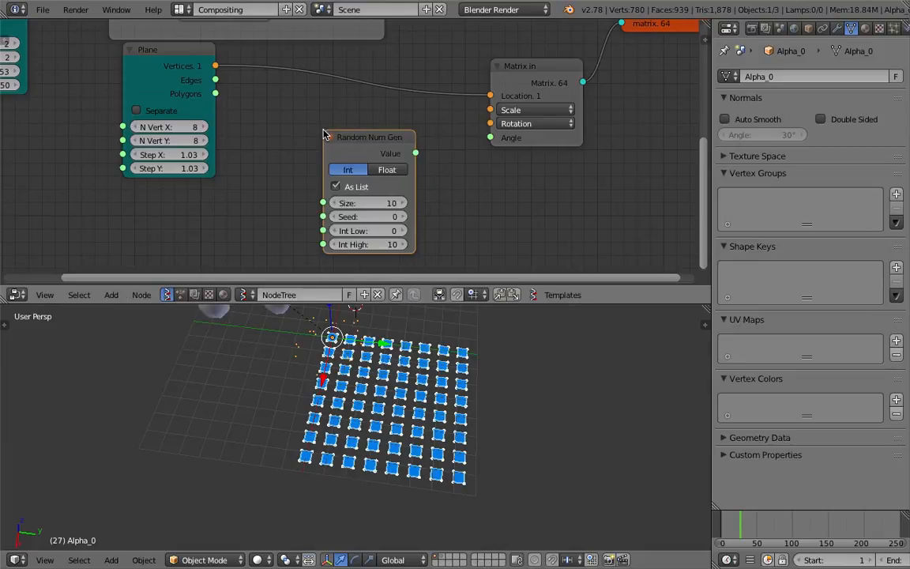
# Switch Random Num Gen to Float with Float Low 0.60 and Float High 1.45, and move it closer to the Plane node
pyautogui.click(387, 171)
pyautogui.moveTo(384, 231)
pyautogui.mouseDown()
pyautogui.moveTo(405, 231)
pyautogui.moveTo(392, 245)
pyautogui.mouseUp()
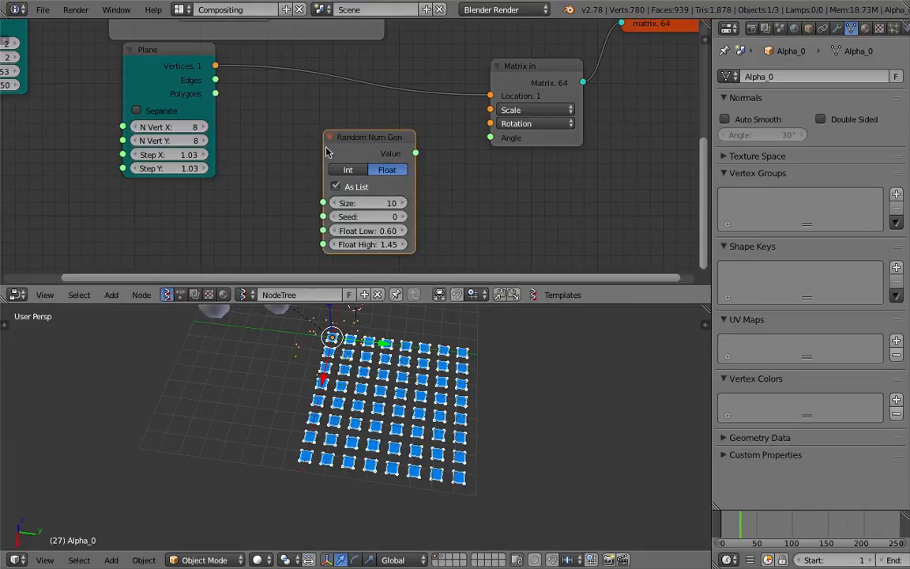
pyautogui.moveTo(328, 151); pyautogui.dragTo(255, 147)
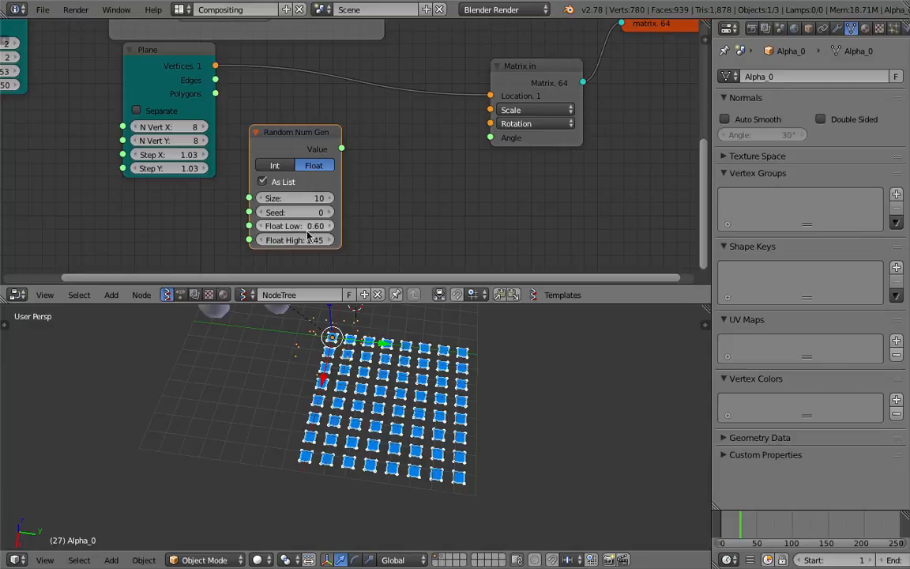
# Add a Vector In node between Random Num Gen and Matrix In
pyautogui.press('space')
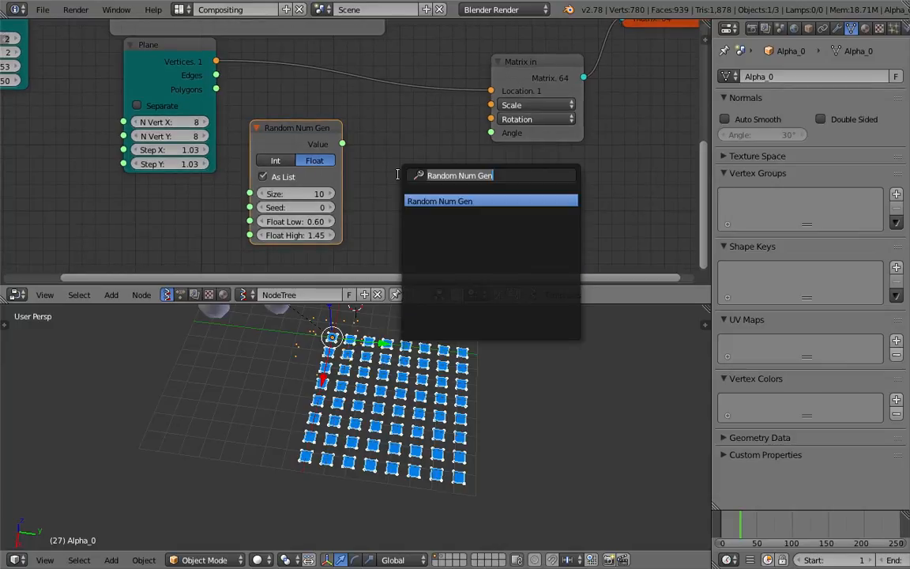
pyautogui.write('vector ')
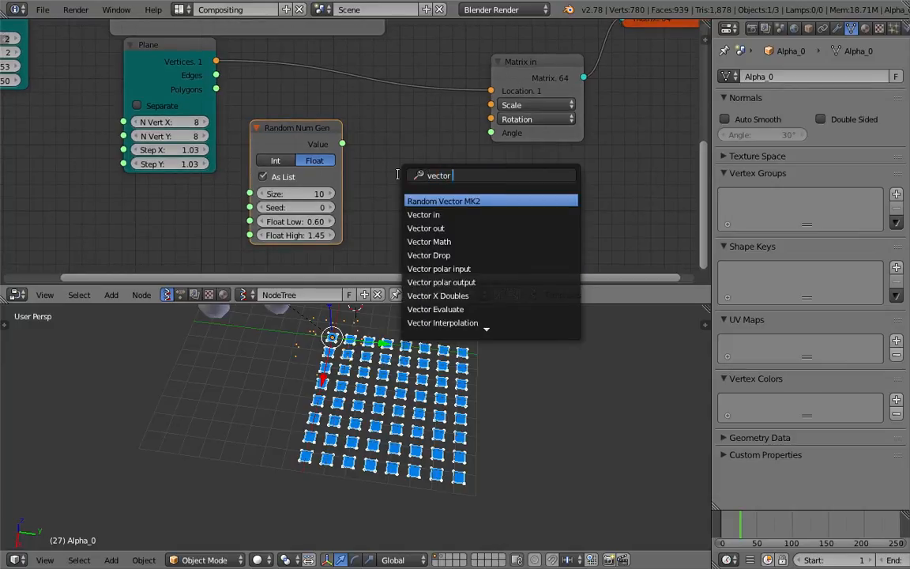
pyautogui.write('in')
pyautogui.press('Return')
pyautogui.click(392, 135)
# Connect the random value to Vector In's X, Y and Z, link its vectors to Matrix In's Scale, and save
pyautogui.moveTo(342, 144); pyautogui.dragTo(391, 185)
pyautogui.moveTo(342, 144); pyautogui.dragTo(394, 199)
pyautogui.moveTo(459, 158); pyautogui.dragTo(490, 105)
pyautogui.hotkey('ctrl', 's')
pyautogui.click(403, 106)
# Add an Integer node in the empty space before the second Plane node
pyautogui.keyDown('ctrl'); pyautogui.hscroll(-3, 370, 108); pyautogui.keyUp('ctrl')
pyautogui.hotkey('shift', 'a')
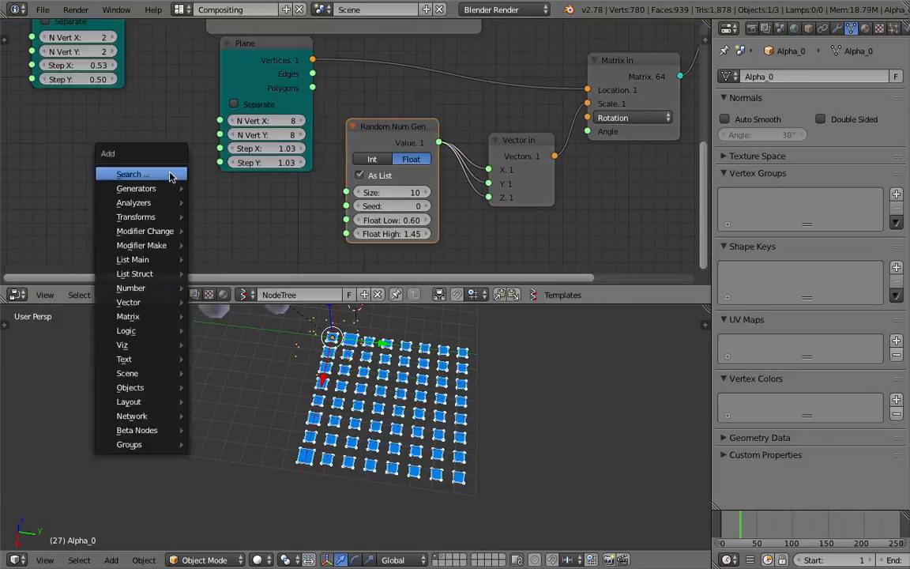
pyautogui.click(172, 174)
pyautogui.write('int')
pyautogui.press('Down')
pyautogui.press('Down')
pyautogui.press('Return')
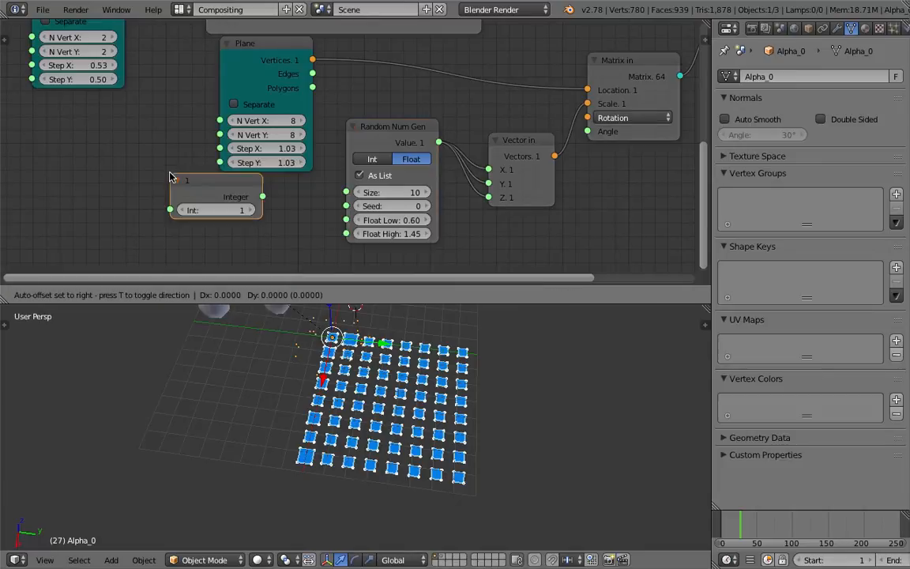
pyautogui.click(76, 140)
pyautogui.keyDown('ctrl'); pyautogui.hscroll(-1, 160, 157); pyautogui.keyUp('ctrl')
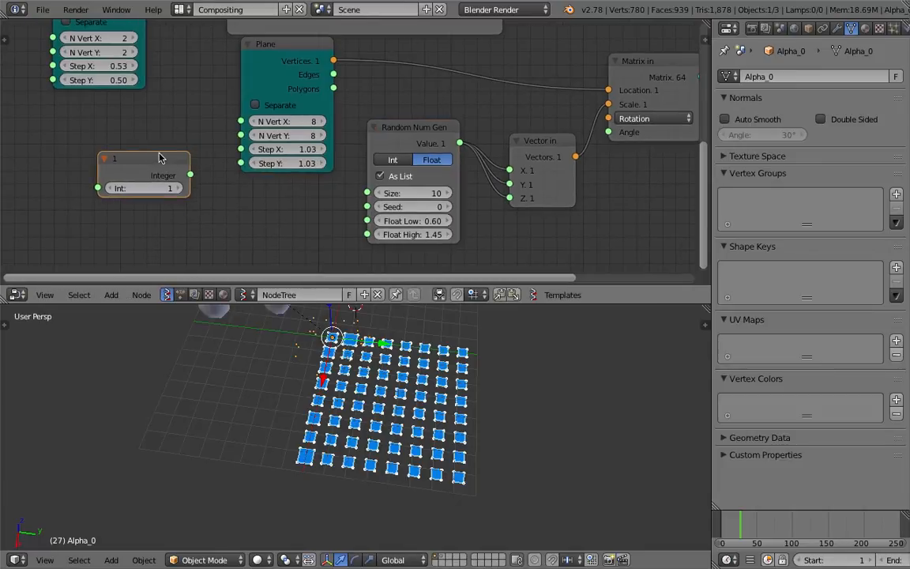
# Move the Integer node farther from the second Plane and place a duplicate directly below it
pyautogui.moveTo(158, 166); pyautogui.dragTo(122, 149)
pyautogui.hotkey('shift', 'd')
pyautogui.click(115, 202)
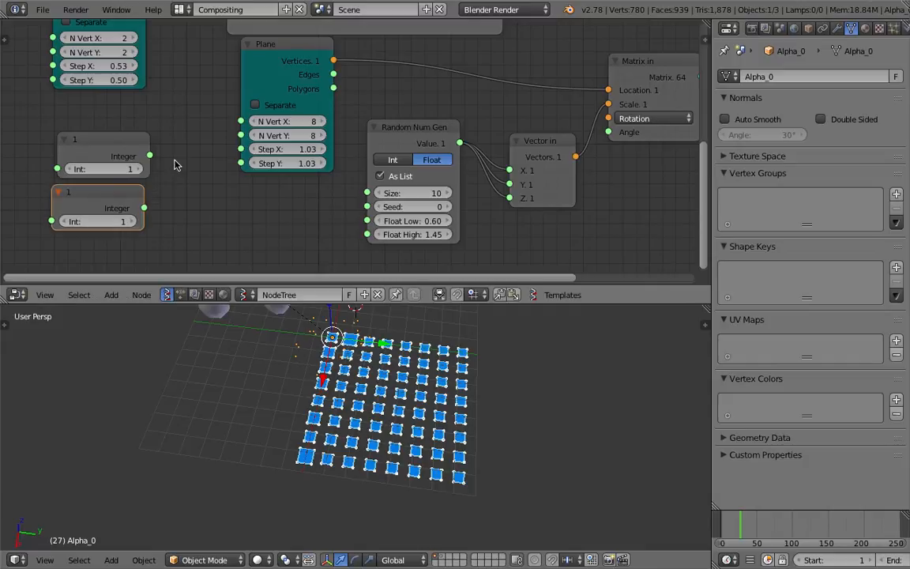
# Set both Integer nodes to 4 and connect them to the second Plane's N Vert X and N Vert Y
pyautogui.moveTo(153, 158); pyautogui.dragTo(200, 139)
pyautogui.doubleClick(119, 169)
pyautogui.write('4')
pyautogui.click(162, 166)
pyautogui.doubleClick(115, 221)
pyautogui.write('4')
pyautogui.click(175, 214)
pyautogui.moveTo(150, 155); pyautogui.dragTo(145, 208)
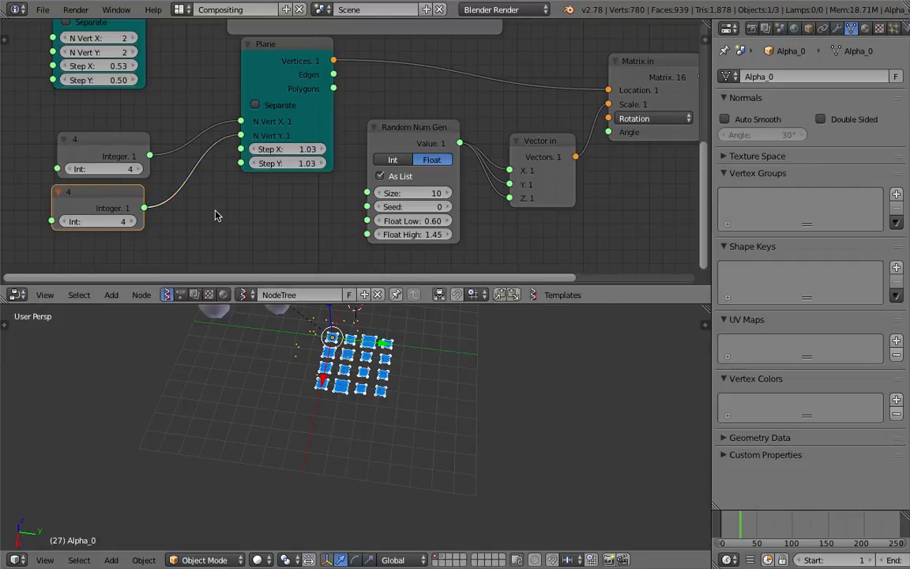
# Add a Math node below the second Plane and set its function to multiplication (*)
pyautogui.hotkey('ctrl', 'space')
pyautogui.write('math')
pyautogui.press('Down')
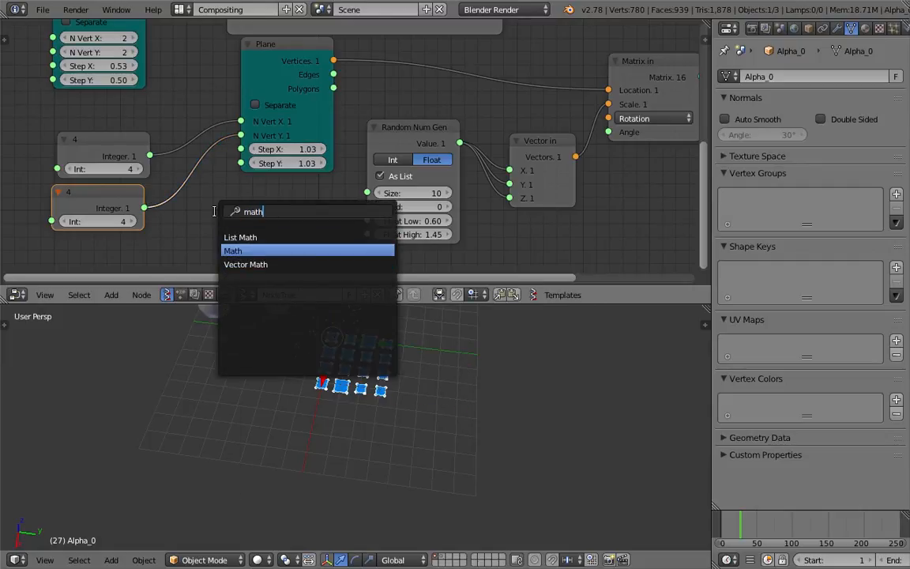
pyautogui.press('Return')
pyautogui.click(215, 215)
pyautogui.click(279, 252)
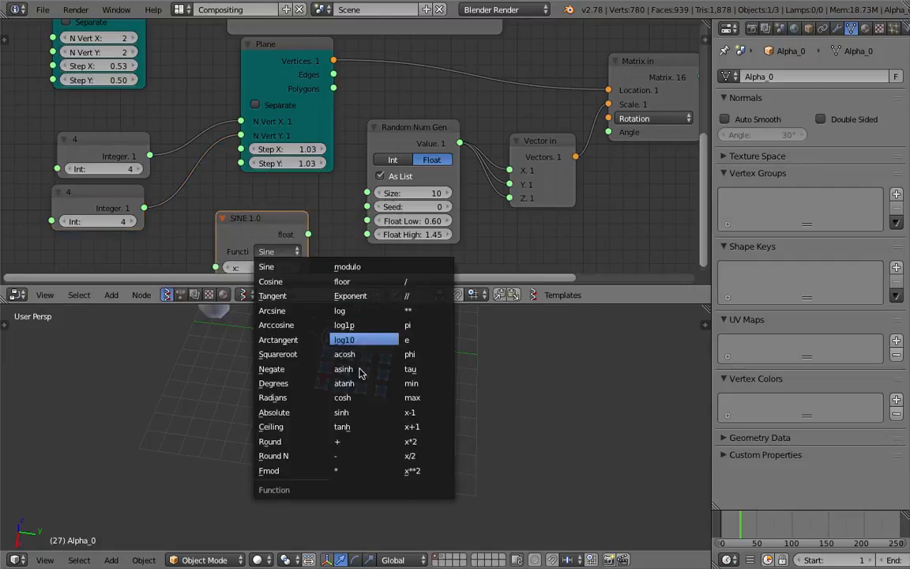
pyautogui.click(338, 470)
# Connect the two Integer nodes to the Math node's x and y, and its result to Random Num Gen's Size
pyautogui.moveTo(164, 176); pyautogui.dragTo(166, 121, button='middle')
pyautogui.moveTo(153, 102); pyautogui.dragTo(219, 213)
pyautogui.moveTo(147, 154); pyautogui.dragTo(218, 228)
pyautogui.moveTo(312, 181); pyautogui.dragTo(371, 139)
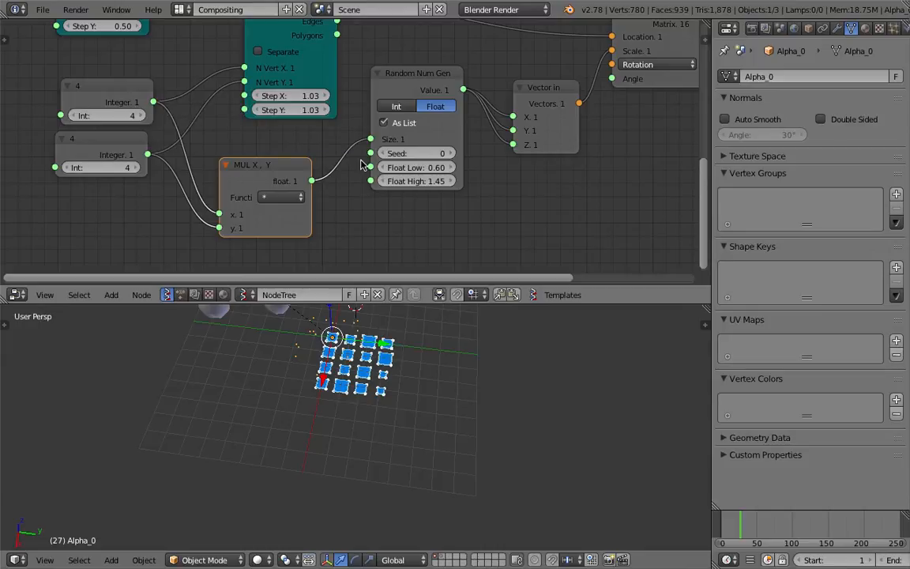
# Set Random Num Gen's Seed to -17, Float Low to 0.96 and Float High to 1.93, and save the blend file
pyautogui.moveTo(428, 156); pyautogui.dragTo(353, 156)
pyautogui.moveTo(455, 371); pyautogui.dragTo(352, 403, button='middle')
pyautogui.scroll(4, 394, 385)
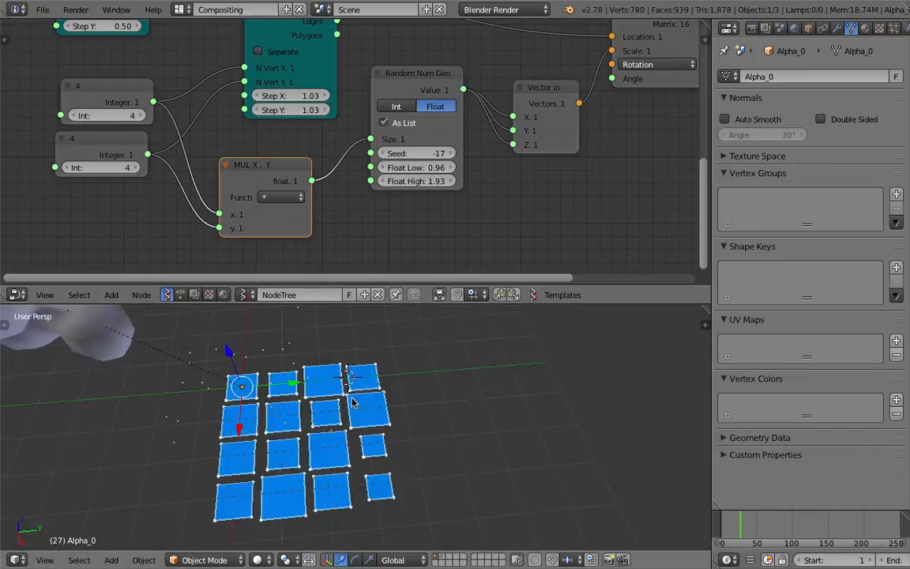
pyautogui.scroll(-3, 537, 105)
pyautogui.moveTo(536, 105); pyautogui.dragTo(339, 161, button='middle')
pyautogui.hotkey('ctrl', 's')
pyautogui.press('Return')
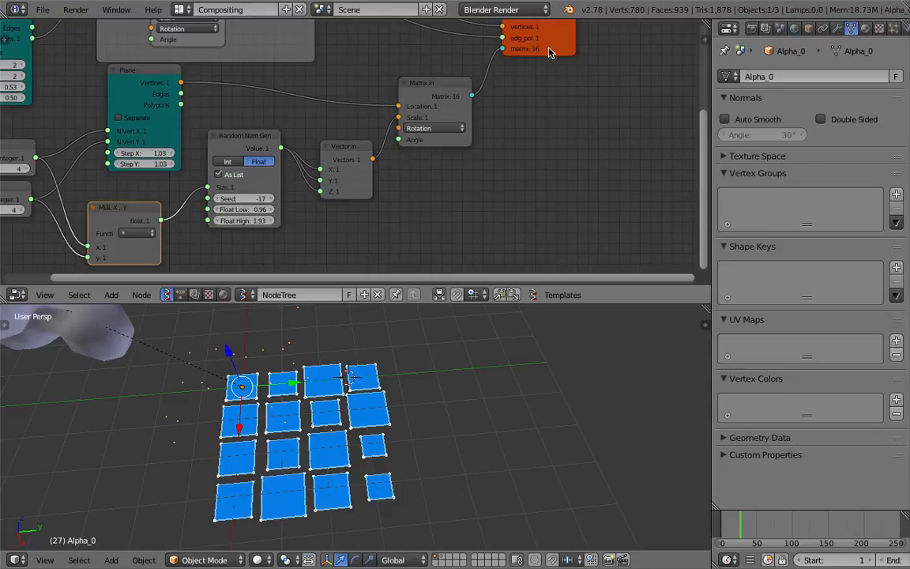
# Shift Viewer Draw and Matrix In over, and insert a Randomize Input Vertices node on the link from Plane to Location
pyautogui.click(563, 37)
pyautogui.moveTo(447, 83); pyautogui.dragTo(534, 77)
pyautogui.press('space')
pyautogui.write('random')
pyautogui.press('Down')
pyautogui.press('Return')
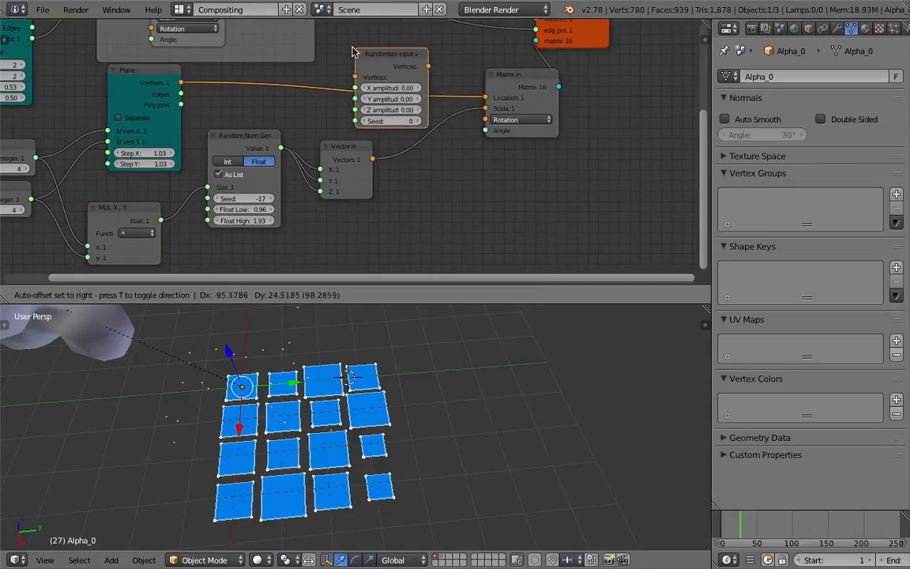
pyautogui.click(350, 52)
# Set the X, Y and Z amplitudes of Randomize Input Vertices to 0.18 and its Seed to 9
pyautogui.moveTo(423, 110)
pyautogui.mouseDown()
pyautogui.moveTo(390, 110)
pyautogui.moveTo(417, 121)
pyautogui.mouseUp()
pyautogui.moveTo(411, 454); pyautogui.dragTo(382, 420, button='middle')
pyautogui.scroll(-2, 382, 419)
pyautogui.keyDown('shift'); pyautogui.moveTo(373, 384); pyautogui.dragTo(389, 421, button='middle'); pyautogui.keyUp('shift')
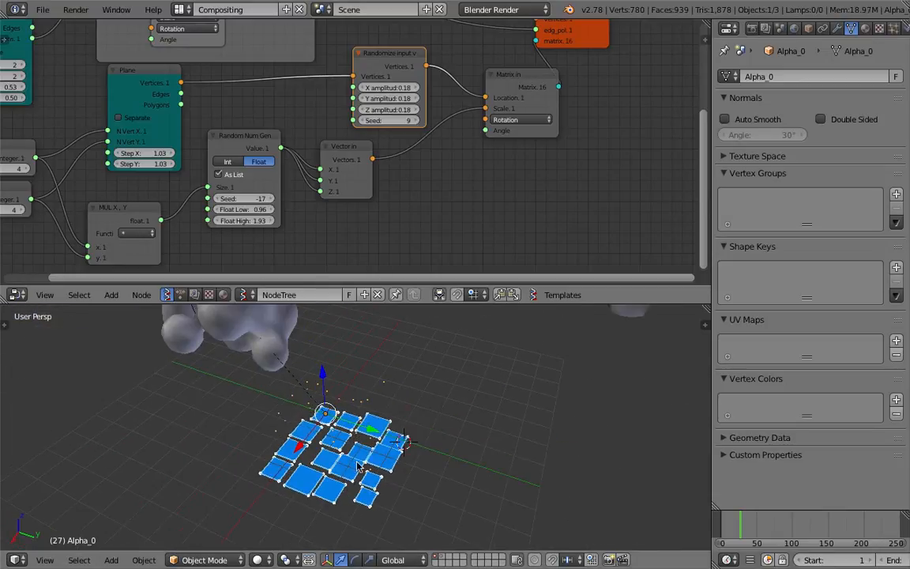
# Turn off the Viewer Draw display and move that node away from the frame
pyautogui.moveTo(625, 126); pyautogui.dragTo(452, 186, button='middle')
pyautogui.scroll(-1, 458, 183)
pyautogui.scroll(3, 419, 83)
pyautogui.moveTo(419, 83); pyautogui.dragTo(416, 159, button='middle')
pyautogui.click(374, 102)
pyautogui.click(375, 102)
pyautogui.click(375, 103)
pyautogui.moveTo(380, 88)
pyautogui.mouseDown()
pyautogui.moveTo(411, 60)
pyautogui.moveTo(455, 86)
pyautogui.mouseUp()
# Add a Viewer BMesh node beside Viewer Draw
pyautogui.scroll(-1, 527, 105)
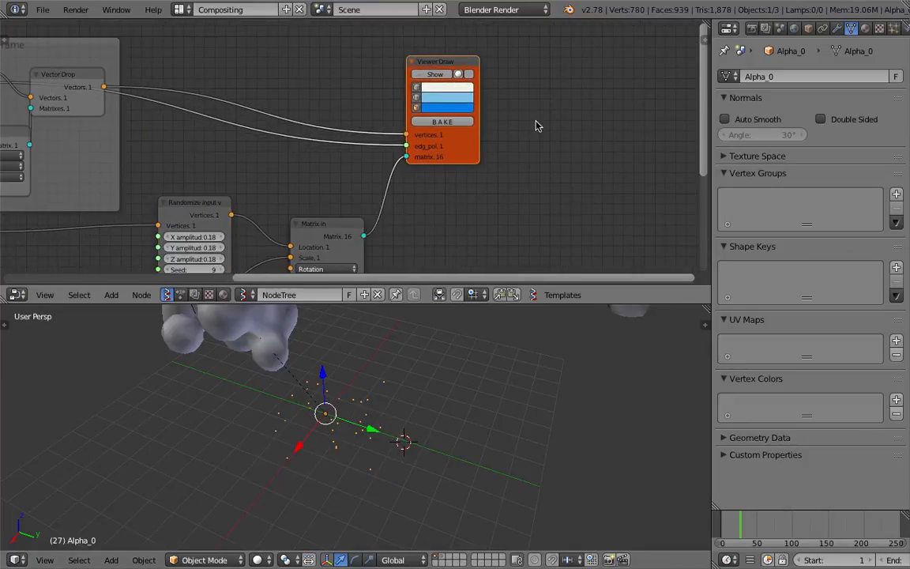
pyautogui.press('space')
pyautogui.write('bme')
pyautogui.press('Return')
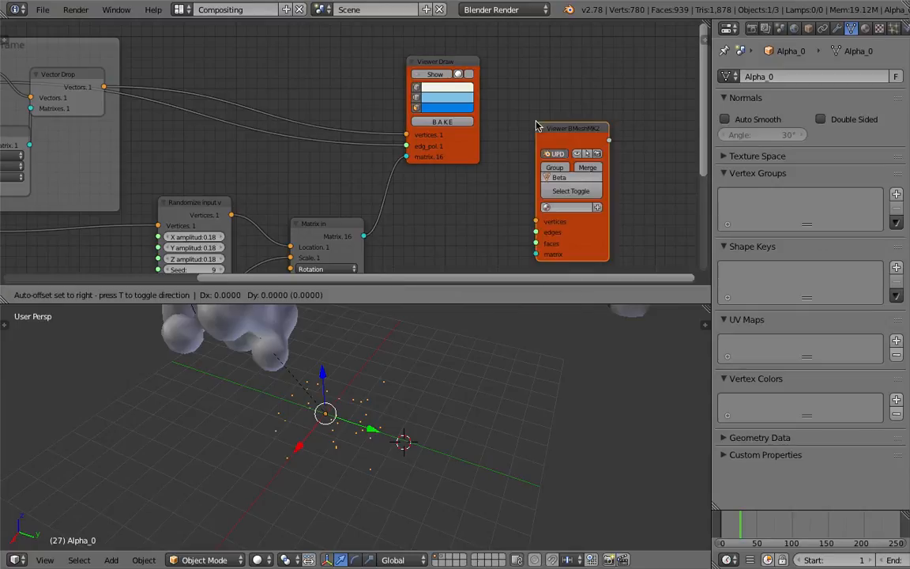
pyautogui.click(529, 126)
# Connect Vector Drop's vectors to Viewer BMesh's vertices, and Matrix In's matrices to its matrix input
pyautogui.scroll(-3, 362, 143)
pyautogui.moveTo(178, 87); pyautogui.dragTo(520, 189)
pyautogui.moveTo(417, 206); pyautogui.dragTo(451, 181, button='middle')
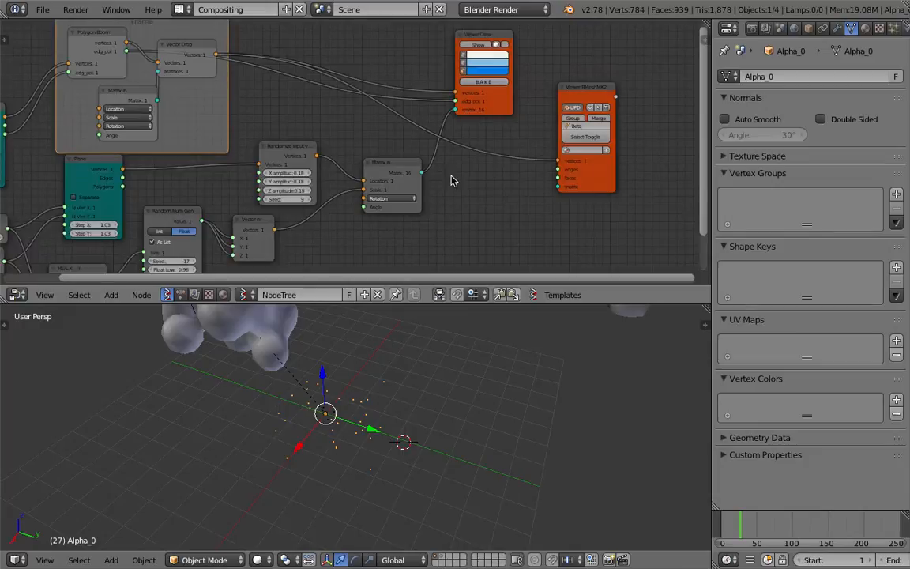
pyautogui.scroll(4, 530, 178)
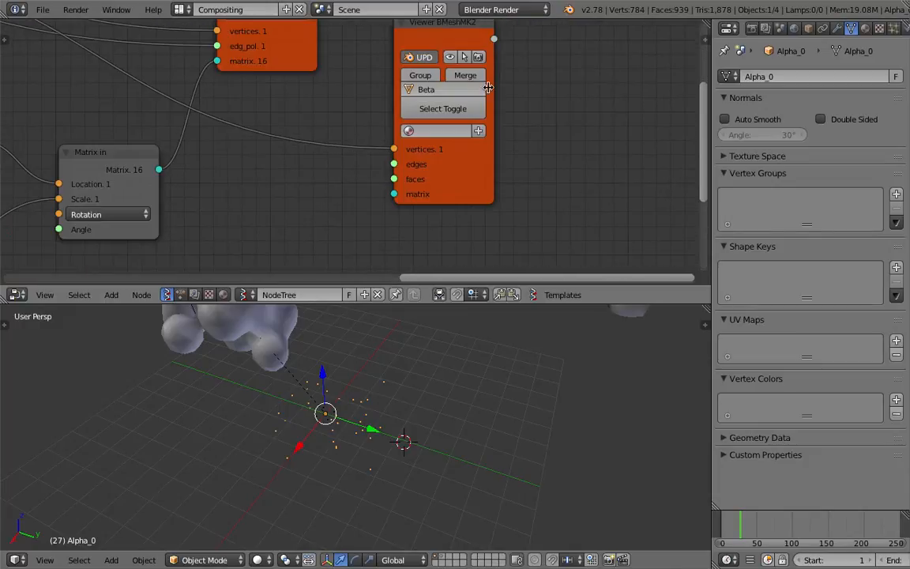
pyautogui.scroll(-3, 571, 181)
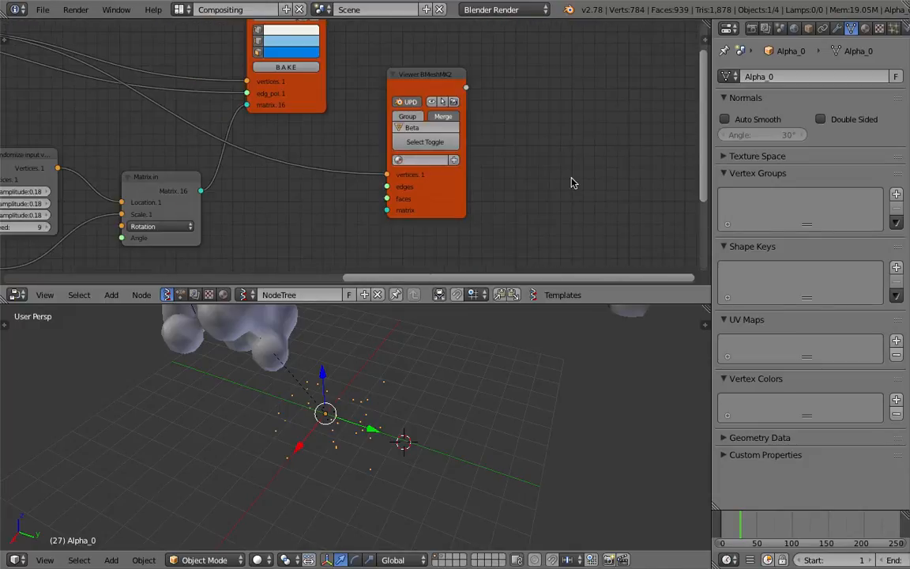
pyautogui.moveTo(316, 147); pyautogui.dragTo(503, 166)
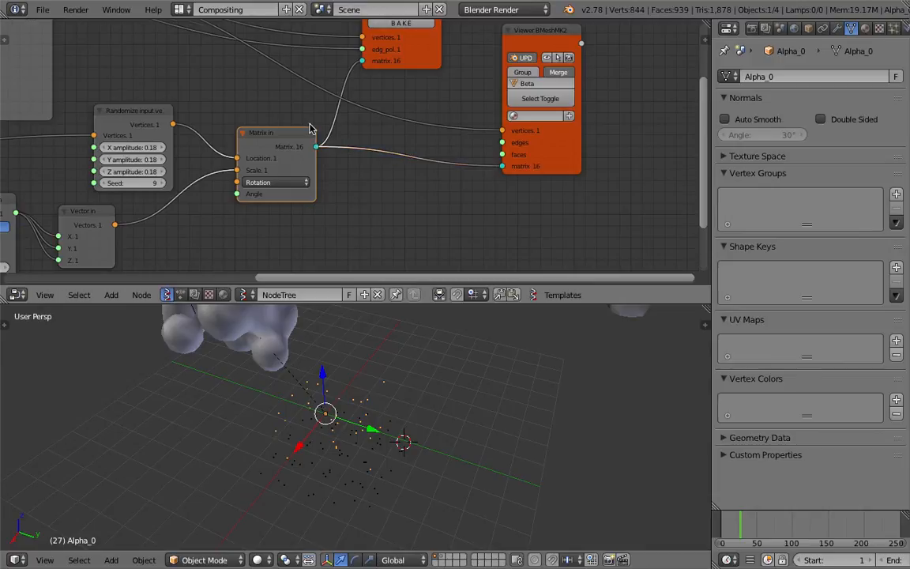
# Connect Polygon Boom's edg_pol output to Viewer BMesh's faces input
pyautogui.scroll(-2, 351, 144)
pyautogui.scroll(-1, 87, 124)
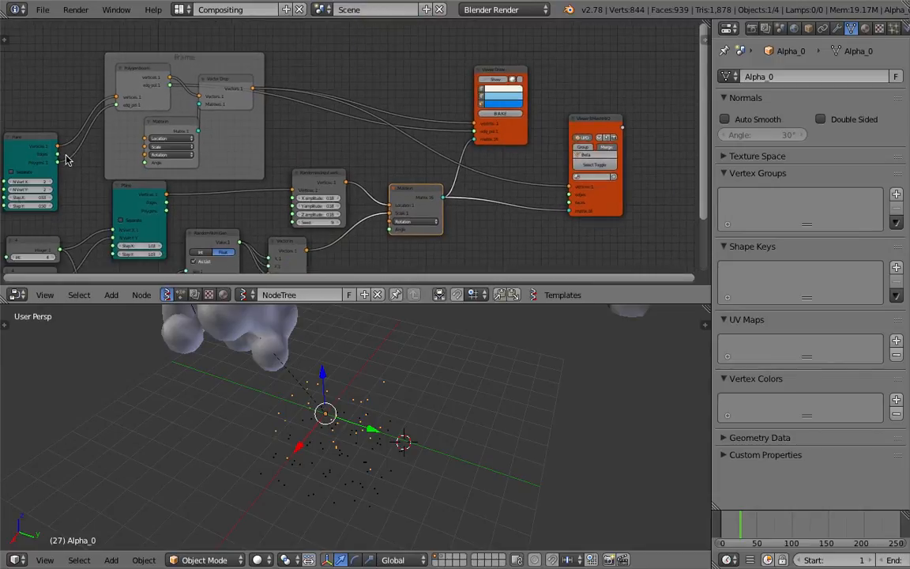
pyautogui.moveTo(59, 162); pyautogui.dragTo(190, 95)
pyautogui.moveTo(305, 141); pyautogui.dragTo(569, 196)
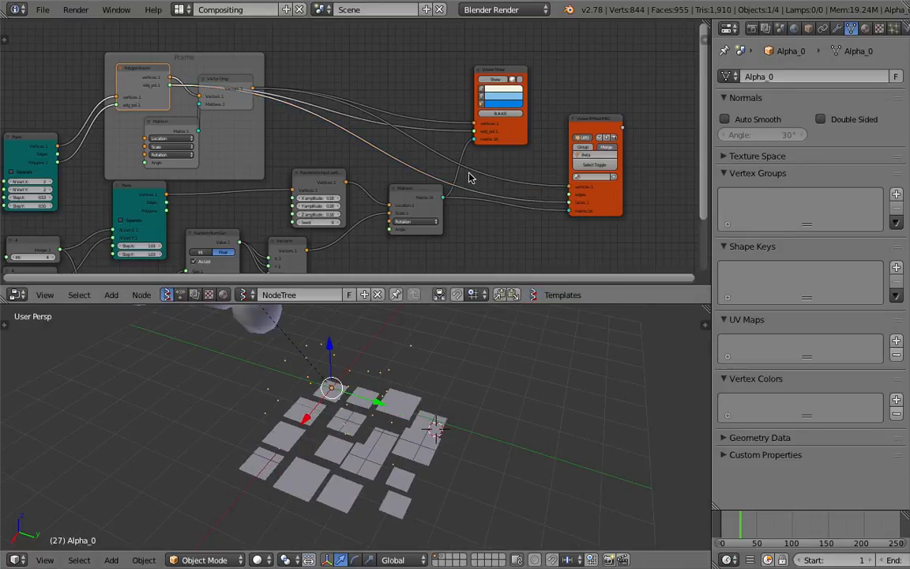
# Set the Seed of both Random Num Gen and Randomize Input Vertices to 52, and save the blend file
pyautogui.moveTo(448, 177); pyautogui.dragTo(525, 76, button='middle')
pyautogui.scroll(2, 278, 192)
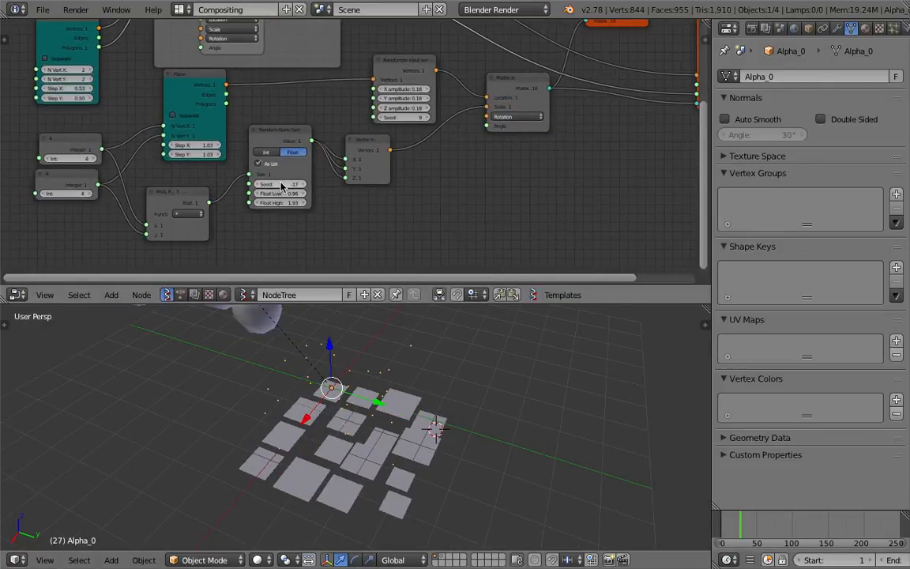
pyautogui.moveTo(279, 184); pyautogui.dragTo(202, 163)
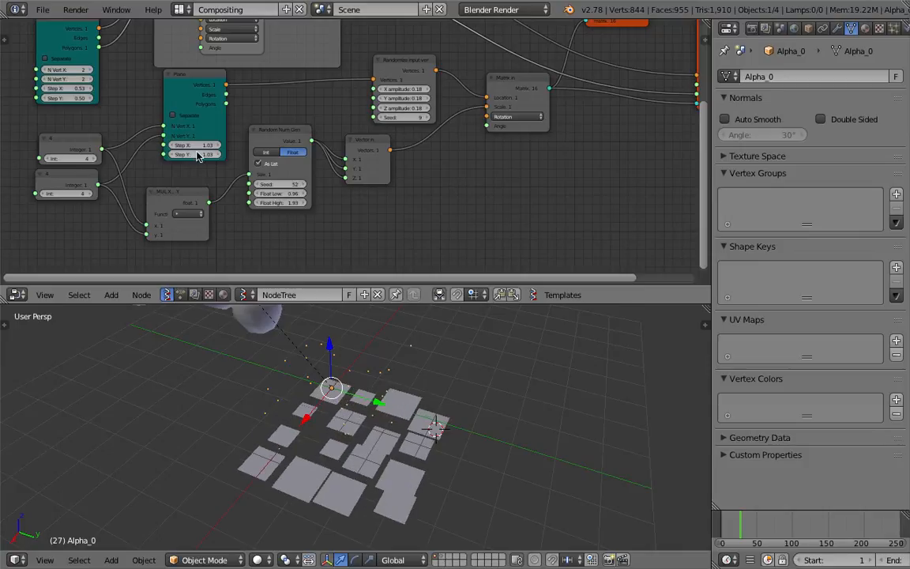
pyautogui.moveTo(407, 118); pyautogui.dragTo(441, 119)
pyautogui.moveTo(428, 443); pyautogui.dragTo(458, 451, button='middle')
pyautogui.hotkey('ctrl', 's')
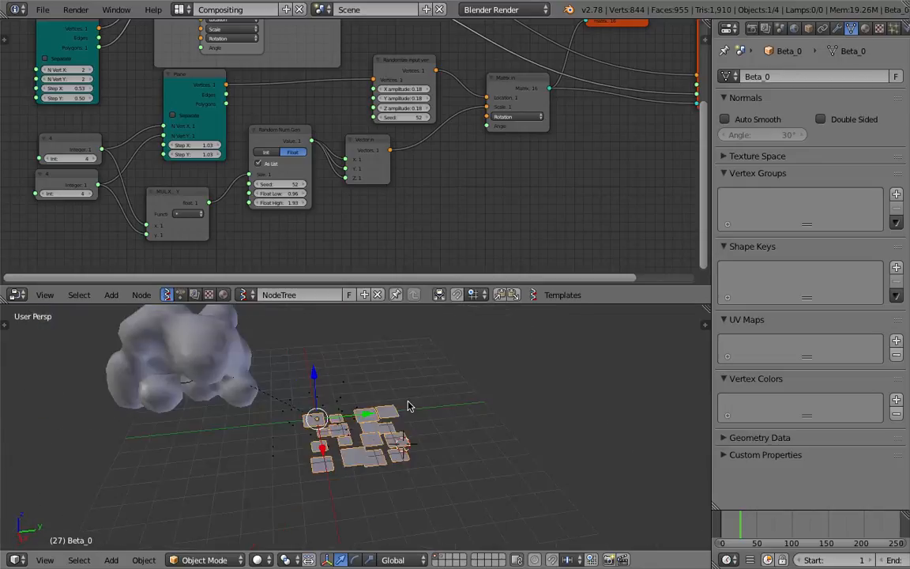
# Move the large metaball cluster farther away from the grid of planes
pyautogui.scroll(-2, 399, 387)
pyautogui.hotkey('shift', 'a')
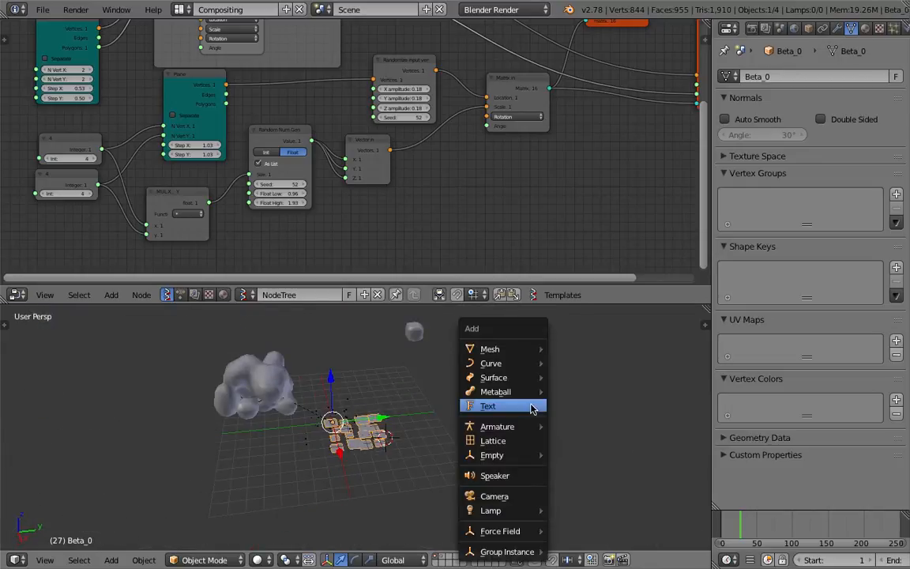
pyautogui.rightClick(430, 337)
pyautogui.press('g')
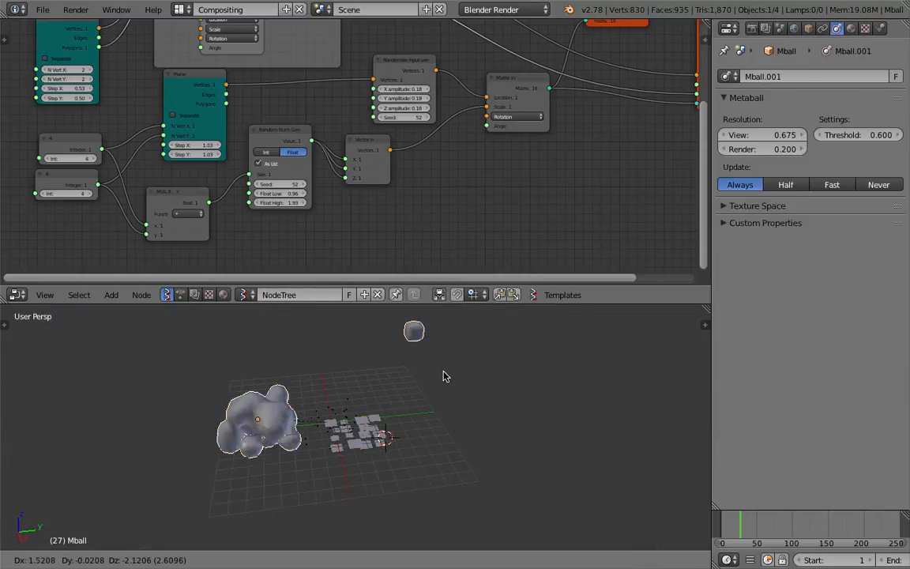
pyautogui.click(379, 332)
# Move the small separate metaball slightly closer to the grid planes and parent it to the Beta_0 mesh
pyautogui.rightClick(413, 331)
pyautogui.press('g')
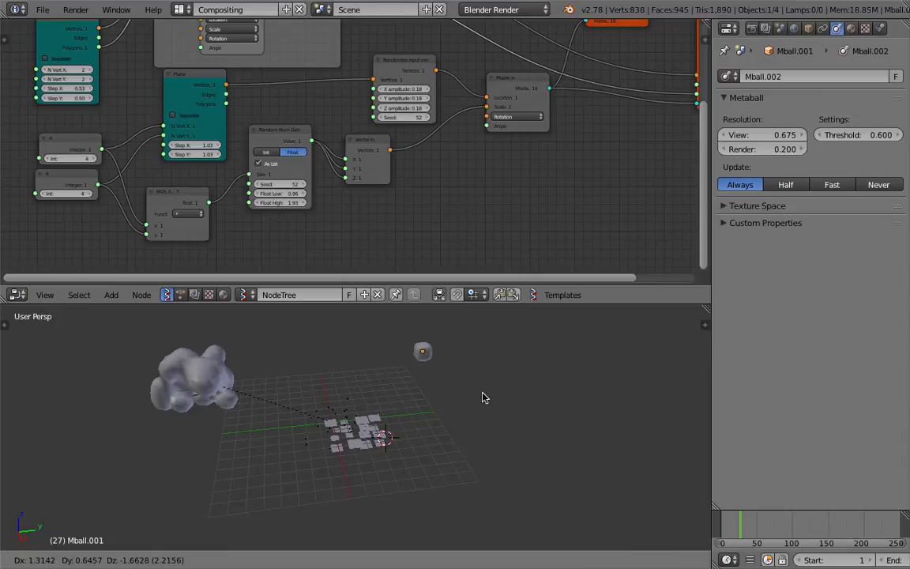
pyautogui.click(463, 416)
pyautogui.scroll(4, 427, 417)
pyautogui.keyDown('shift'); pyautogui.rightClick(403, 413); pyautogui.keyUp('shift')
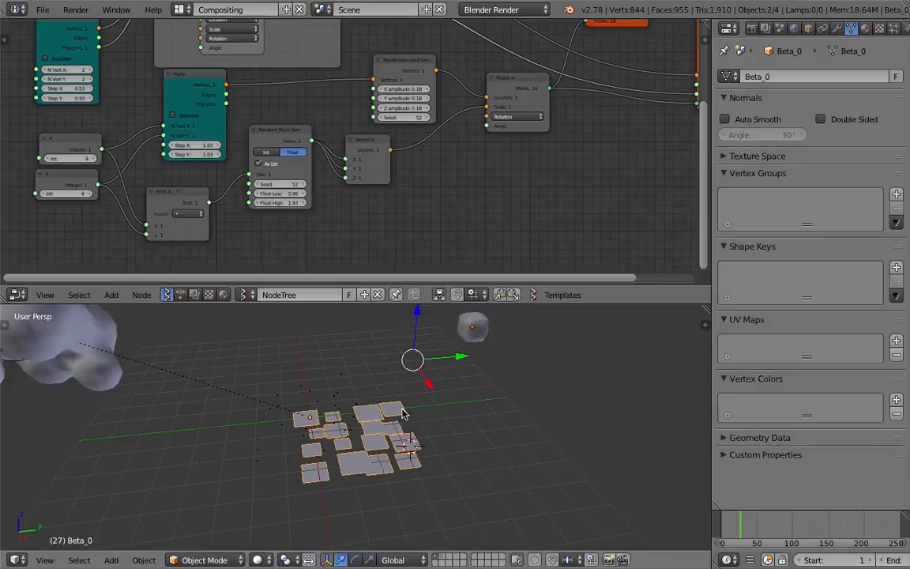
pyautogui.hotkey('ctrl', 'p')
pyautogui.click(403, 413)
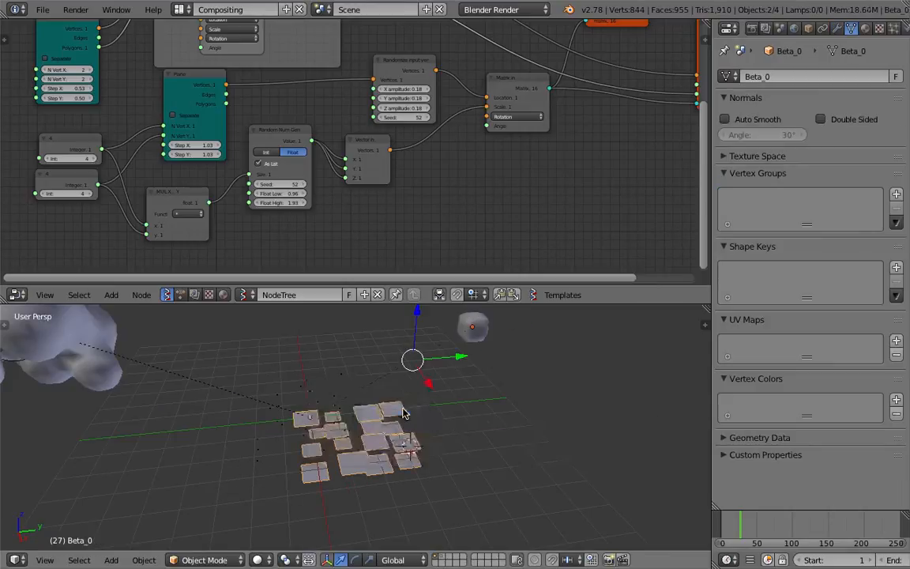
# Move the large metaball cluster back closer to the grid of planes
pyautogui.rightClick(470, 338)
pyautogui.press('g')
pyautogui.click(550, 375)
# Set the Duplication type of the Beta_0 mesh to Faces so the small metaball is instanced on every plane
pyautogui.rightClick(401, 405)
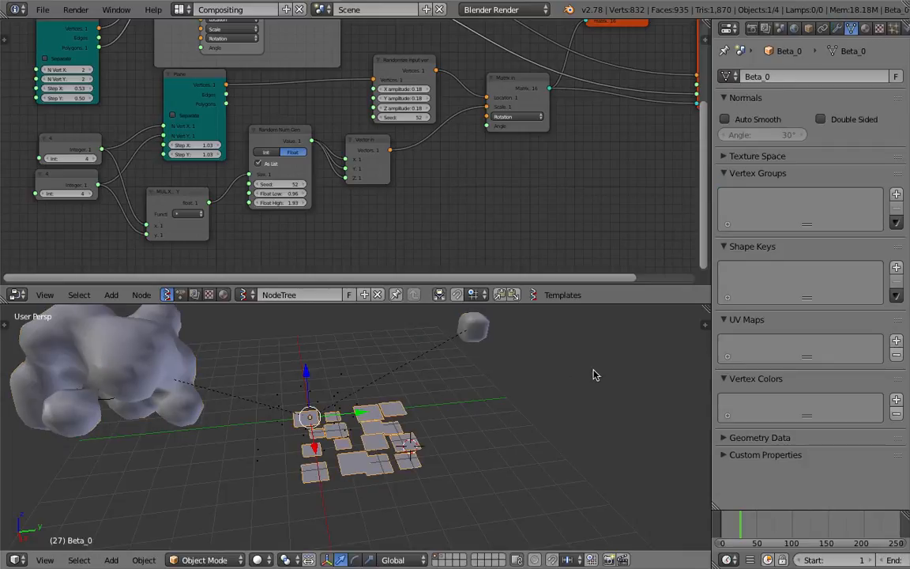
pyautogui.click(810, 29)
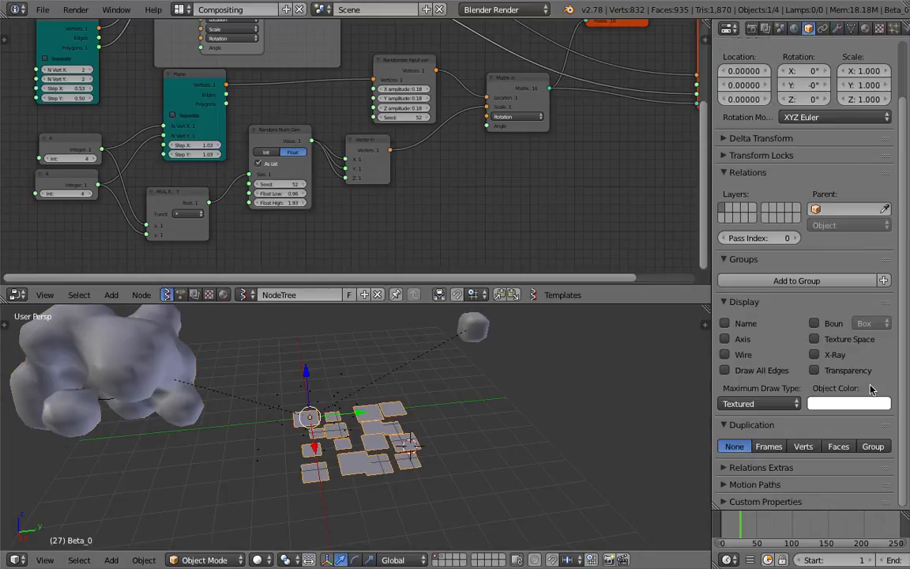
pyautogui.click(846, 449)
pyautogui.moveTo(411, 405); pyautogui.dragTo(462, 398, button='middle')
pyautogui.keyDown('shift'); pyautogui.moveTo(584, 389); pyautogui.dragTo(333, 429, button='middle'); pyautogui.keyUp('shift')
pyautogui.scroll(-3, 432, 354)
pyautogui.scroll(4, 388, 424)
pyautogui.scroll(-3, 388, 424)
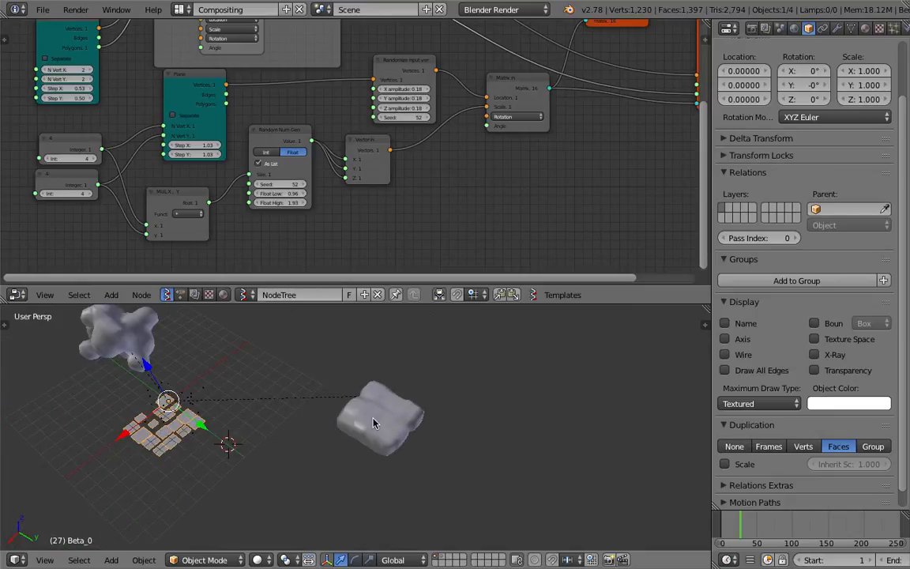
pyautogui.rightClick(394, 426)
pyautogui.press('s')
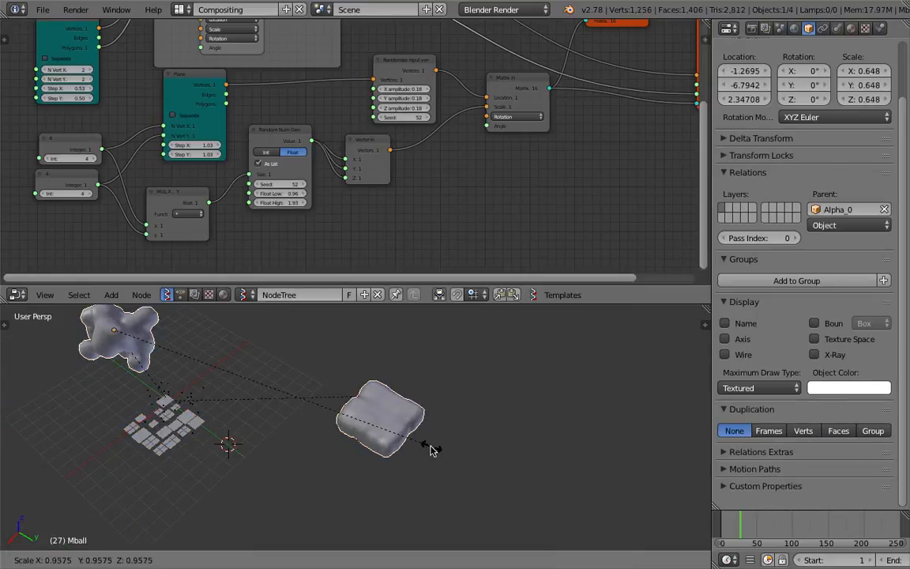
pyautogui.rightClick(391, 426)
pyautogui.rightClick(388, 423)
pyautogui.rightClick(382, 421)
pyautogui.rightClick(382, 422)
pyautogui.rightClick(382, 421)
pyautogui.press('z')
pyautogui.rightClick(384, 423)
pyautogui.rightClick(387, 427)
pyautogui.rightClick(388, 425)
pyautogui.rightClick(394, 420)
pyautogui.press('z')
# Save over sv_metaballs_advanced_004.blend and set the Random Num Gen node's Float Low to 1.68
pyautogui.hotkey('ctrl', 's')
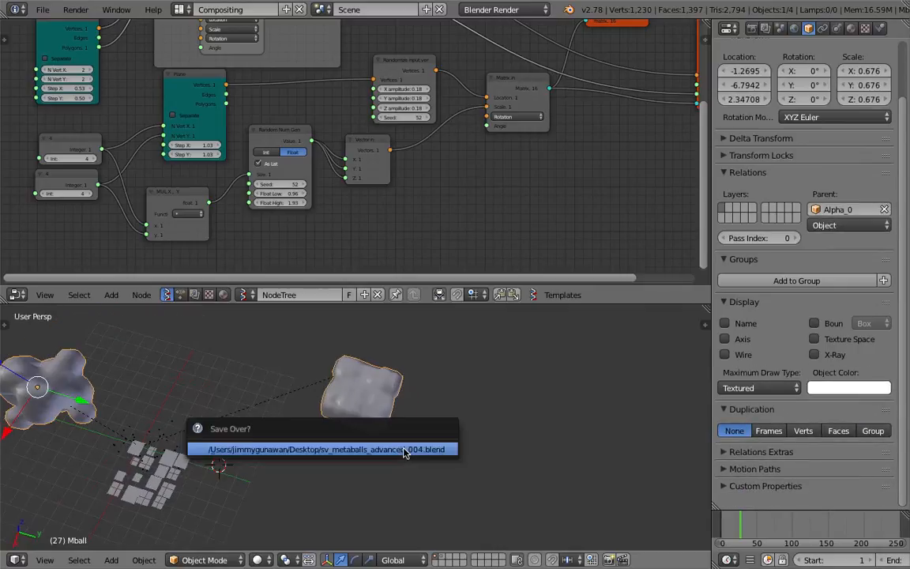
pyautogui.click(407, 451)
pyautogui.scroll(2, 301, 184)
pyautogui.scroll(2, 369, 427)
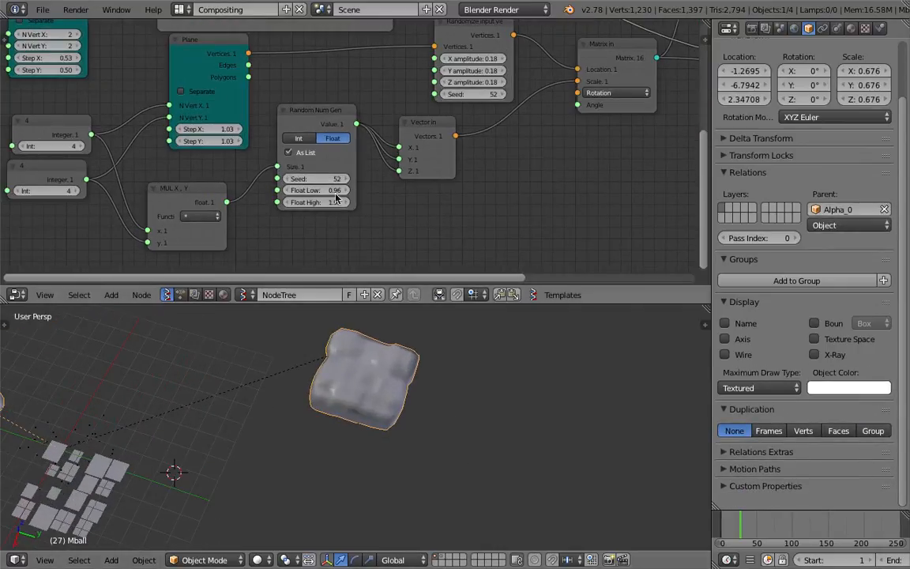
pyautogui.moveTo(313, 136); pyautogui.dragTo(310, 157, button='middle')
pyautogui.moveTo(328, 215); pyautogui.dragTo(359, 215)
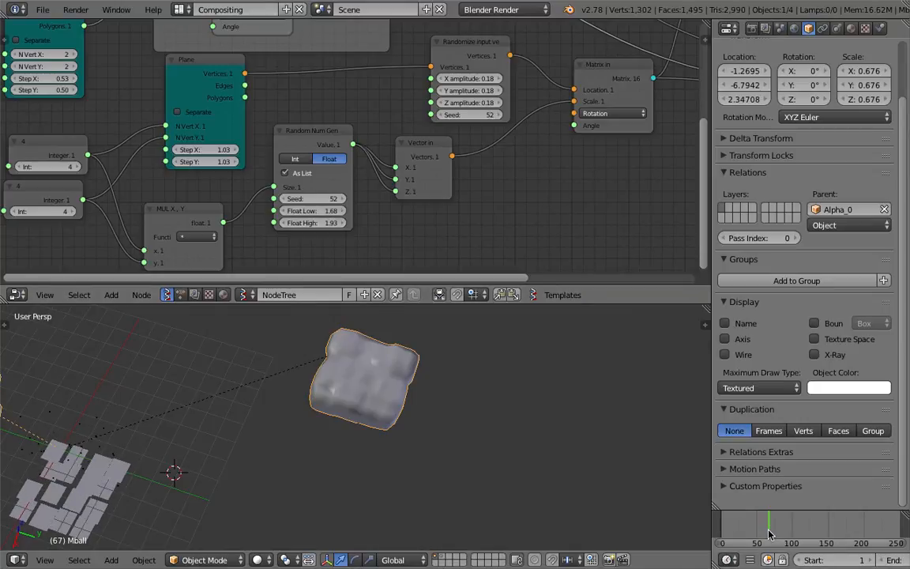
# Return the animation to frame 1
pyautogui.press('Home')
pyautogui.scroll(-3, 816, 561)
pyautogui.scroll(-2, 815, 563)
pyautogui.click(814, 560)
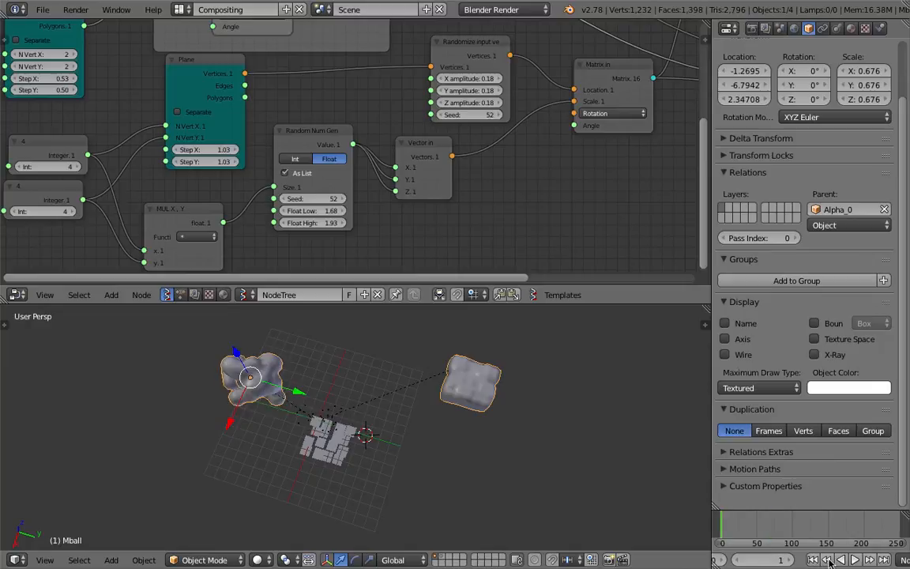
# Enable Scale for the face duplication of the Beta_0 mesh, with Inherit Scale at 1.000
pyautogui.rightClick(470, 382)
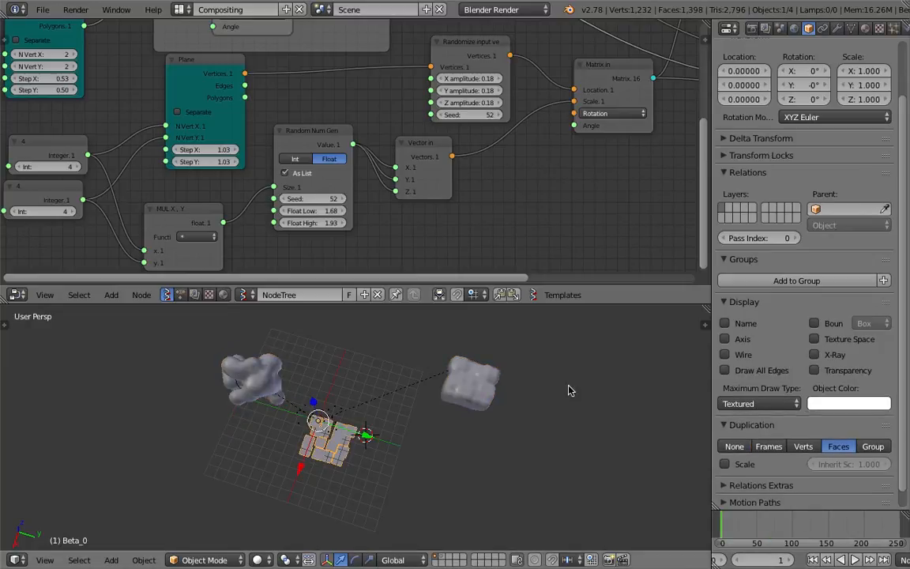
pyautogui.click(726, 465)
pyautogui.moveTo(853, 465)
pyautogui.mouseDown()
pyautogui.moveTo(885, 464)
pyautogui.moveTo(853, 464)
pyautogui.mouseUp()
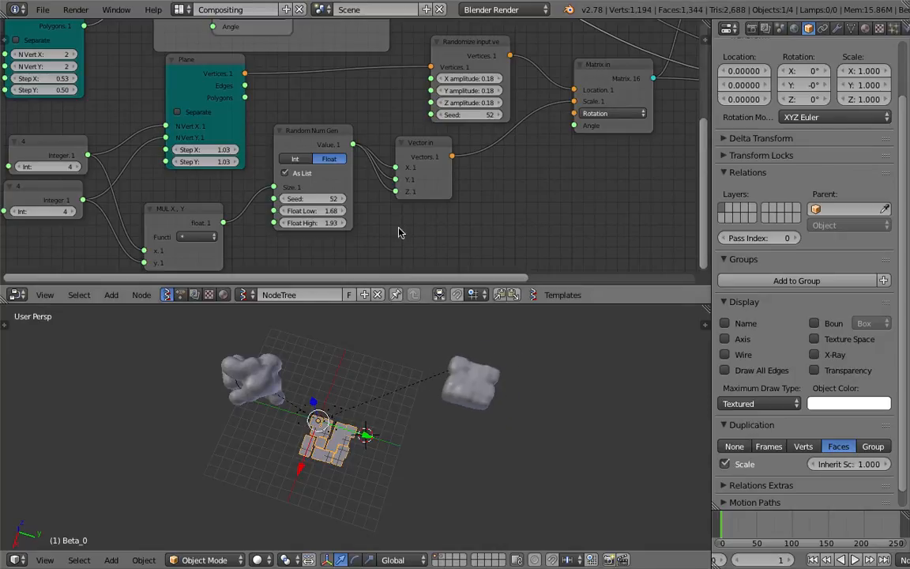
# Play the animation from frame 64 and set the Random Num Gen node to Seed 155, Float Low 2.19 and Float High 3.07
pyautogui.moveTo(322, 212); pyautogui.dragTo(330, 212)
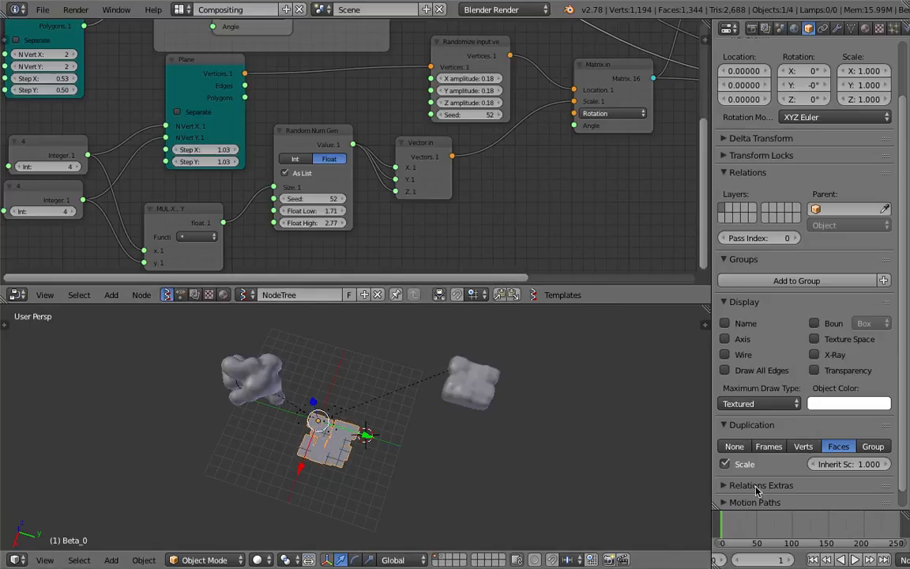
pyautogui.click(766, 528)
pyautogui.scroll(1, 570, 419)
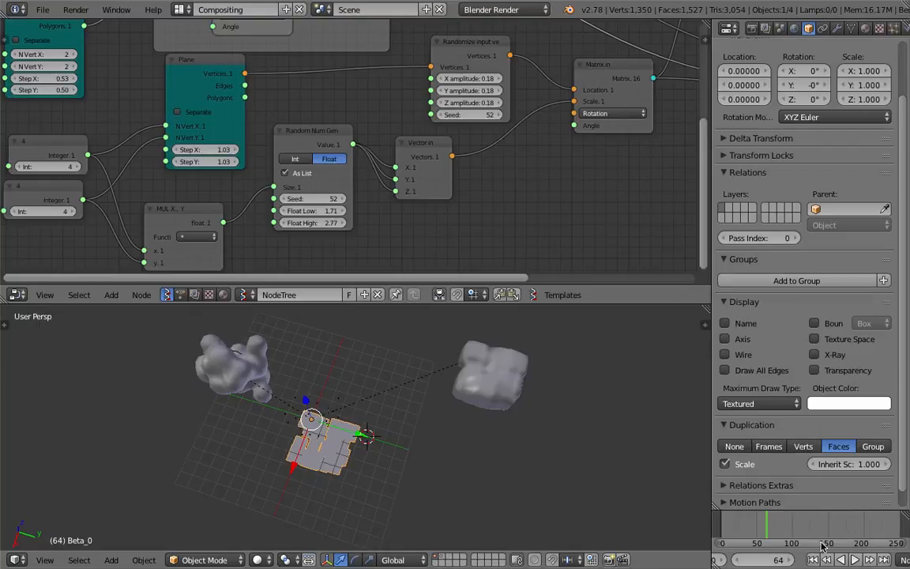
pyautogui.click(856, 561)
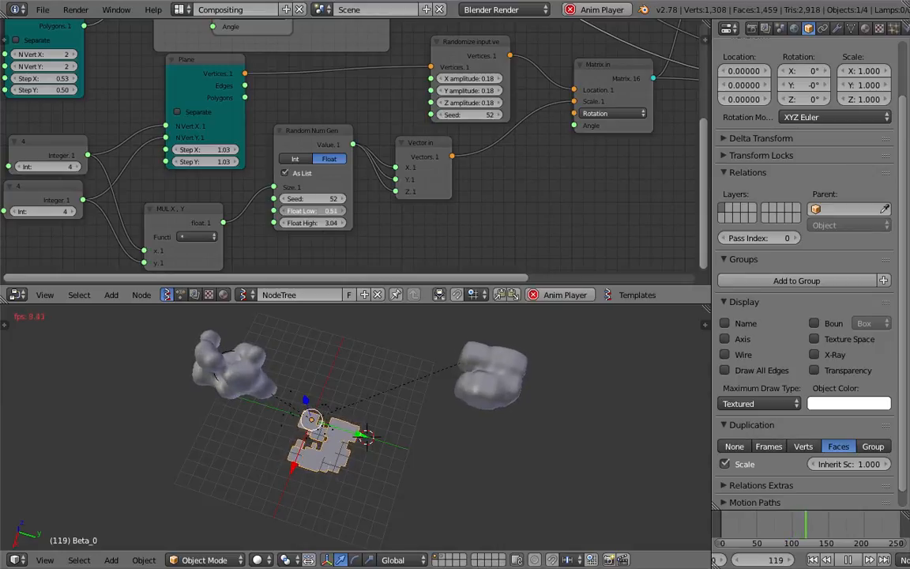
pyautogui.moveTo(322, 199); pyautogui.dragTo(392, 199)
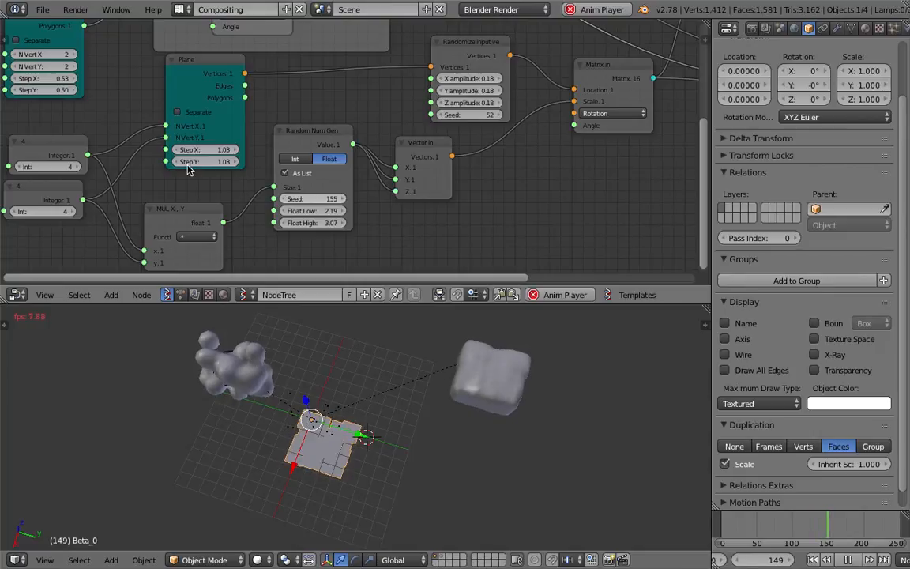
# Set the grid Plane node's Step X to 3.07 and the Random Num Gen node's Float Low to 1.05
pyautogui.moveTo(225, 116); pyautogui.dragTo(289, 128, button='middle')
pyautogui.moveTo(272, 162); pyautogui.dragTo(316, 187)
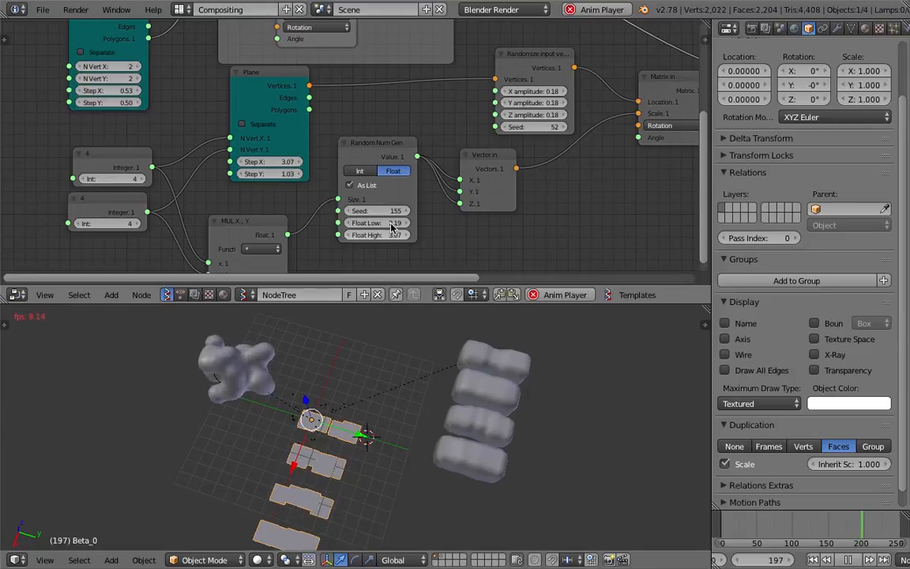
pyautogui.moveTo(376, 223); pyautogui.dragTo(334, 223)
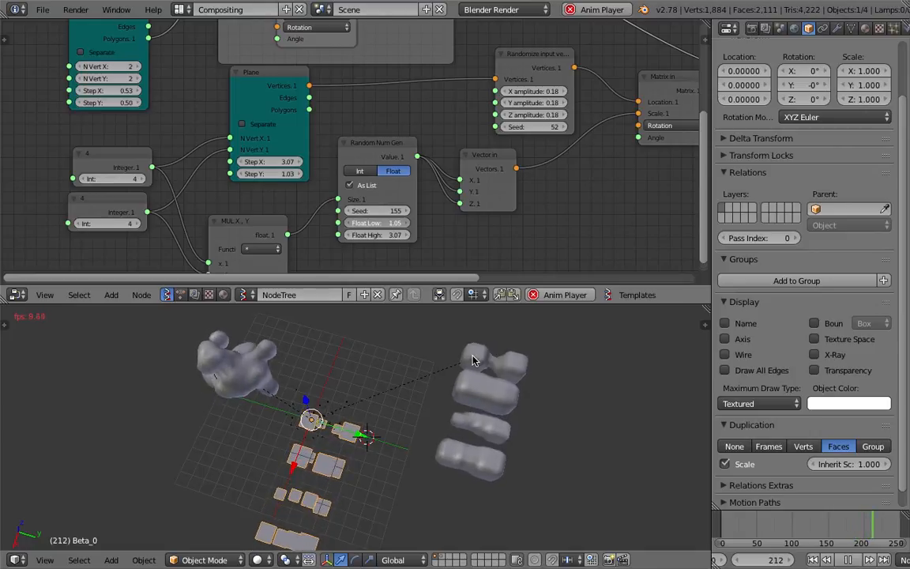
# Stop the animation at frame 234 and enlarge the 3D view to show the separated metaball rows
pyautogui.moveTo(498, 437); pyautogui.dragTo(631, 487, button='middle')
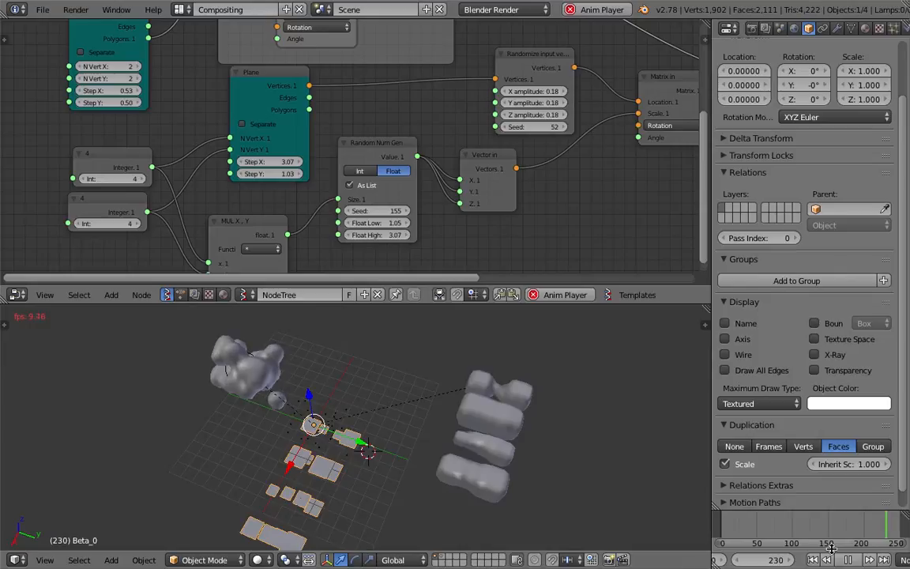
pyautogui.click(848, 559)
pyautogui.moveTo(402, 433); pyautogui.dragTo(385, 409, button='middle')
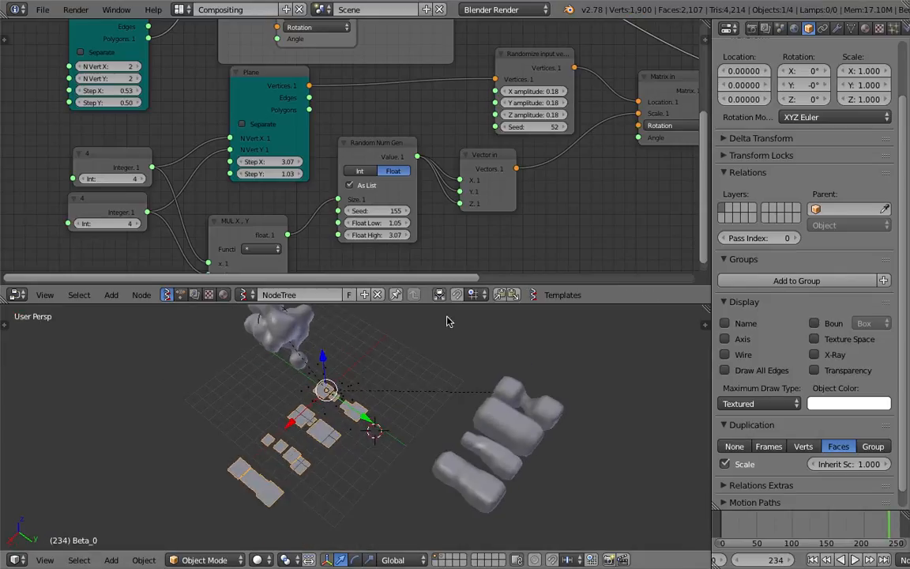
pyautogui.moveTo(450, 304); pyautogui.dragTo(451, 276)
pyautogui.moveTo(494, 379); pyautogui.dragTo(479, 336, button='middle')
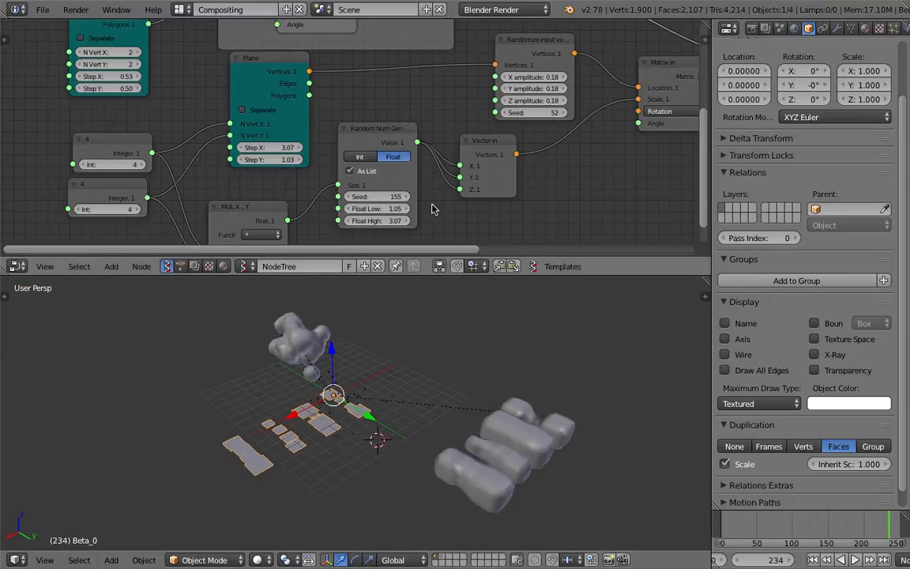
# Move the Matrix in node farther from the Randomize input vertices and Vector in nodes
pyautogui.moveTo(481, 168); pyautogui.dragTo(348, 171, button='middle')
pyautogui.moveTo(448, 154); pyautogui.dragTo(398, 172, button='middle')
pyautogui.moveTo(450, 132); pyautogui.dragTo(403, 160, button='middle')
pyautogui.moveTo(467, 113); pyautogui.dragTo(497, 122)
pyautogui.scroll(-1, 457, 149)
pyautogui.moveTo(457, 149); pyautogui.dragTo(467, 104, button='middle')
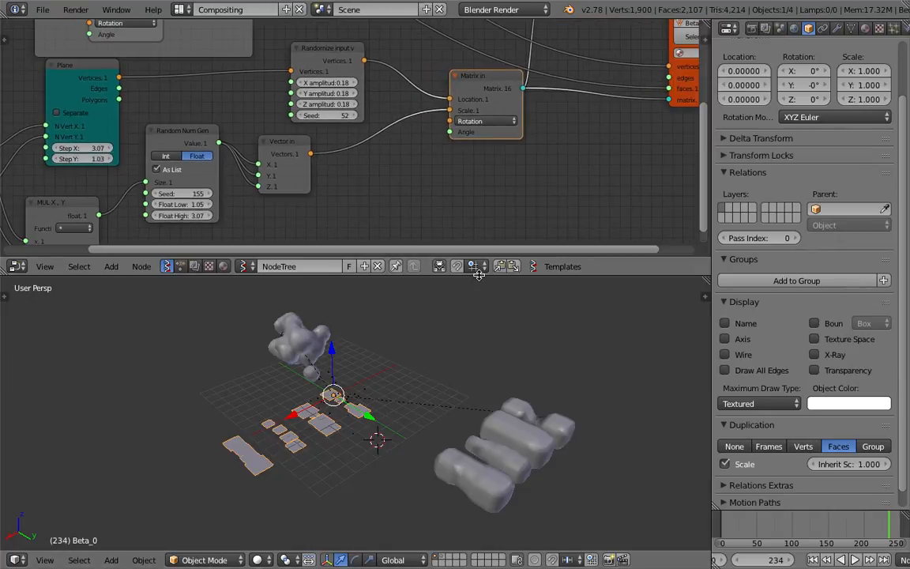
# Enlarge the node editor and save the blend file
pyautogui.moveTo(482, 276); pyautogui.dragTo(478, 349)
pyautogui.scroll(1, 443, 192)
pyautogui.hotkey('ctrl', 's')
# Try adding a Random Vector MK2 node below the Matrix in node
pyautogui.click(428, 198)
pyautogui.press('space')
pyautogui.write('random')
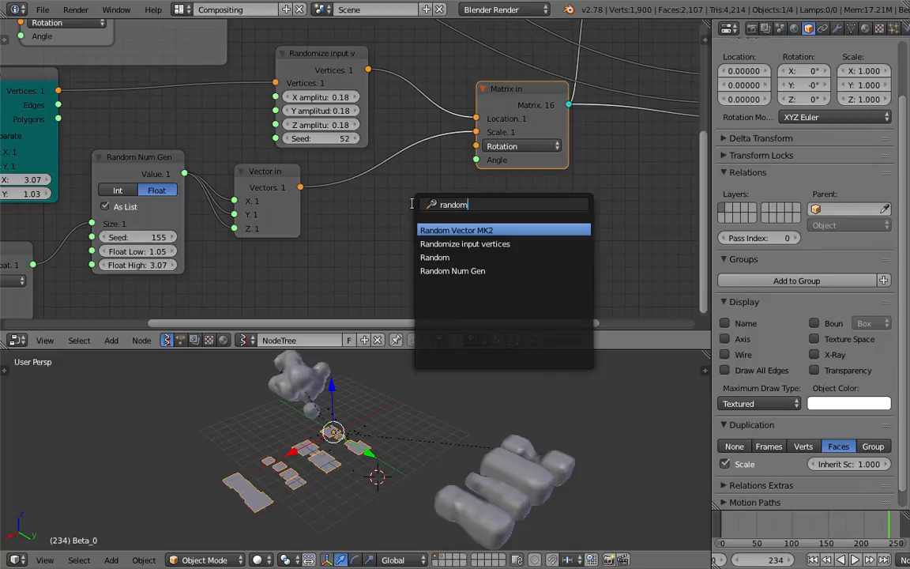
pyautogui.press('Down')
pyautogui.press('Down')
pyautogui.press('Down')
pyautogui.press('Up')
pyautogui.press('Up')
pyautogui.press('Up')
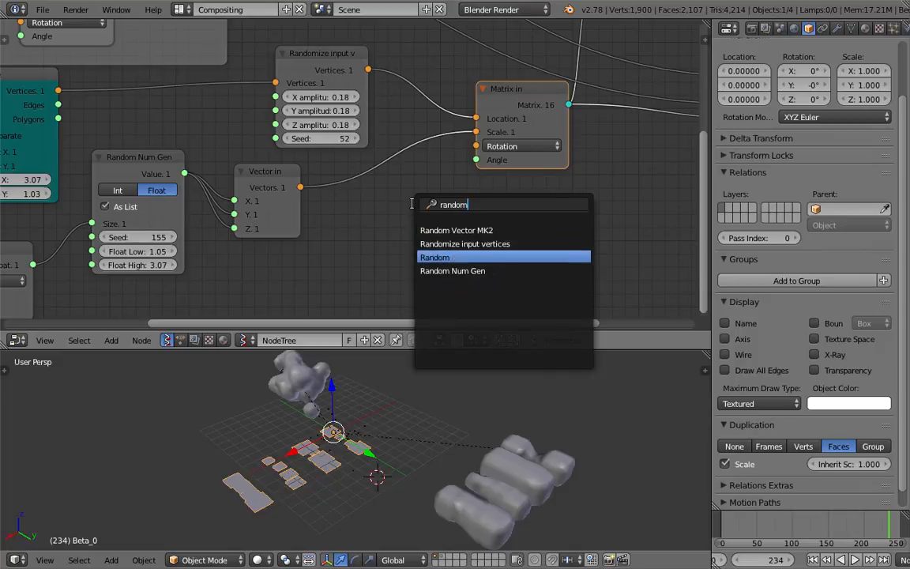
pyautogui.press('Return')
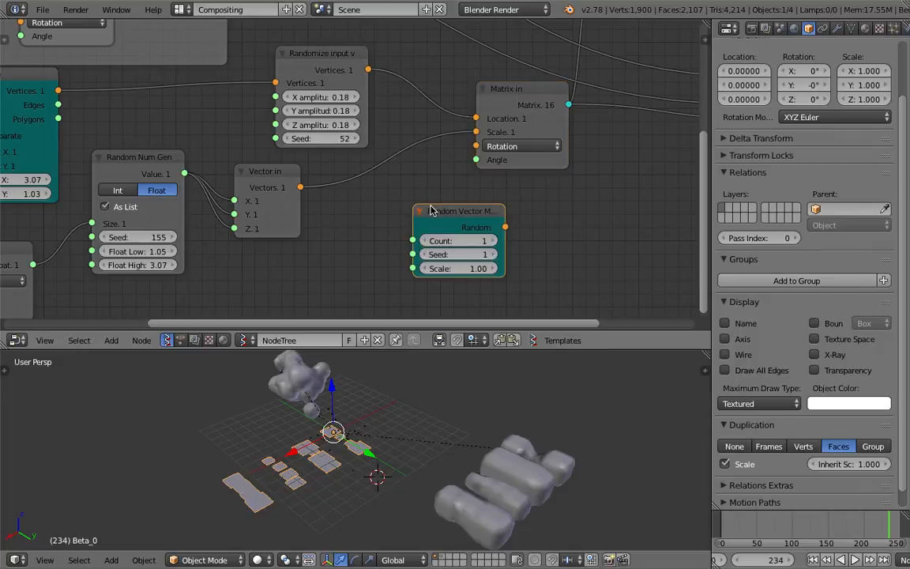
pyautogui.hotkey('ctrl', 'z')
# Connect the Randomize input vertices node's Vertices output to the Rotation input of the Matrix in node
pyautogui.moveTo(94, 113); pyautogui.dragTo(340, 88)
pyautogui.moveTo(433, 74); pyautogui.dragTo(545, 151)
pyautogui.hotkey('alt', 'space')
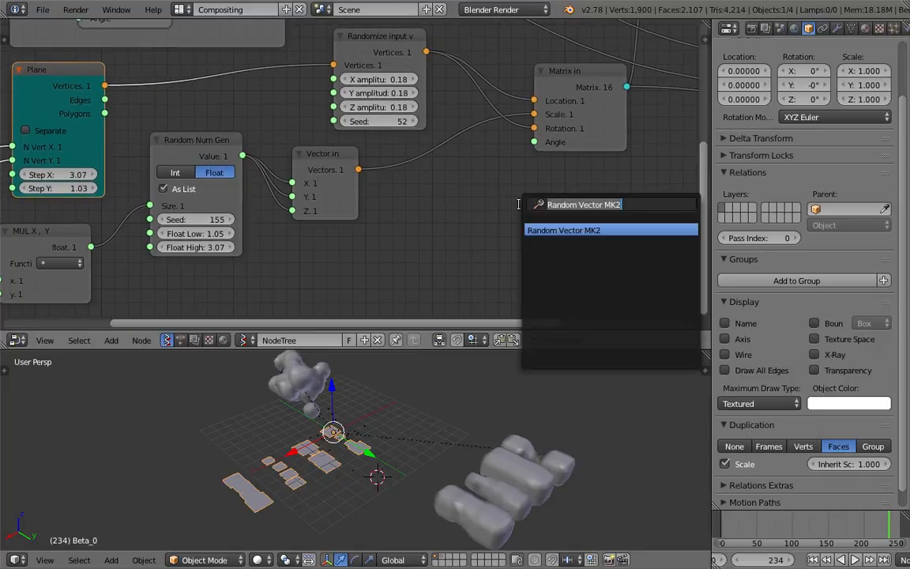
pyautogui.press('Escape')
# Duplicate the Random Num Gen node below Matrix in and set the copy's Float Low to -180 and Float High to 180
pyautogui.click(203, 141)
pyautogui.hotkey('shift', 'd')
pyautogui.click(447, 199)
pyautogui.moveTo(450, 200); pyautogui.dragTo(478, 162, button='middle')
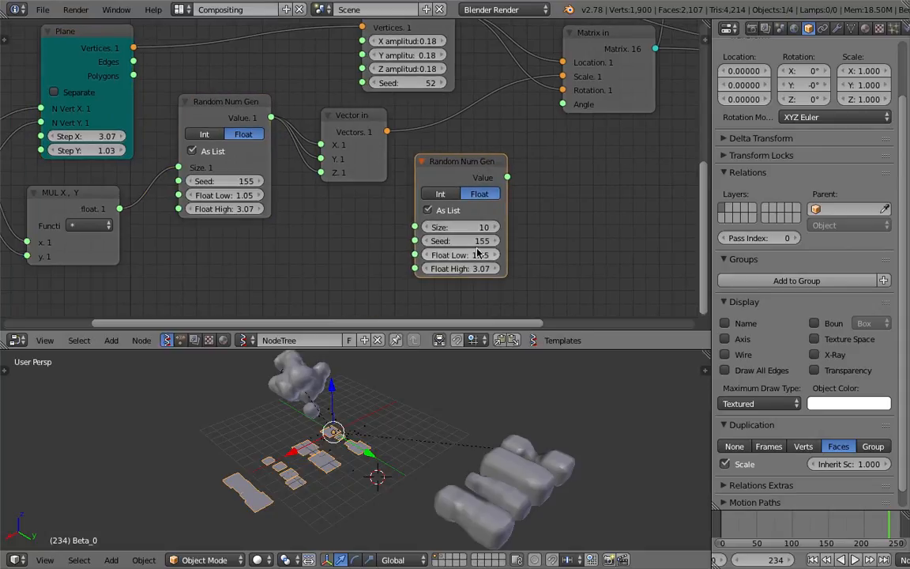
pyautogui.write('-180')
pyautogui.press('Tab')
pyautogui.write('180')
pyautogui.press('Return')
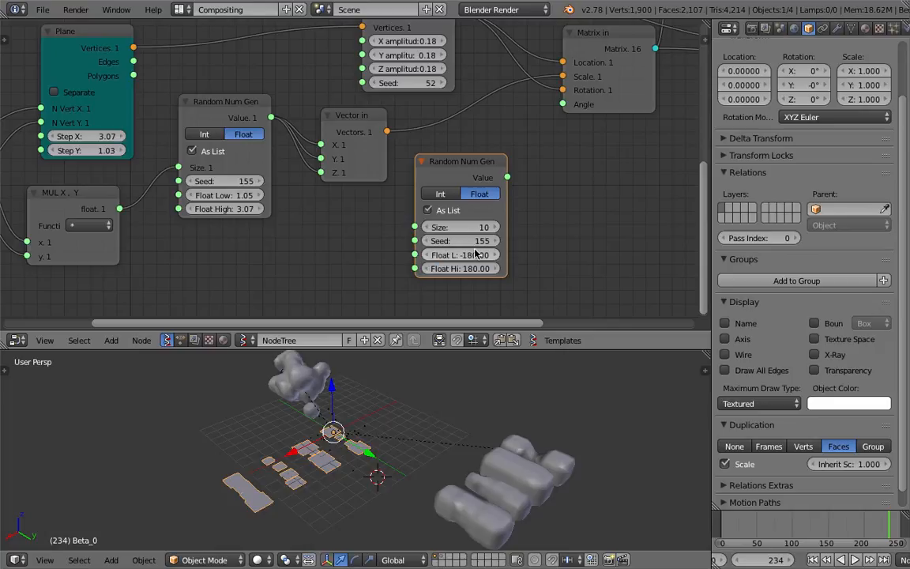
# Connect the MUL X, Y result to the new Random Num Gen's Size and its Value to Matrix in's Angle, and save the file
pyautogui.moveTo(120, 209); pyautogui.dragTo(415, 227)
pyautogui.moveTo(508, 177); pyautogui.dragTo(510, 181)
pyautogui.moveTo(563, 109); pyautogui.dragTo(562, 106)
pyautogui.hotkey('ctrl', 's')
pyautogui.click(569, 466)
# Scrub the timeline to frame 61 and examine the randomly rotated planes and metaballs
pyautogui.moveTo(291, 485); pyautogui.dragTo(340, 442, button='middle')
pyautogui.click(789, 522)
pyautogui.keyDown('shift'); pyautogui.moveTo(549, 438); pyautogui.dragTo(463, 453, button='middle'); pyautogui.keyUp('shift')
pyautogui.click(765, 532)
pyautogui.moveTo(442, 417); pyautogui.dragTo(413, 427, button='middle')
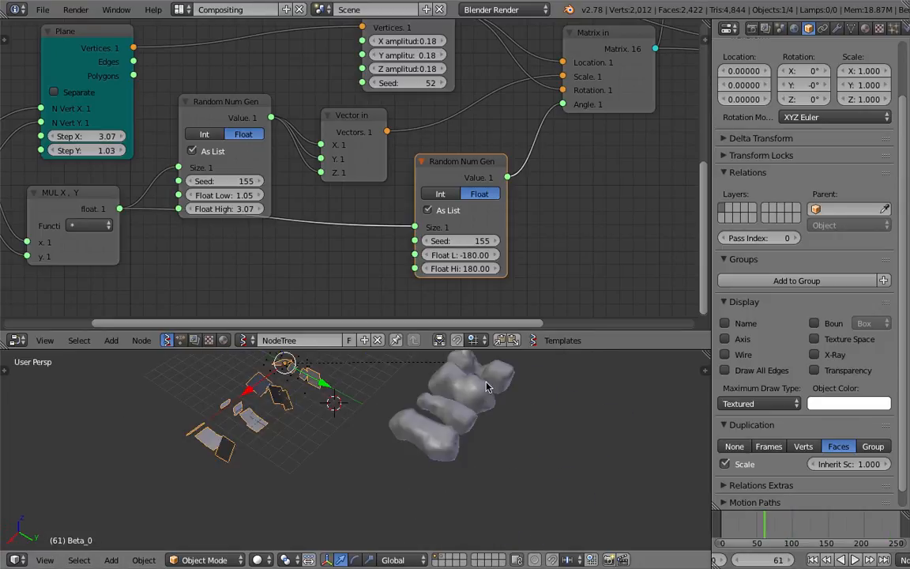
# Enlarge the 3D view over the node editor and save the blend file
pyautogui.moveTo(469, 350); pyautogui.dragTo(469, 210)
pyautogui.hotkey('ctrl', 's')
pyautogui.click(397, 345)
pyautogui.moveTo(397, 346); pyautogui.dragTo(472, 373, button='middle')
pyautogui.hotkey('ctrl', 's')
pyautogui.click(472, 372)
pyautogui.moveTo(387, 423); pyautogui.dragTo(328, 427, button='middle')
pyautogui.moveTo(390, 413); pyautogui.dragTo(423, 412, button='middle')
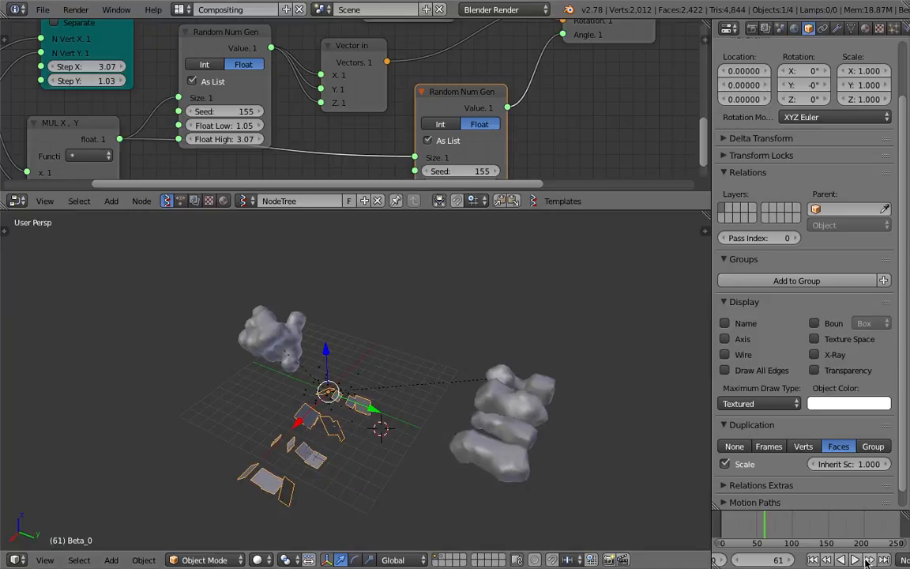
# Play the animation and set the upper integer node feeding the grid Plane's vertex count to 7
pyautogui.click(857, 560)
pyautogui.press('Home')
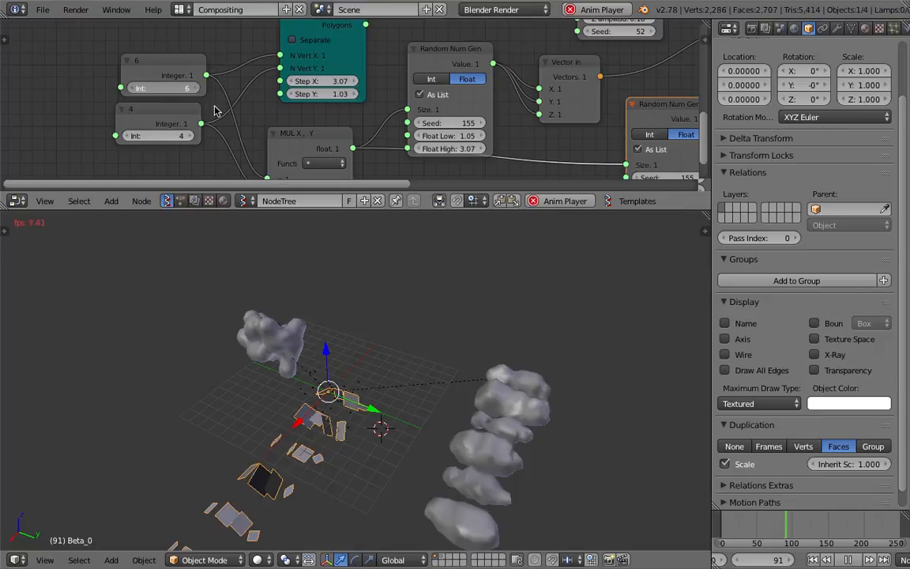
pyautogui.moveTo(439, 404); pyautogui.dragTo(381, 416, button='middle')
pyautogui.scroll(-3, 338, 273)
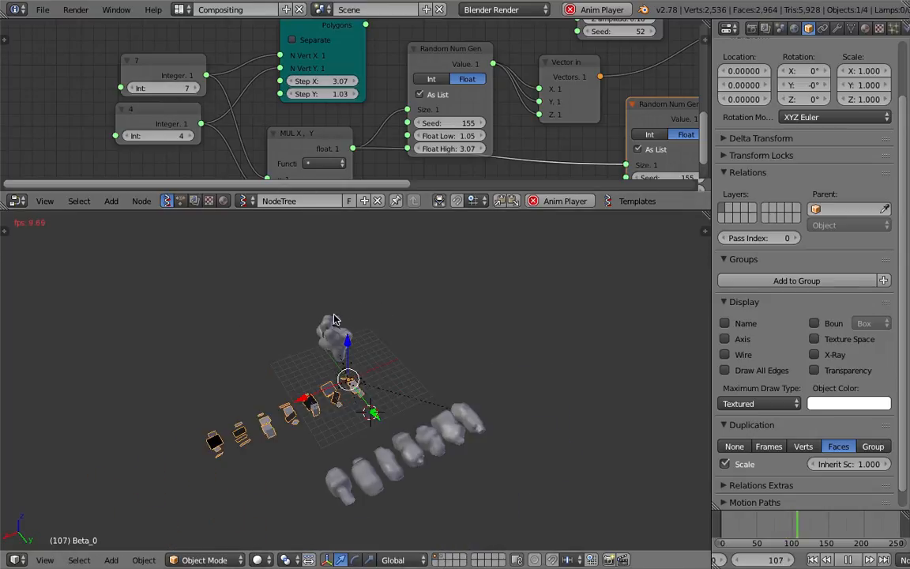
# Set the lower integer node feeding the grid Plane's vertex count to 6 and view the planes from another angle
pyautogui.click(190, 136)
pyautogui.click(191, 135)
pyautogui.moveTo(431, 455); pyautogui.dragTo(493, 321, button='middle')
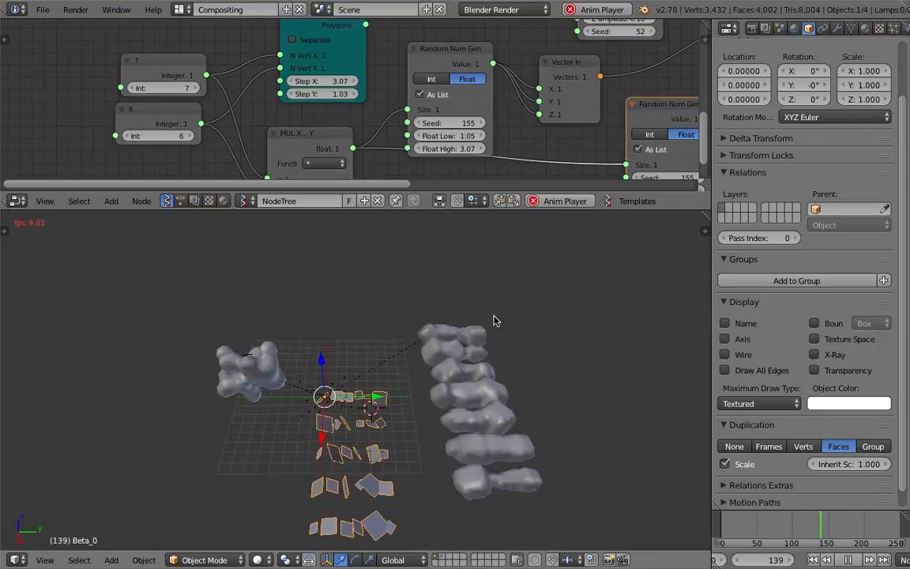
# Set the grid Plane node's Step X to 1.21 and save the blend file
pyautogui.moveTo(370, 113); pyautogui.dragTo(280, 101, button='middle')
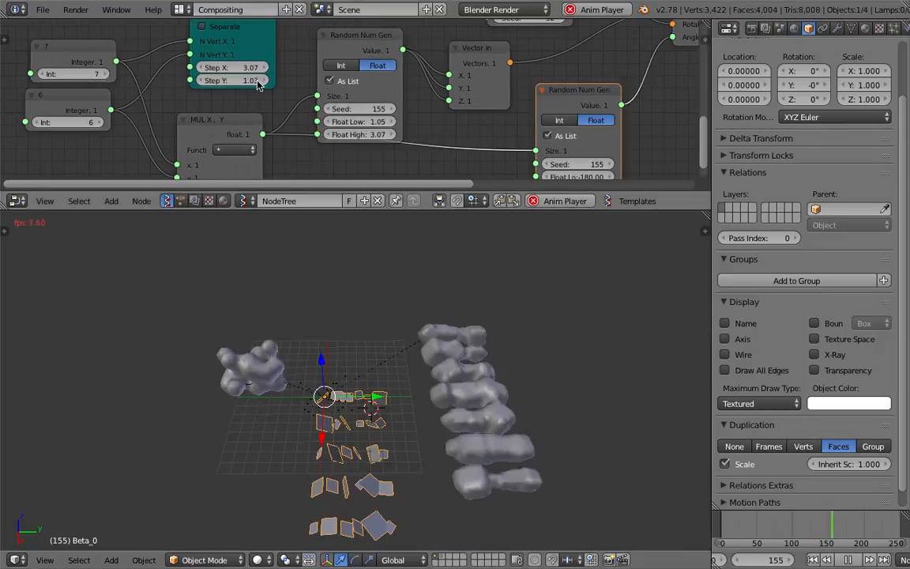
pyautogui.moveTo(252, 68); pyautogui.dragTo(207, 68)
pyautogui.moveTo(418, 395); pyautogui.dragTo(358, 353, button='middle')
pyautogui.hotkey('ctrl', 's')
pyautogui.press('Return')
pyautogui.scroll(3, 314, 494)
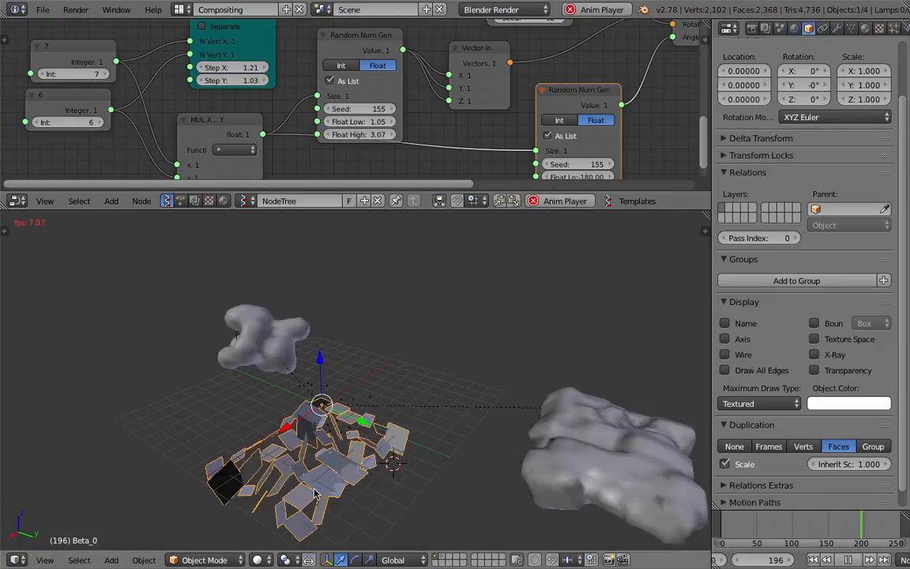
# Enlarge the node editor and delete the grid Plane node together with its two integer nodes
pyautogui.moveTo(477, 210); pyautogui.dragTo(482, 350)
pyautogui.scroll(-1, 169, 168)
pyautogui.moveTo(174, 156); pyautogui.dragTo(268, 203, button='middle')
pyautogui.click(211, 168)
pyautogui.keyDown('shift'); pyautogui.click(199, 215); pyautogui.keyUp('shift')
pyautogui.keyDown('shift'); pyautogui.click(328, 105); pyautogui.keyUp('shift')
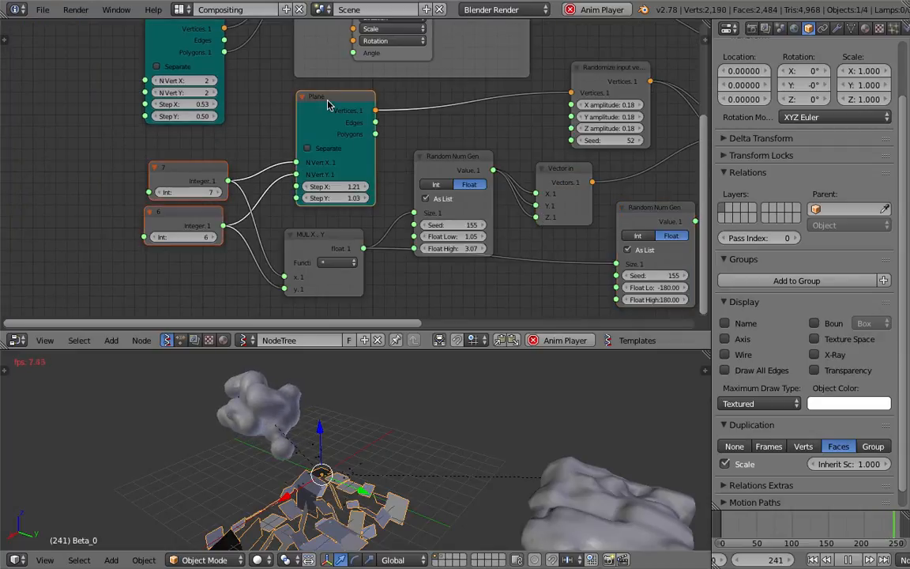
pyautogui.press('x')
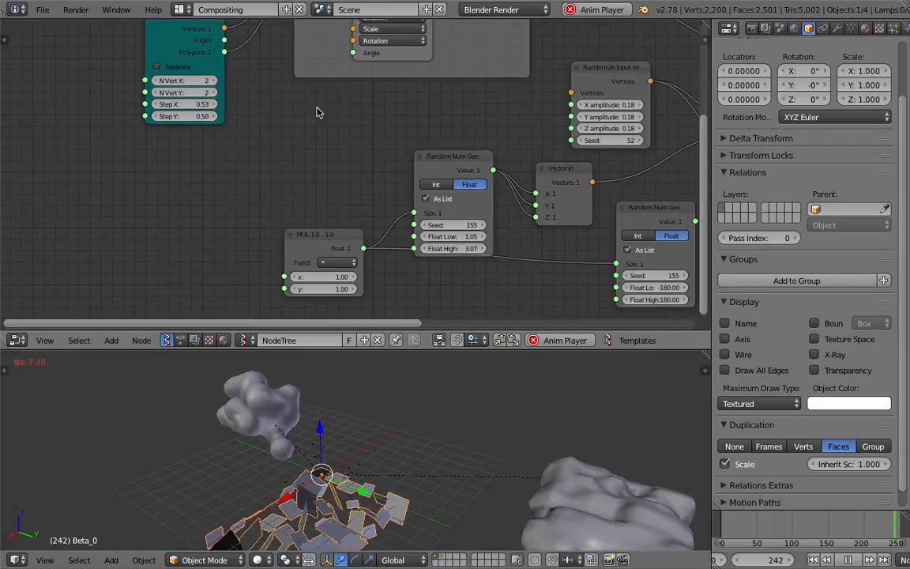
# Stop the animation and add a Random Vector MK2 node above the MUL node
pyautogui.hotkey('shift', 'a')
pyautogui.press('Escape')
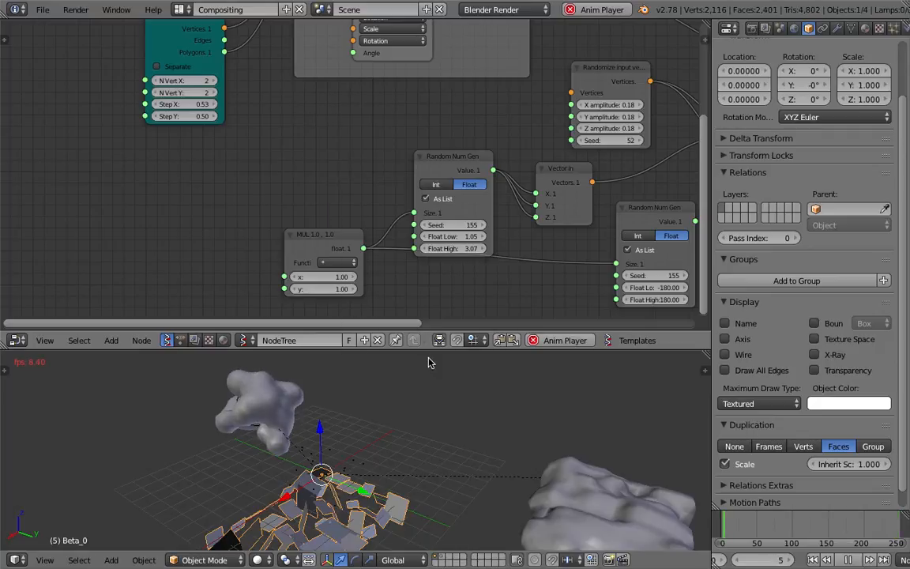
pyautogui.press('space')
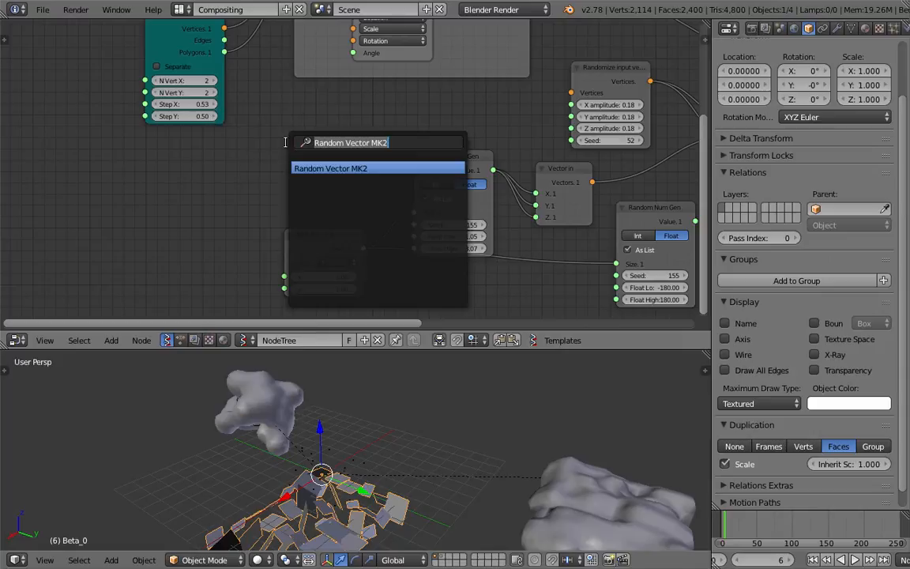
pyautogui.write('random')
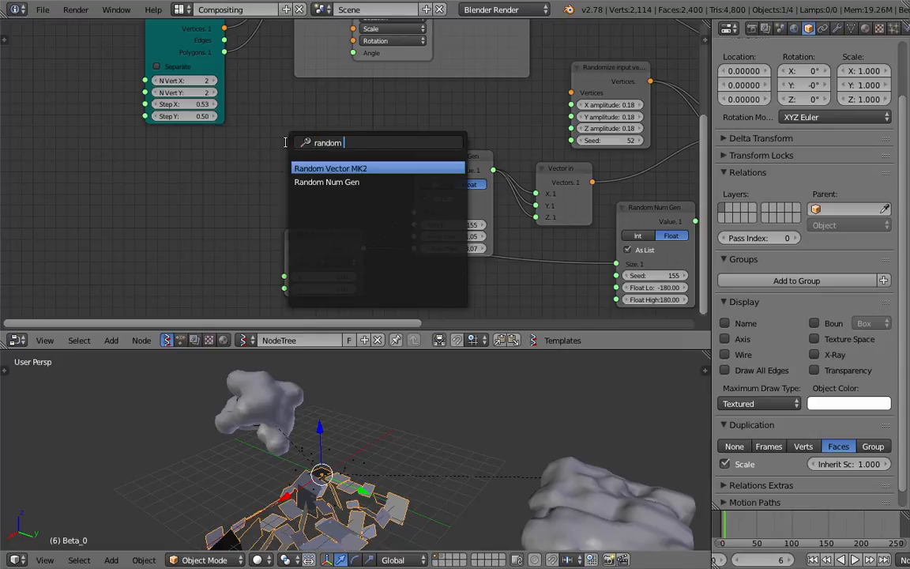
pyautogui.press('Return')
pyautogui.click(284, 128)
# Add an integer node beside the Random Vector MK2 node
pyautogui.hotkey('shift', 'a')
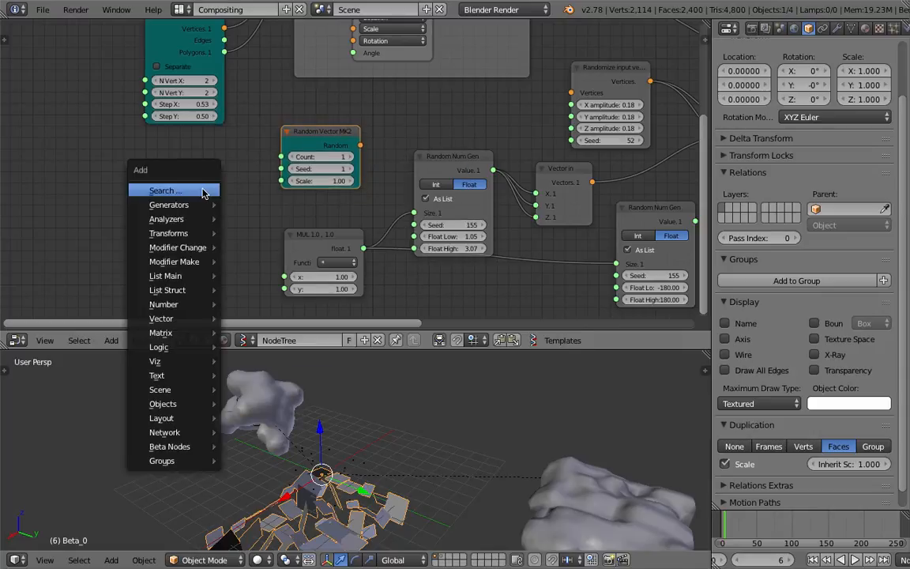
pyautogui.click(202, 193)
pyautogui.write('int')
pyautogui.press('Down')
pyautogui.press('Down')
pyautogui.press('Return')
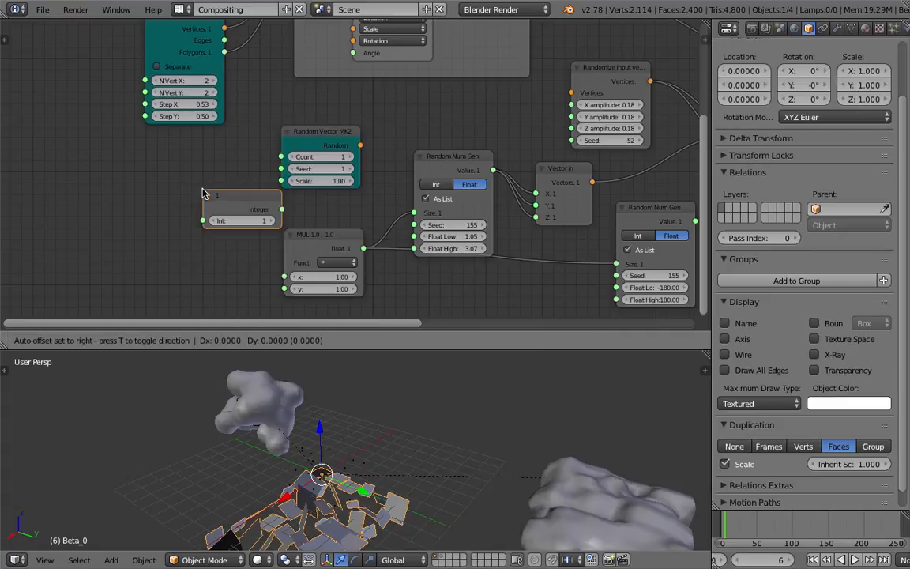
pyautogui.click(145, 196)
# Move the MUL node aside and connect the integer node to both Random Num Gen Size inputs and the Random Vector MK2 Count
pyautogui.moveTo(304, 246); pyautogui.dragTo(251, 273)
pyautogui.moveTo(227, 213); pyautogui.dragTo(615, 263)
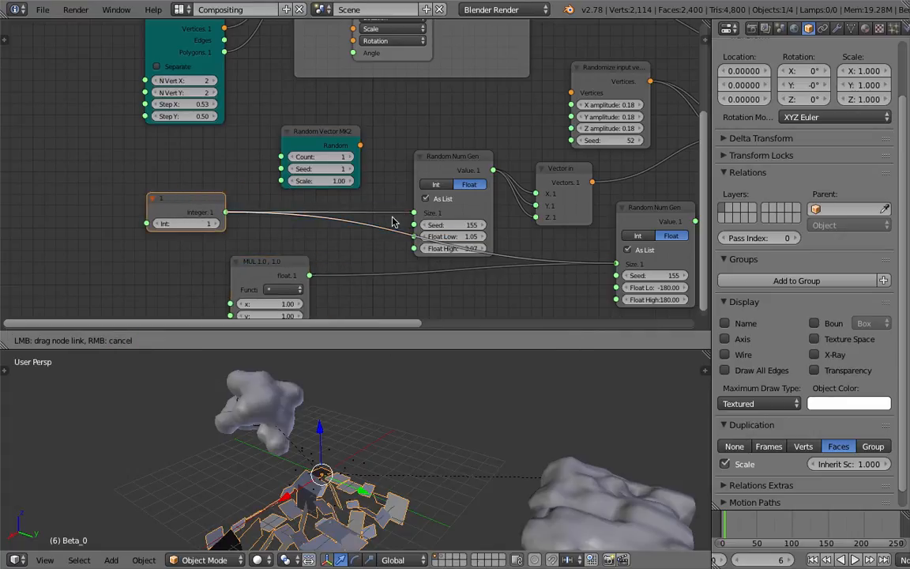
pyautogui.click(282, 166)
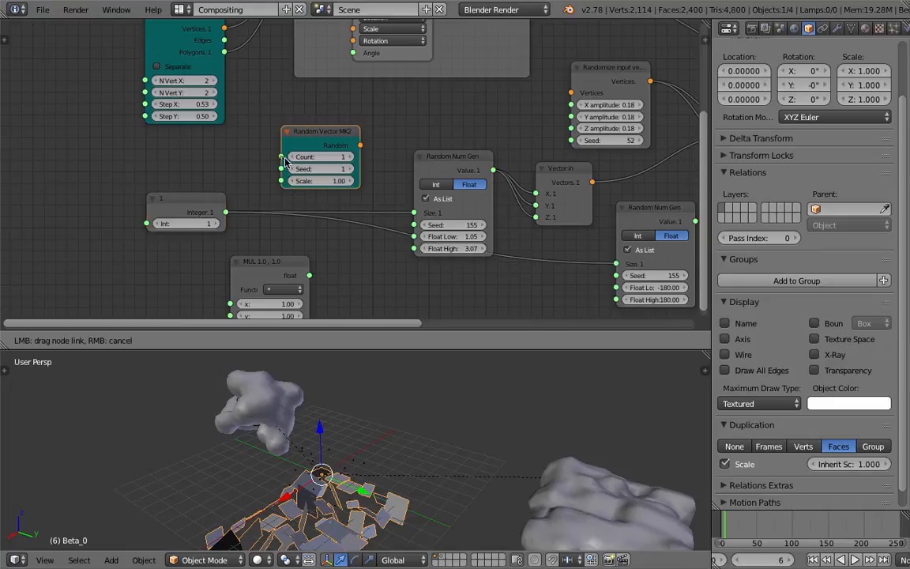
pyautogui.moveTo(284, 159); pyautogui.dragTo(227, 212)
# Set the integer node to 10 and delete the disconnected MUL node
pyautogui.click(183, 226)
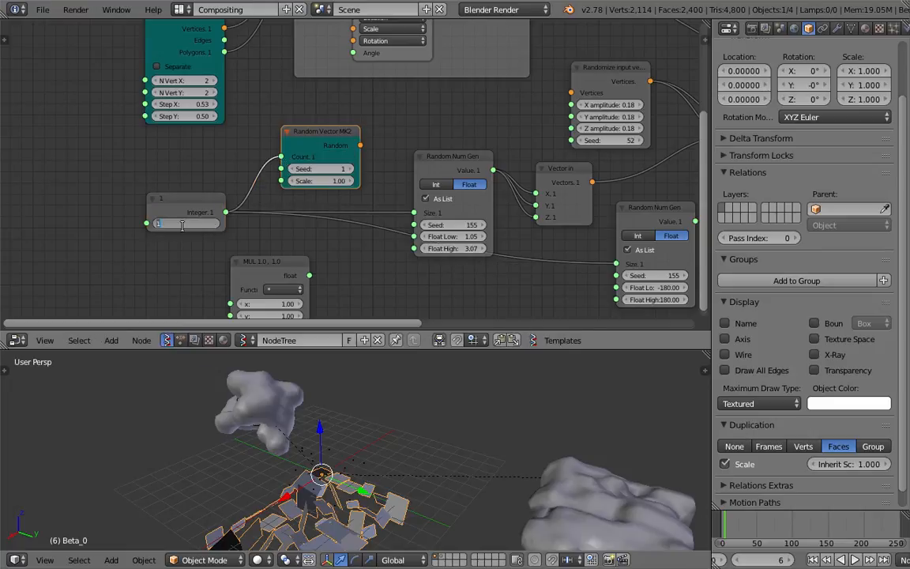
pyautogui.press('x')
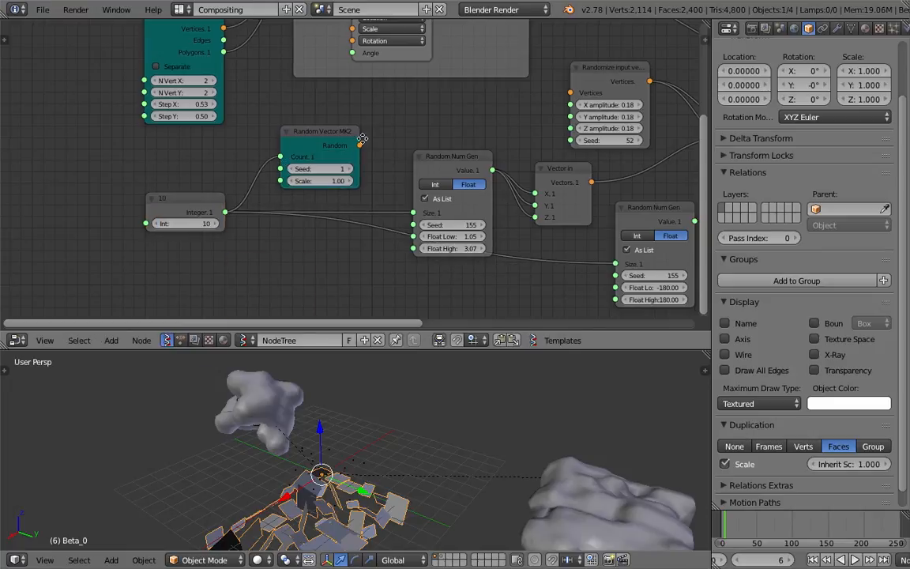
# Connect the Random Vector MK2's Random output to the Randomize input node's Vertices and save the blend file
pyautogui.moveTo(277, 263); pyautogui.dragTo(214, 249, button='middle')
pyautogui.moveTo(296, 131); pyautogui.dragTo(508, 79)
pyautogui.moveTo(362, 444); pyautogui.dragTo(388, 448, button='middle')
pyautogui.scroll(3, 357, 466)
pyautogui.hotkey('ctrl', 's')
pyautogui.click(388, 449)
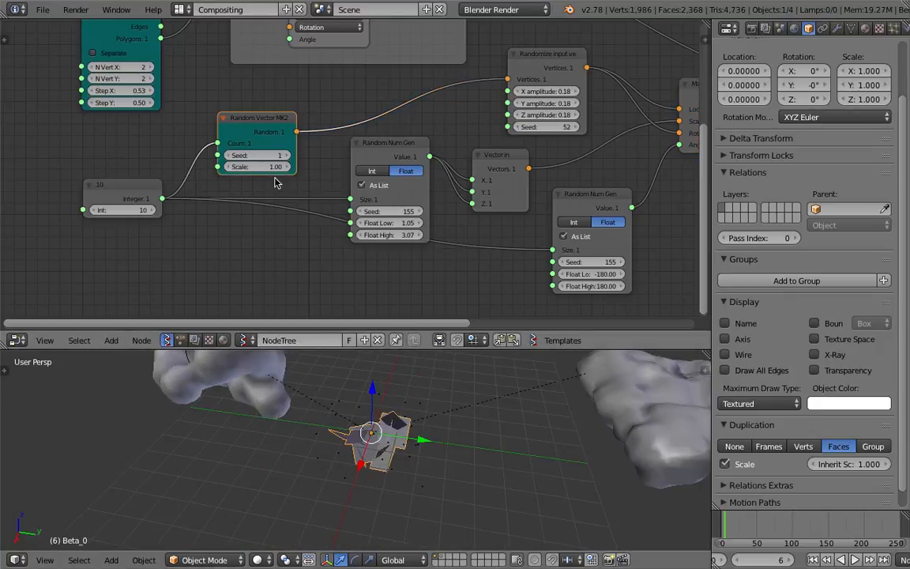
# Space out the integer and Random Vector MK2 nodes and set the Randomize input node's X, Y and Z amplitude to 0.81
pyautogui.moveTo(142, 187); pyautogui.dragTo(76, 208)
pyautogui.moveTo(253, 130); pyautogui.dragTo(215, 130)
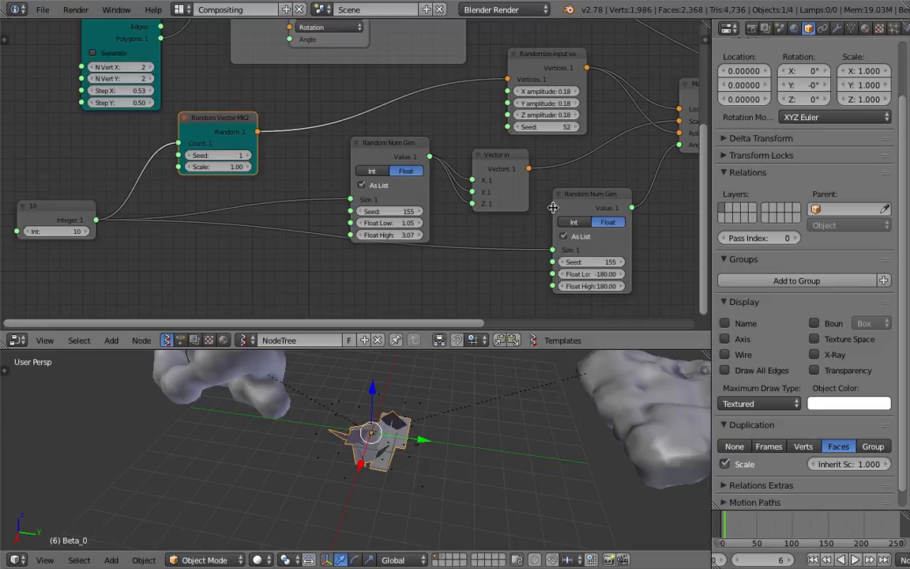
pyautogui.moveTo(586, 183); pyautogui.dragTo(494, 214, button='middle')
pyautogui.moveTo(604, 142); pyautogui.dragTo(565, 158, button='middle')
pyautogui.moveTo(405, 105); pyautogui.dragTo(447, 149)
pyautogui.moveTo(191, 169); pyautogui.dragTo(513, 114, button='middle')
# Set the Random Vector MK2's Seed to 98 and the integer node to 30
pyautogui.moveTo(395, 147); pyautogui.dragTo(400, 148)
pyautogui.write('30')
pyautogui.press('Return')
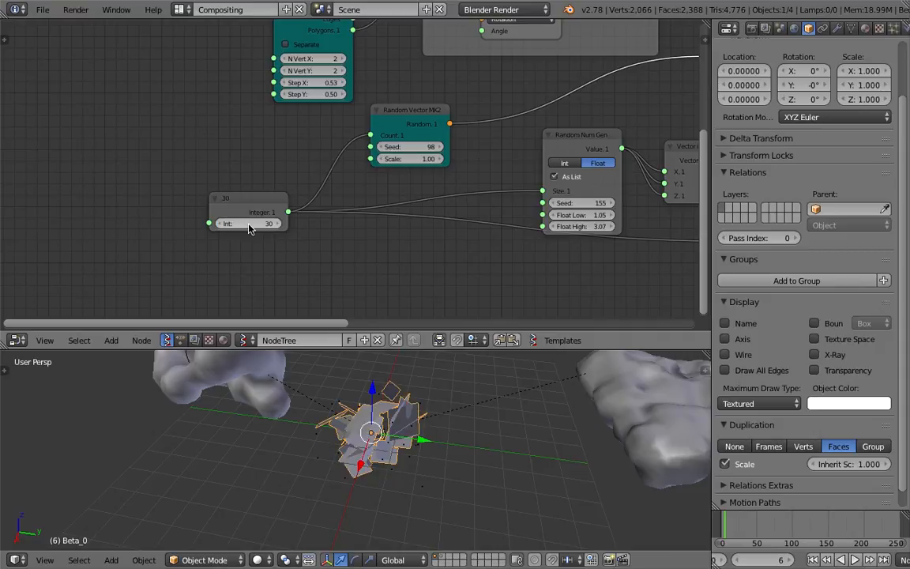
# Move the timeline to frame 79 and examine the scattered planes and metaballs from farther away
pyautogui.click(778, 531)
pyautogui.moveTo(427, 444); pyautogui.dragTo(316, 423, button='middle')
pyautogui.scroll(-3, 414, 431)
pyautogui.press('g')
pyautogui.hotkey('shift', 'x')
pyautogui.hotkey('shift', 'y')
pyautogui.rightClick(389, 461)
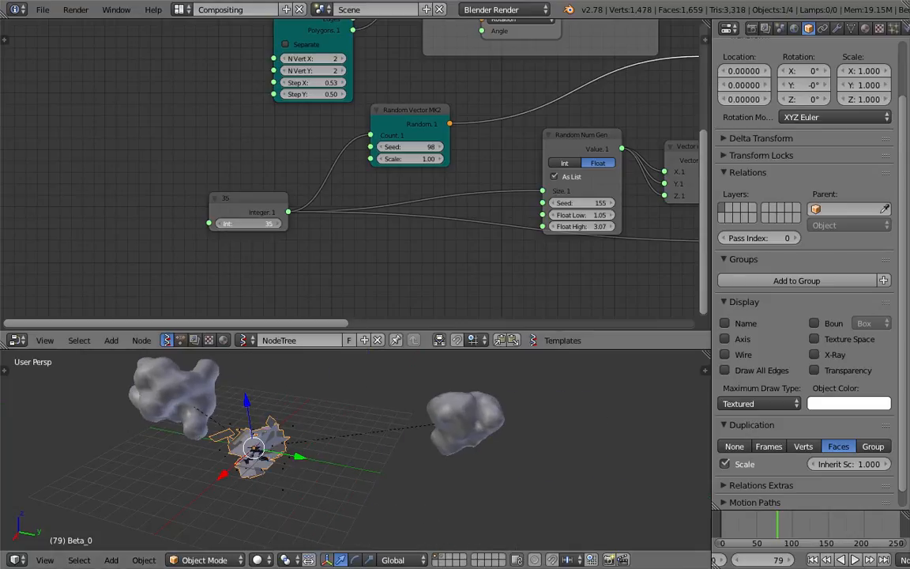
# Set the integer node to 36 and the Random Vector MK2's Scale to 2.23, and scrub the timeline to frame 83
pyautogui.moveTo(395, 157); pyautogui.dragTo(482, 157)
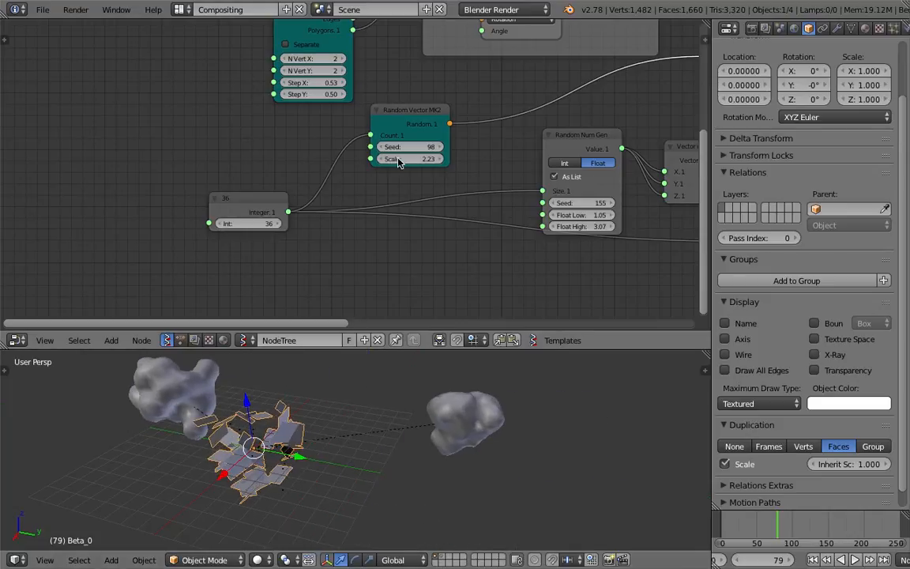
pyautogui.moveTo(742, 520); pyautogui.dragTo(781, 520)
pyautogui.moveTo(553, 435); pyautogui.dragTo(514, 421, button='middle')
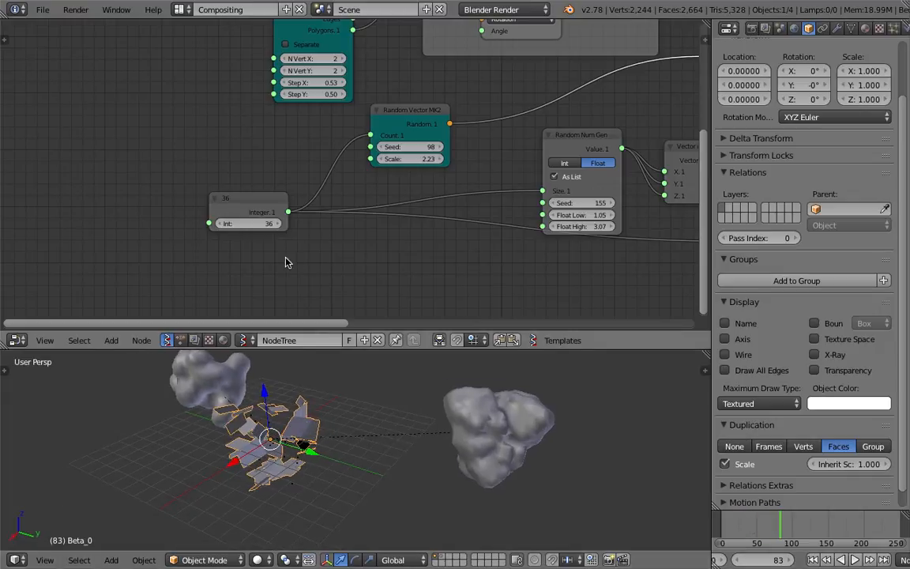
# Set the Seed of the Random Num Gen feeding Vector in to 192 and play the animation
pyautogui.moveTo(320, 232); pyautogui.dragTo(132, 223, button='middle')
pyautogui.moveTo(387, 196); pyautogui.dragTo(438, 195)
pyautogui.click(854, 559)
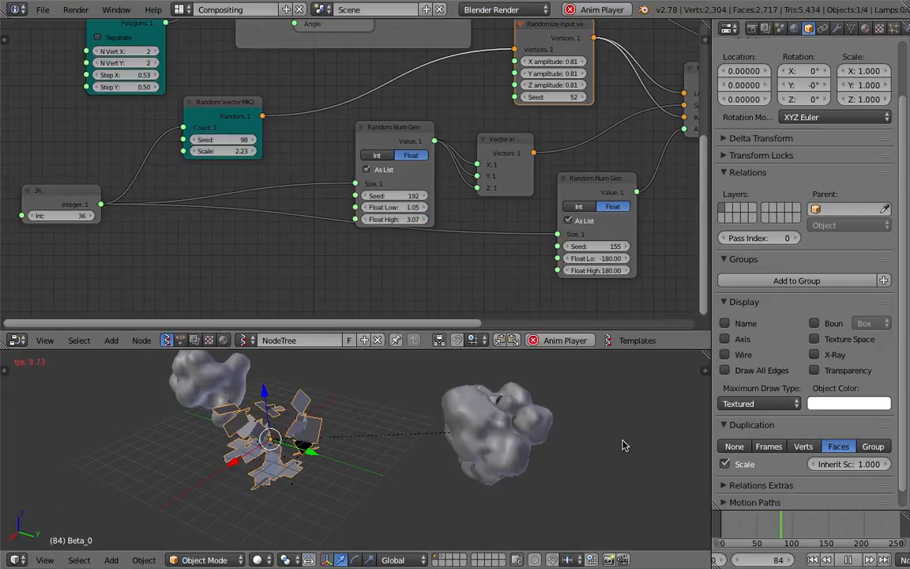
# Select the metaball and set its View resolution to 2.425
pyautogui.moveTo(564, 444); pyautogui.dragTo(544, 451, button='middle')
pyautogui.rightClick(544, 451)
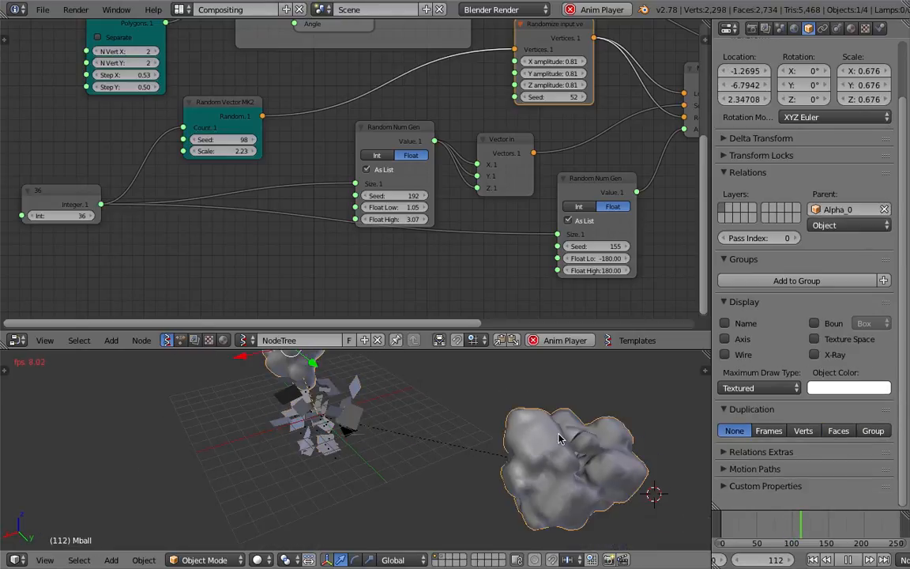
pyautogui.click(837, 32)
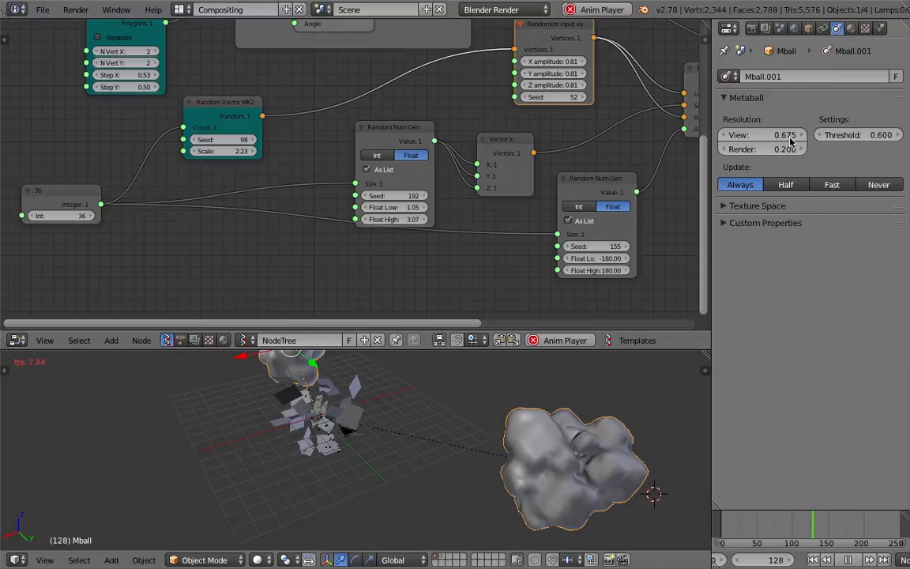
pyautogui.moveTo(760, 135); pyautogui.dragTo(805, 135)
# Stop the animation, enlarge the 3D view over the node editor and save the blend file
pyautogui.moveTo(535, 381); pyautogui.dragTo(557, 383, button='middle')
pyautogui.click(858, 559)
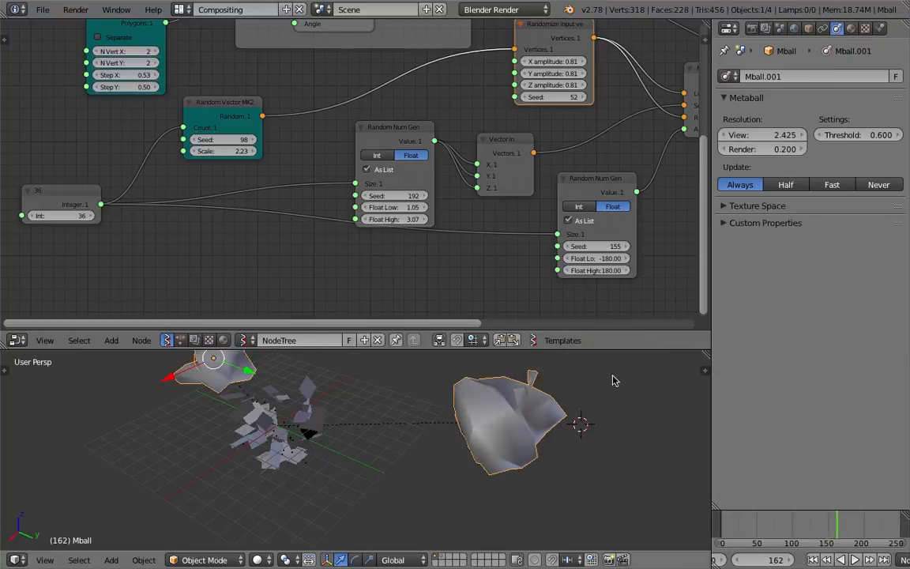
pyautogui.moveTo(596, 349); pyautogui.dragTo(596, 267)
pyautogui.hotkey('ctrl', 's')
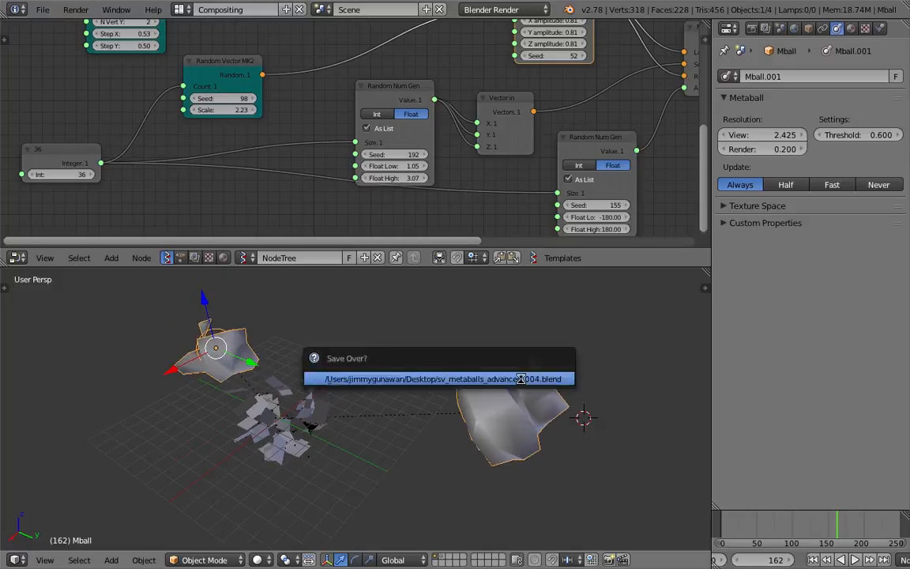
# Set the metaball's View resolution to 0.875 and briefly play the animation
pyautogui.moveTo(762, 136); pyautogui.dragTo(730, 135)
pyautogui.moveTo(517, 365); pyautogui.dragTo(522, 412, button='middle')
pyautogui.click(862, 560)
pyautogui.click(861, 561)
# Select the plane mesh and the metaball in turn and briefly play the animation to examine the instances
pyautogui.moveTo(278, 421); pyautogui.dragTo(310, 391, button='middle')
pyautogui.rightClick(278, 393)
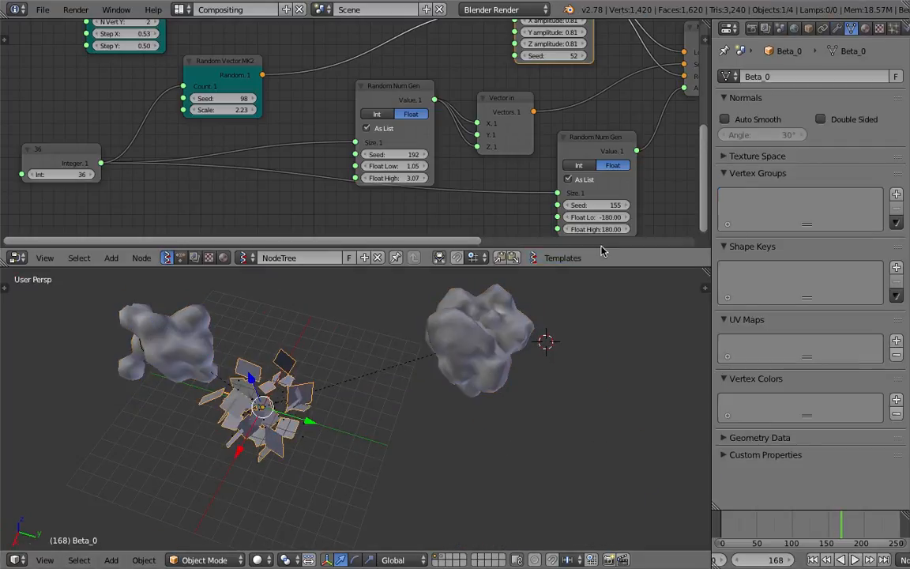
pyautogui.rightClick(494, 311)
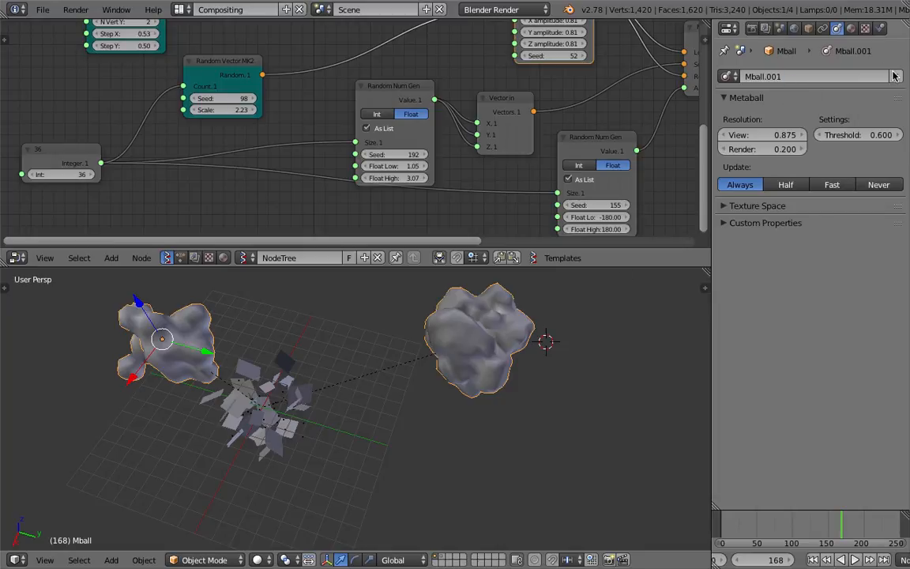
pyautogui.moveTo(516, 379); pyautogui.dragTo(390, 458, button='middle')
pyautogui.click(856, 561)
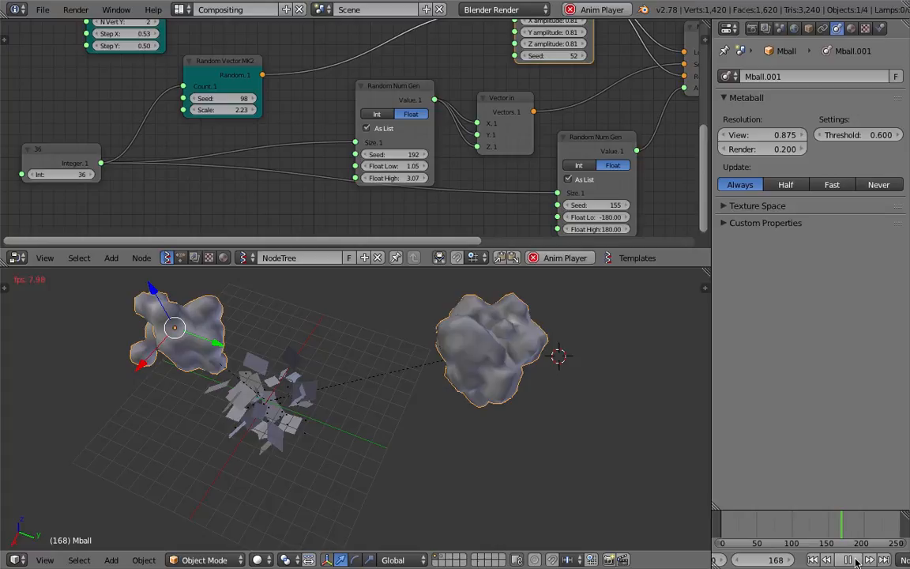
pyautogui.click(856, 562)
# Select the plane mesh, set the Random Vector MK2's Scale to 3.28 and play the animation
pyautogui.rightClick(317, 406)
pyautogui.moveTo(258, 128); pyautogui.dragTo(279, 152, button='middle')
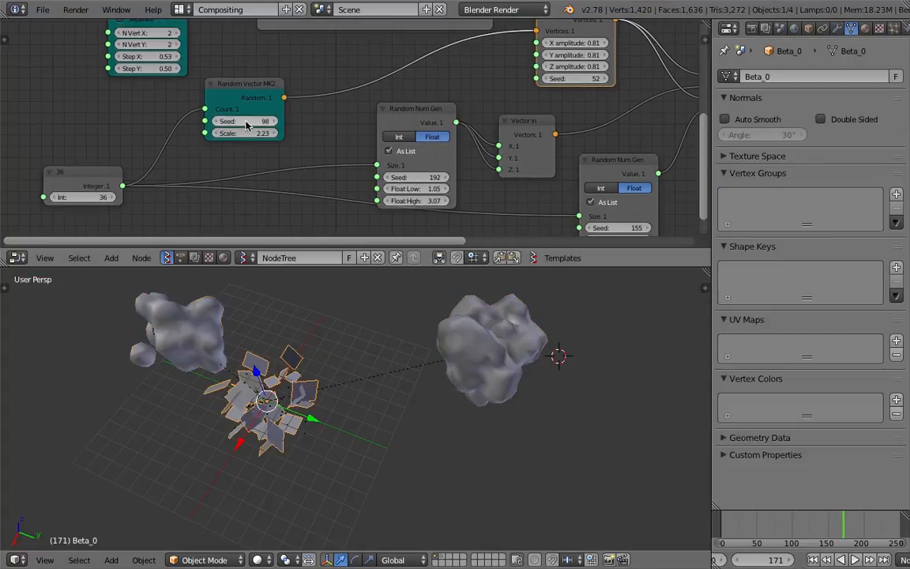
pyautogui.moveTo(247, 133); pyautogui.dragTo(308, 132)
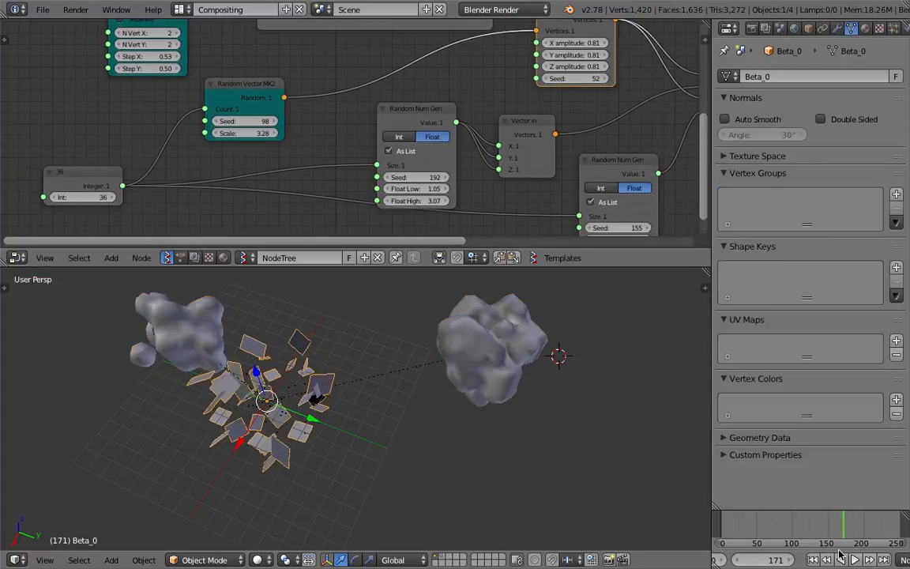
pyautogui.click(855, 561)
# Set the Random Vector MK2's Scale to 1.09, the integer node to 47 and the Seed of the Random Num Gen feeding Vector in to 279
pyautogui.moveTo(247, 133); pyautogui.dragTo(195, 132)
pyautogui.moveTo(495, 388); pyautogui.dragTo(355, 370, button='middle')
pyautogui.moveTo(80, 201); pyautogui.dragTo(89, 201)
pyautogui.moveTo(428, 182); pyautogui.dragTo(494, 173)
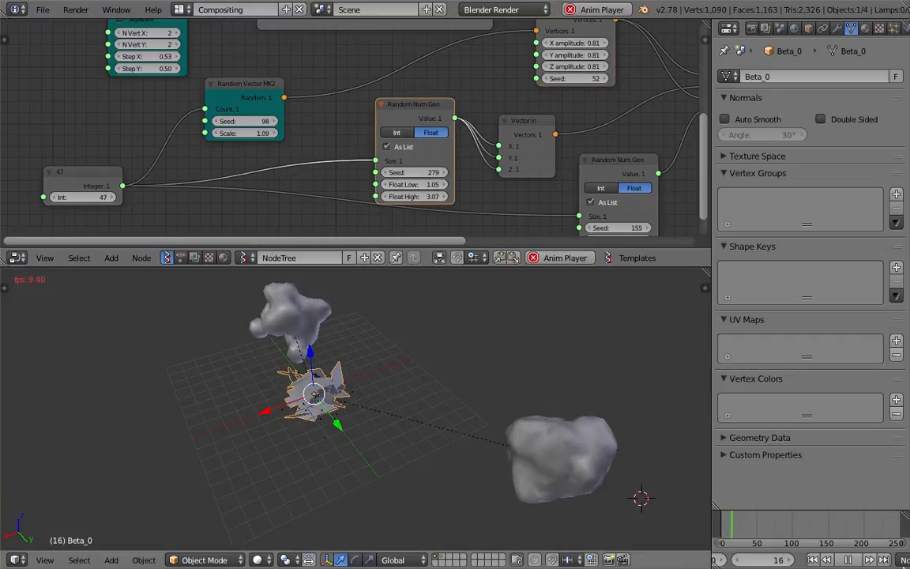
# Stop the animation, select the plane mesh and set its Duplication to Verts
pyautogui.click(848, 559)
pyautogui.moveTo(444, 374); pyautogui.dragTo(537, 391, button='middle')
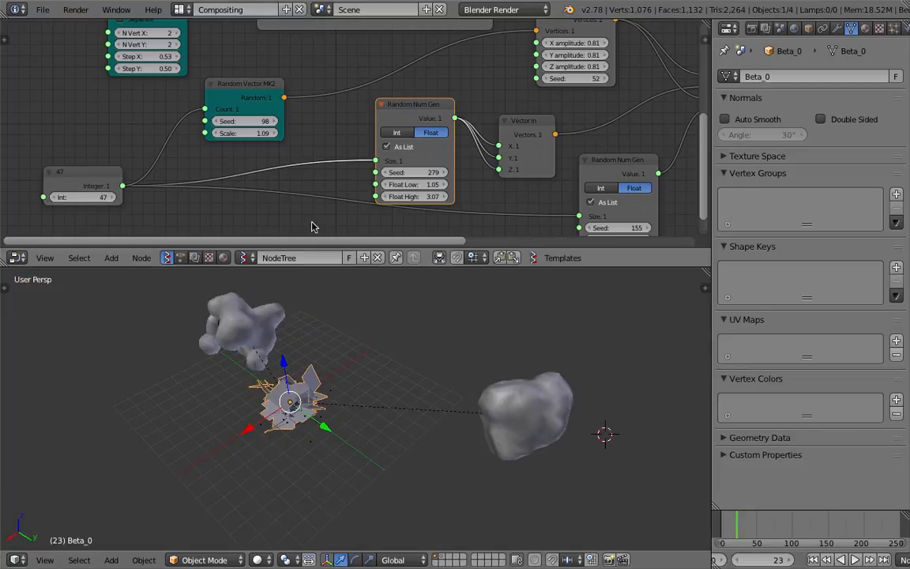
pyautogui.moveTo(508, 433); pyautogui.dragTo(502, 420, button='middle')
pyautogui.click(501, 399)
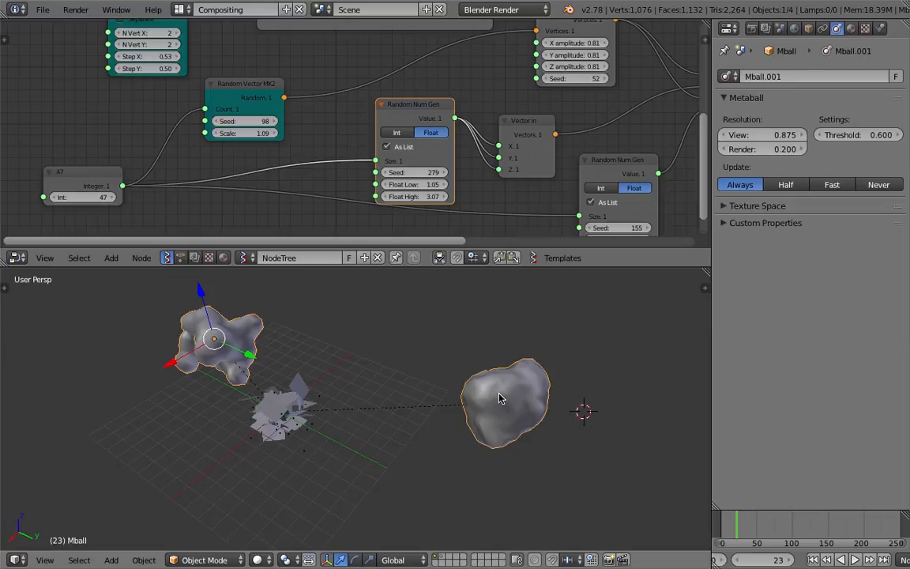
pyautogui.rightClick(329, 366)
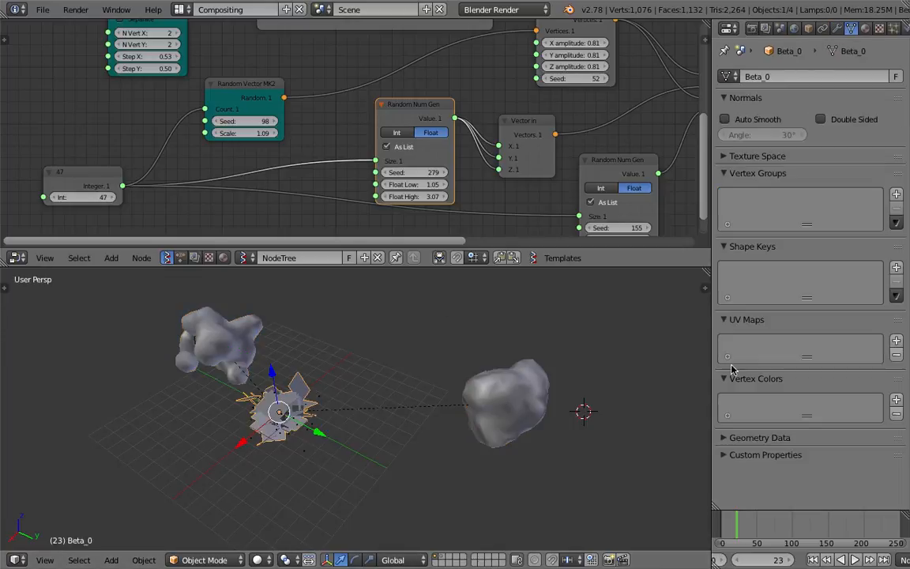
pyautogui.click(810, 28)
pyautogui.click(805, 450)
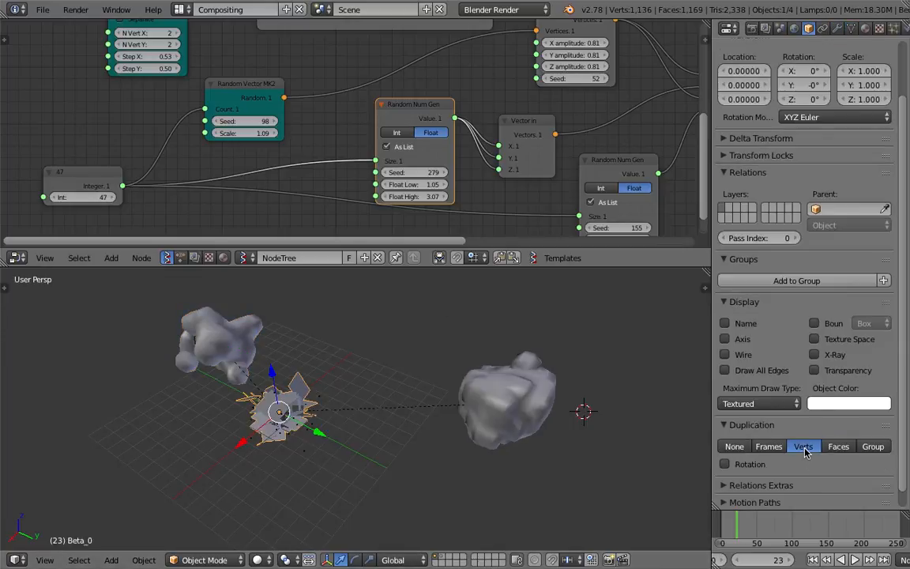
# Set the selected plane mesh's Duplication to Faces and widen the properties editor
pyautogui.click(830, 445)
pyautogui.click(812, 447)
pyautogui.click(835, 445)
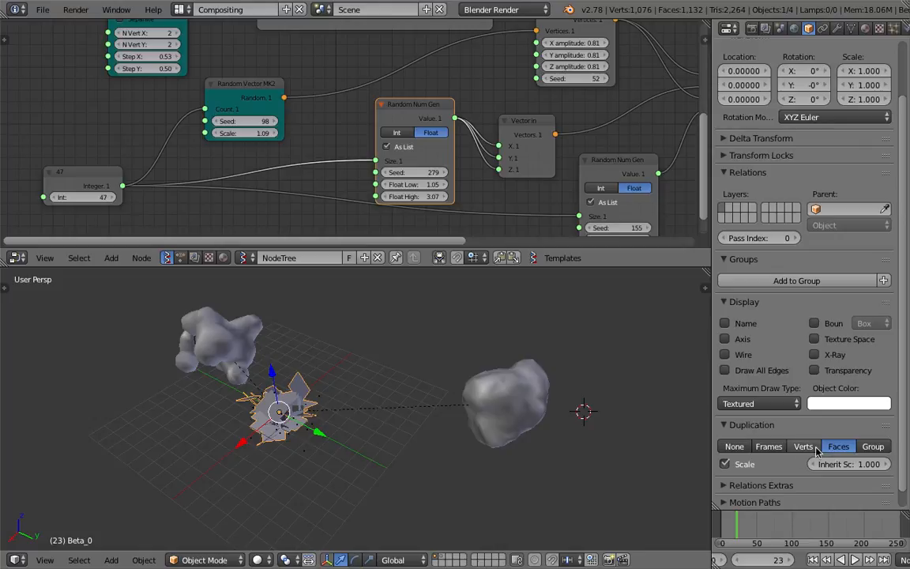
pyautogui.moveTo(712, 386); pyautogui.dragTo(620, 385)
pyautogui.moveTo(858, 465); pyautogui.dragTo(815, 465)
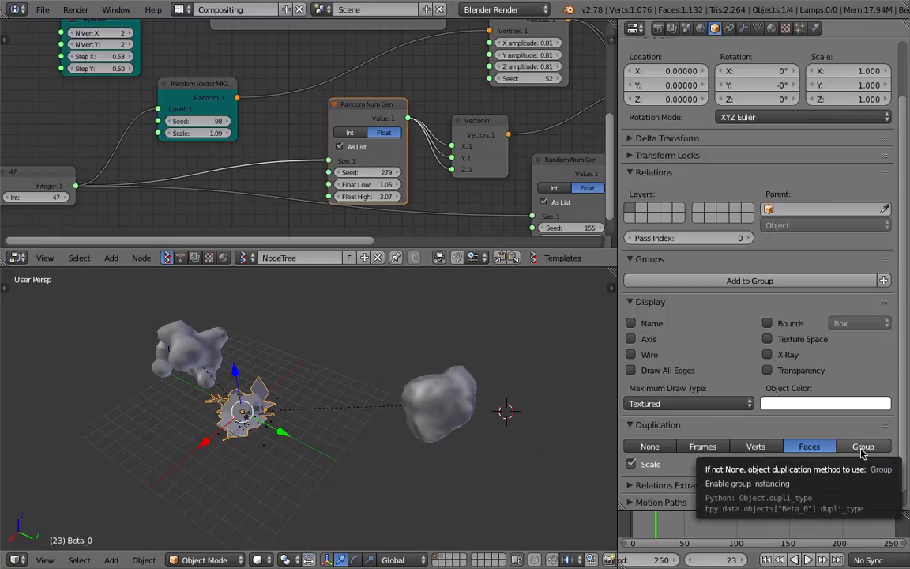
# Add a metaball capsule, scale it down to about 0.67 and place it above and between the two existing metaball clusters
pyautogui.moveTo(353, 397); pyautogui.dragTo(359, 403, button='middle')
pyautogui.hotkey('shift', 'a')
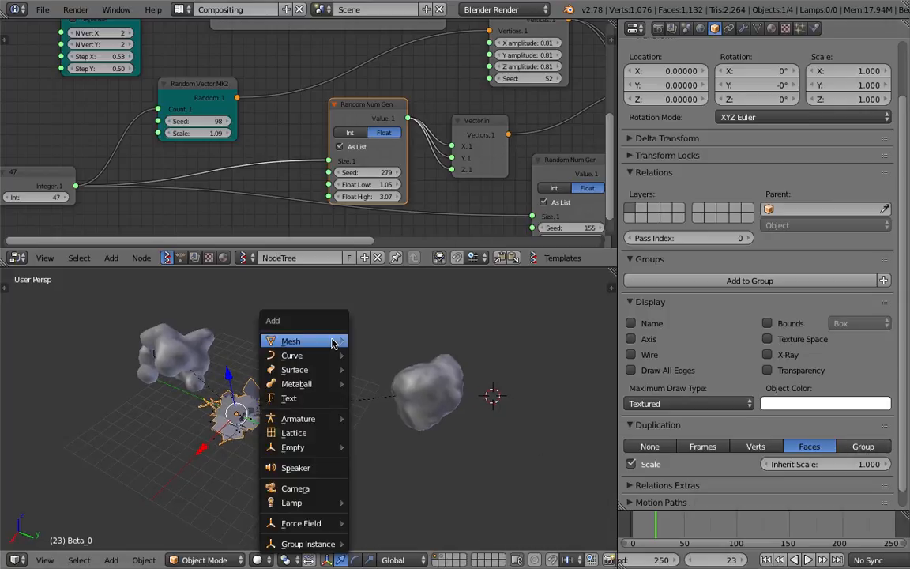
pyautogui.moveTo(304, 340)
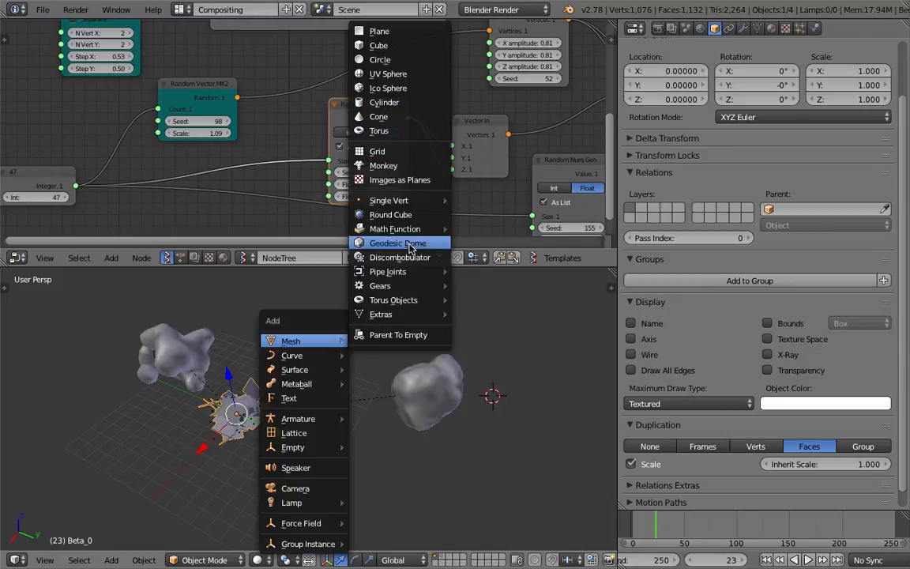
pyautogui.moveTo(335, 387)
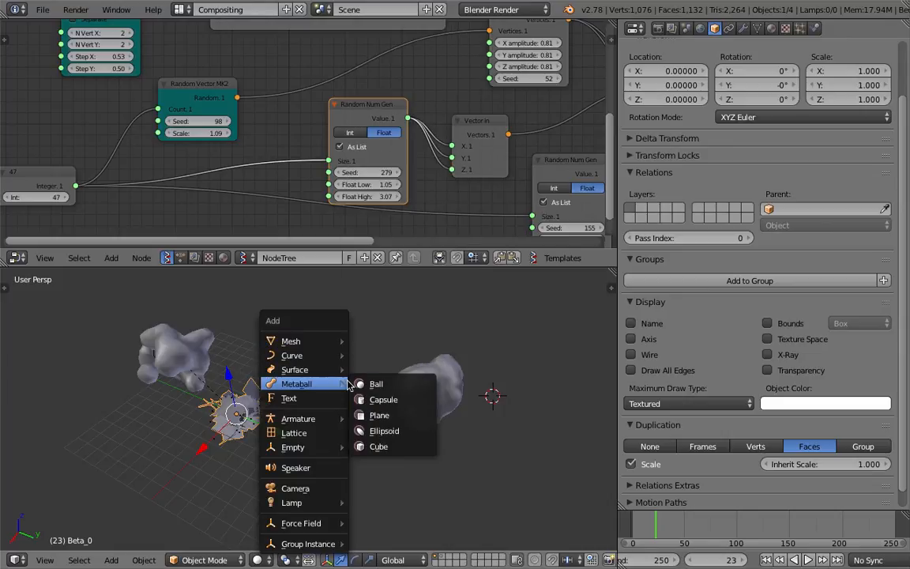
pyautogui.click(407, 398)
pyautogui.press('g')
pyautogui.click(311, 307)
pyautogui.press('s')
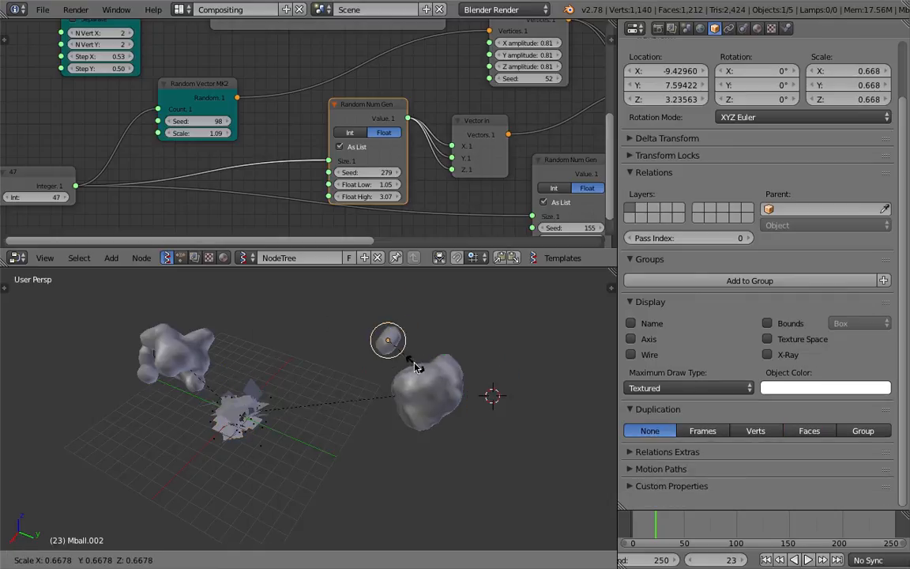
pyautogui.click(412, 362)
pyautogui.press('g')
pyautogui.click(360, 346)
# Parent the new metaball capsule to the face-duplicating plane mesh using the Object option
pyautogui.keyDown('shift'); pyautogui.rightClick(254, 404); pyautogui.keyUp('shift')
pyautogui.hotkey('ctrl', 'p')
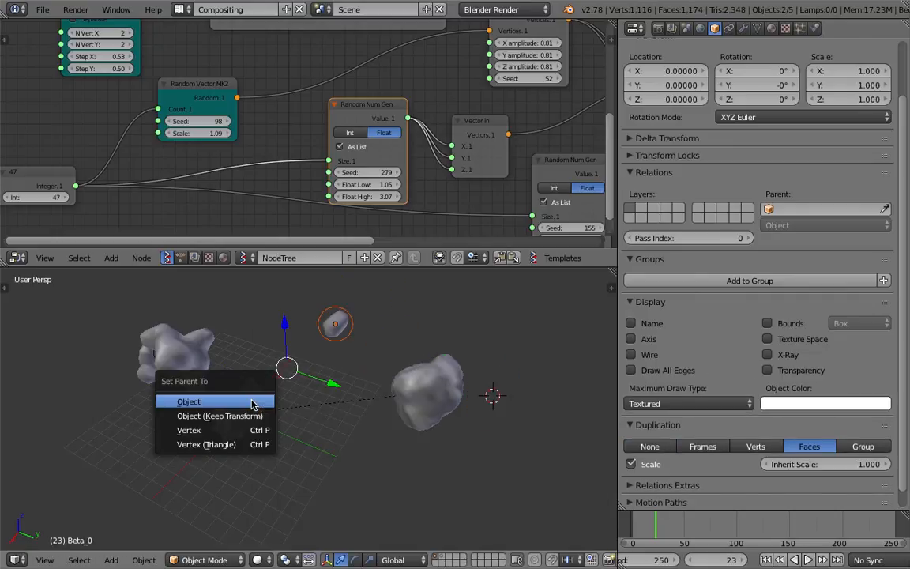
pyautogui.click(237, 400)
pyautogui.rightClick(331, 367)
pyautogui.moveTo(333, 366); pyautogui.dragTo(355, 348, button='middle')
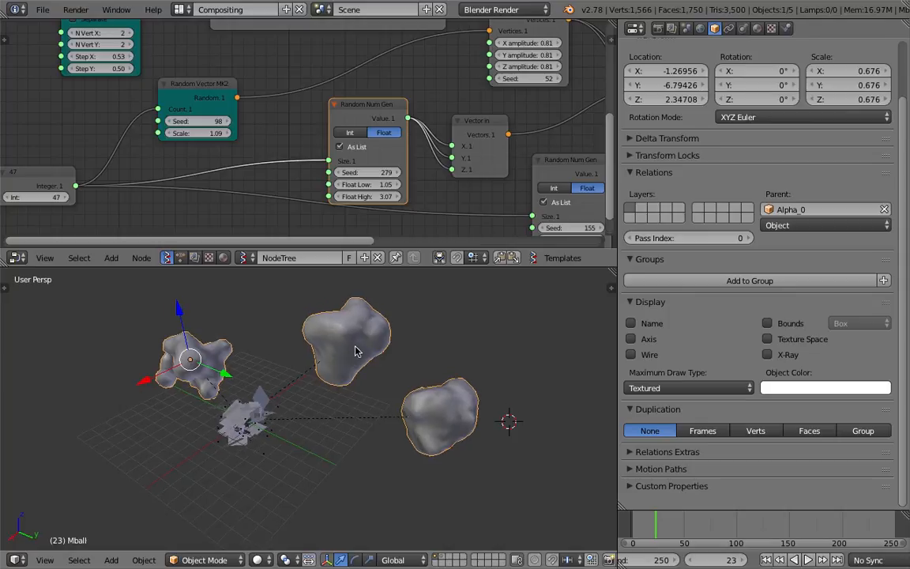
# Select the face-duplicating plane mesh, set its Inherit Scale to 0.600 and go to frame 49
pyautogui.rightClick(243, 423)
pyautogui.rightClick(212, 373)
pyautogui.rightClick(255, 411)
pyautogui.rightClick(255, 413)
pyautogui.rightClick(253, 407)
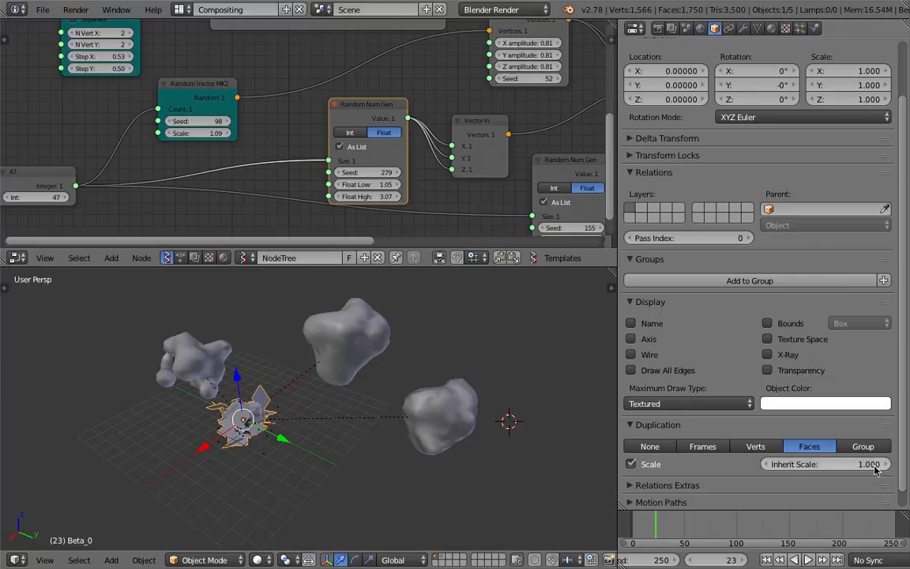
pyautogui.moveTo(869, 465); pyautogui.dragTo(837, 465)
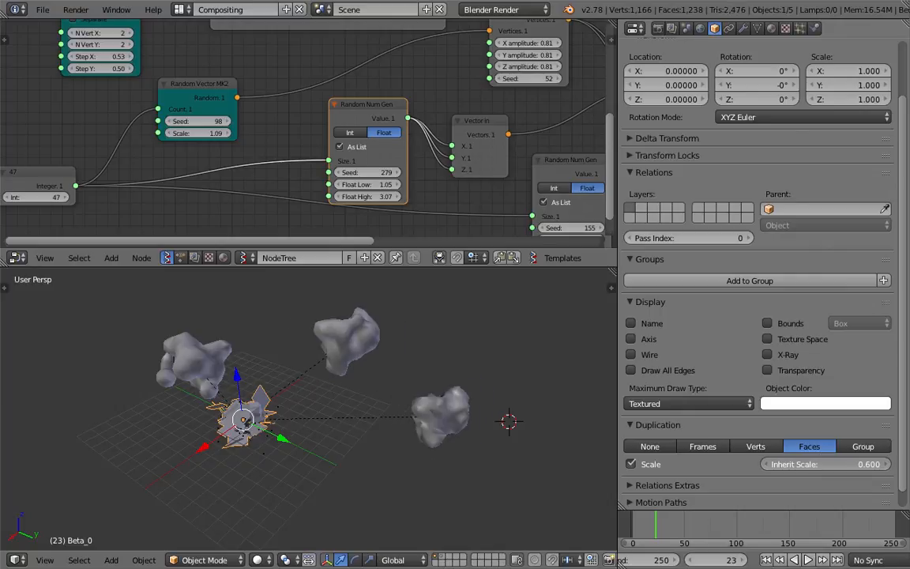
pyautogui.click(681, 527)
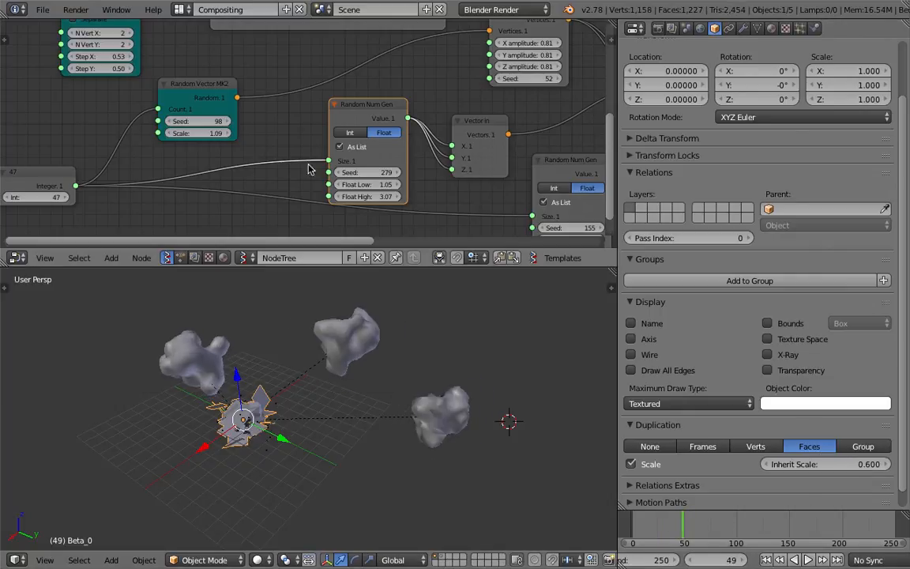
# Set the Random Vector MK2's Seed to 142 and the integer node to 51, and raise both Random Num Gen Seeds, the angle one to 218
pyautogui.moveTo(242, 137); pyautogui.dragTo(323, 144, button='middle')
pyautogui.scroll(1, 283, 135)
pyautogui.moveTo(280, 124); pyautogui.dragTo(351, 125)
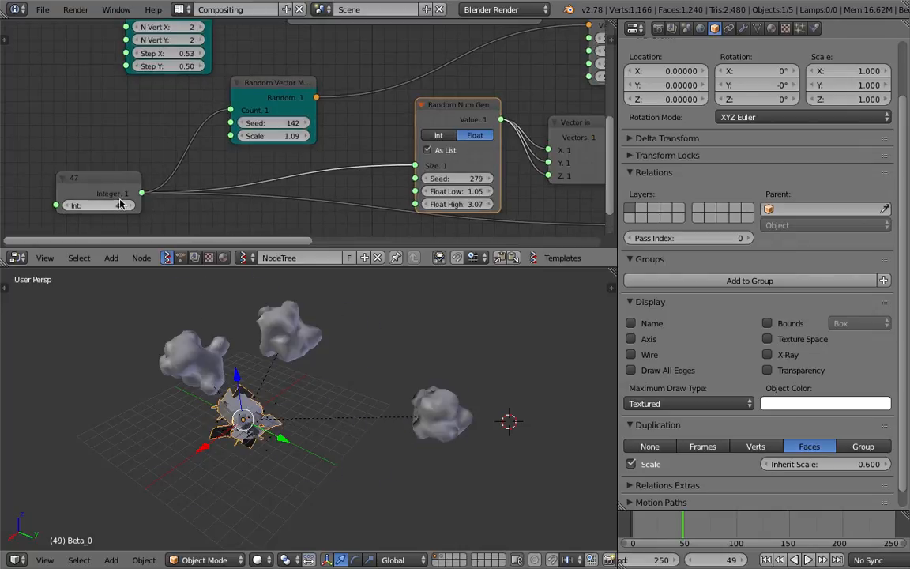
pyautogui.moveTo(424, 179); pyautogui.dragTo(504, 179)
pyautogui.moveTo(546, 164); pyautogui.dragTo(267, 113, button='middle')
pyautogui.moveTo(399, 191); pyautogui.dragTo(501, 191)
pyautogui.moveTo(402, 191); pyautogui.dragTo(398, 192)
# Nudge the Vector in node upward and set its Random Num Gen's Seed to 334, Float Low to 1.26 and Float High to 3.55
pyautogui.scroll(-1, 401, 192)
pyautogui.scroll(-1, 401, 191)
pyautogui.moveTo(401, 191); pyautogui.dragTo(407, 204, button='middle')
pyautogui.moveTo(304, 114); pyautogui.dragTo(290, 96)
pyautogui.moveTo(290, 97); pyautogui.dragTo(322, 146, button='middle')
pyautogui.moveTo(297, 180); pyautogui.dragTo(324, 178, button='middle')
pyautogui.moveTo(269, 188); pyautogui.dragTo(283, 209)
# Set the Random Vector MK2's Seed to 170 and Scale to 1.36, and the Randomize input vectors node's Seed to 94
pyautogui.moveTo(167, 151); pyautogui.dragTo(218, 162, button='middle')
pyautogui.moveTo(180, 157)
pyautogui.mouseDown()
pyautogui.moveTo(200, 157)
pyautogui.moveTo(186, 166)
pyautogui.mouseUp()
pyautogui.moveTo(473, 116); pyautogui.dragTo(501, 116)
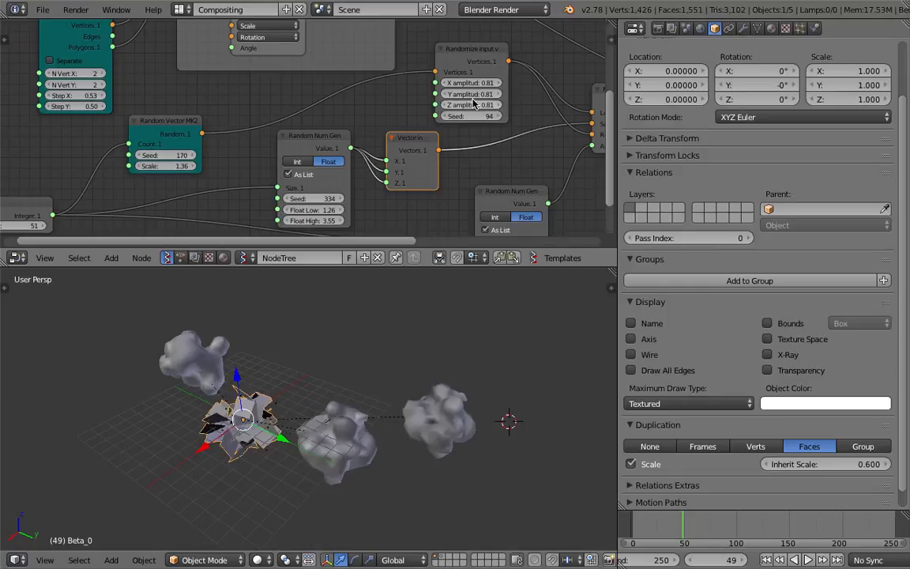
pyautogui.scroll(-1, 294, 148)
pyautogui.scroll(-2, 297, 153)
pyautogui.moveTo(296, 153); pyautogui.dragTo(309, 141, button='middle')
pyautogui.moveTo(90, 192); pyautogui.dragTo(92, 192)
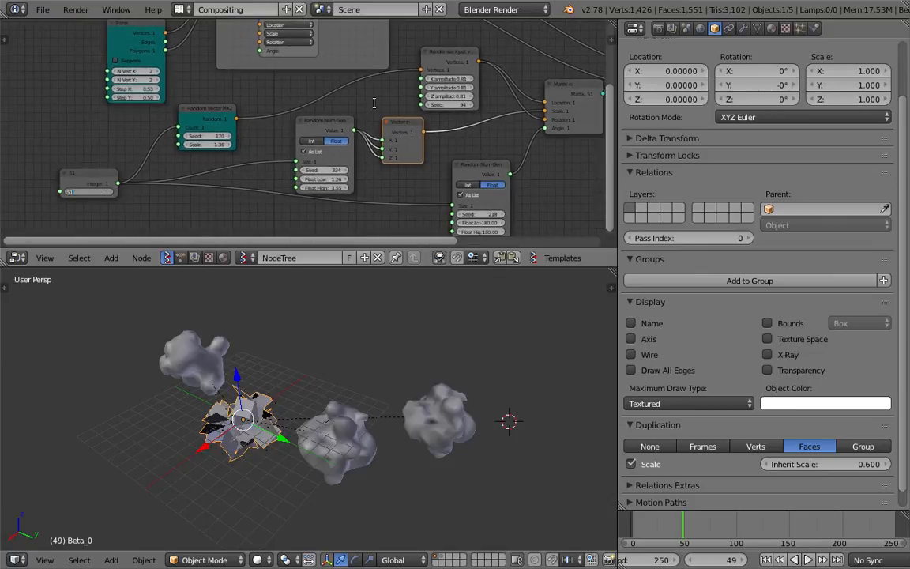
pyautogui.press('Escape')
# Space out the viewer nodes and the Matrix in node at the end of the node tree, and save the file
pyautogui.moveTo(357, 105); pyautogui.dragTo(236, 131, button='middle')
pyautogui.moveTo(481, 115); pyautogui.dragTo(435, 130, button='middle')
pyautogui.moveTo(486, 65); pyautogui.dragTo(507, 62)
pyautogui.moveTo(440, 117); pyautogui.dragTo(361, 163, button='middle')
pyautogui.moveTo(485, 90)
pyautogui.mouseDown()
pyautogui.moveTo(510, 98)
pyautogui.moveTo(554, 76)
pyautogui.mouseUp()
pyautogui.moveTo(328, 176); pyautogui.dragTo(380, 185)
pyautogui.moveTo(334, 182); pyautogui.dragTo(356, 168, button='middle')
pyautogui.hotkey('ctrl', 's')
pyautogui.click(353, 172)
# Set the X amplitude of the Randomize input vectors node to 6.12 and examine how the planes and metaballs spread
pyautogui.moveTo(225, 165); pyautogui.dragTo(303, 143, button='middle')
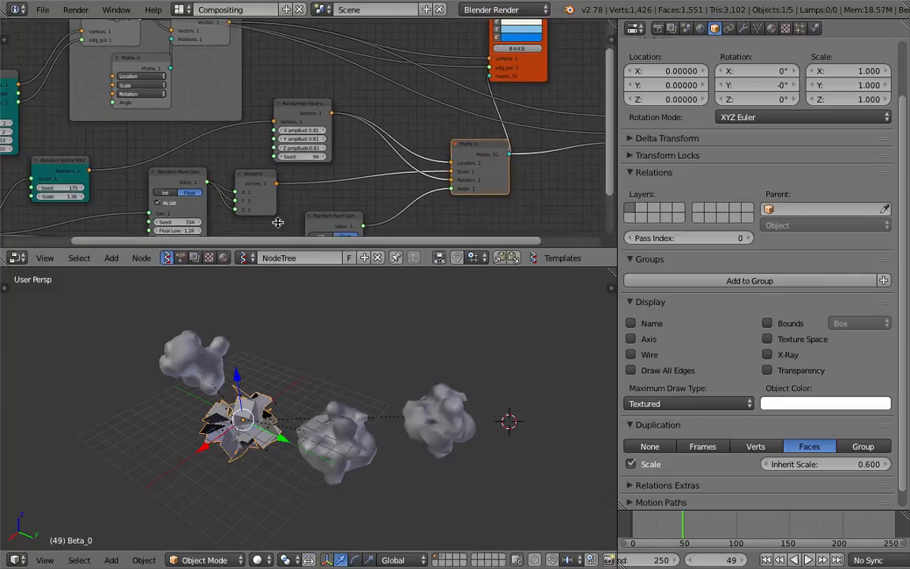
pyautogui.moveTo(313, 376); pyautogui.dragTo(305, 377, button='middle')
pyautogui.moveTo(301, 130); pyautogui.dragTo(336, 129)
pyautogui.moveTo(375, 403); pyautogui.dragTo(483, 437, button='middle')
pyautogui.keyDown('shift'); pyautogui.moveTo(346, 407); pyautogui.dragTo(360, 371, button='middle'); pyautogui.keyUp('shift')
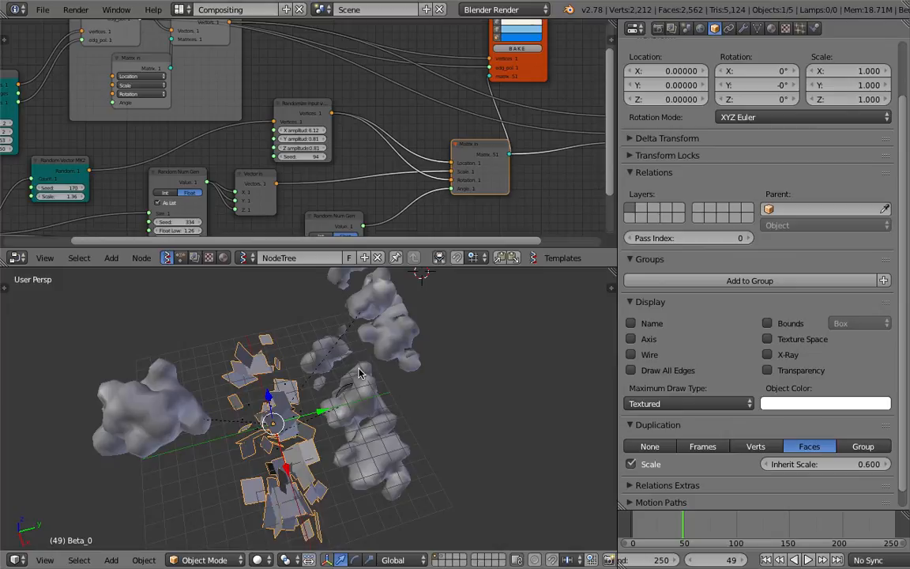